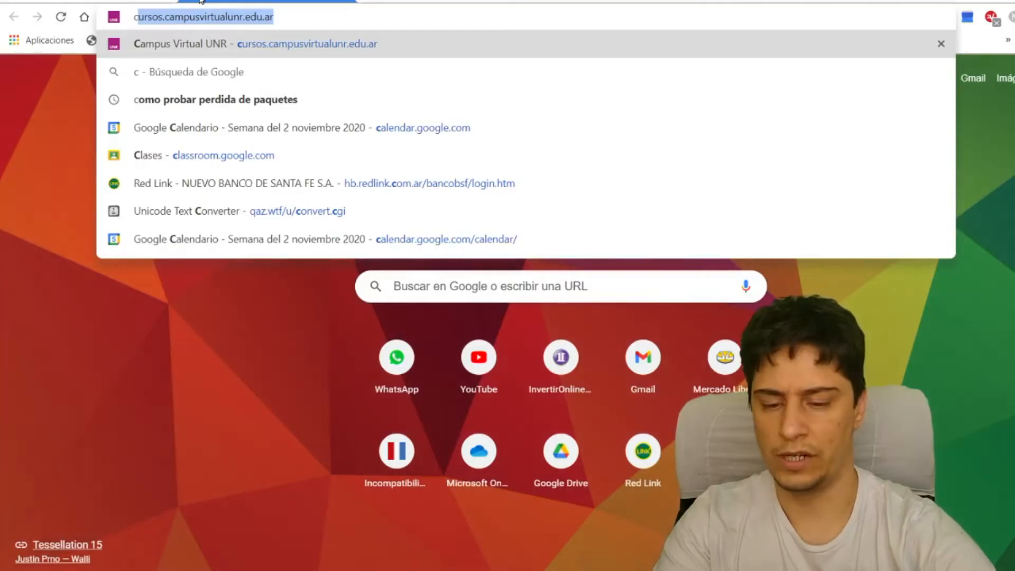
# - In the browser, search for "cámara termográfica", inspect an enlarged Mercado Libre product listing, and replay part of the thermal camera video
pyautogui.write('ámara termográfica')
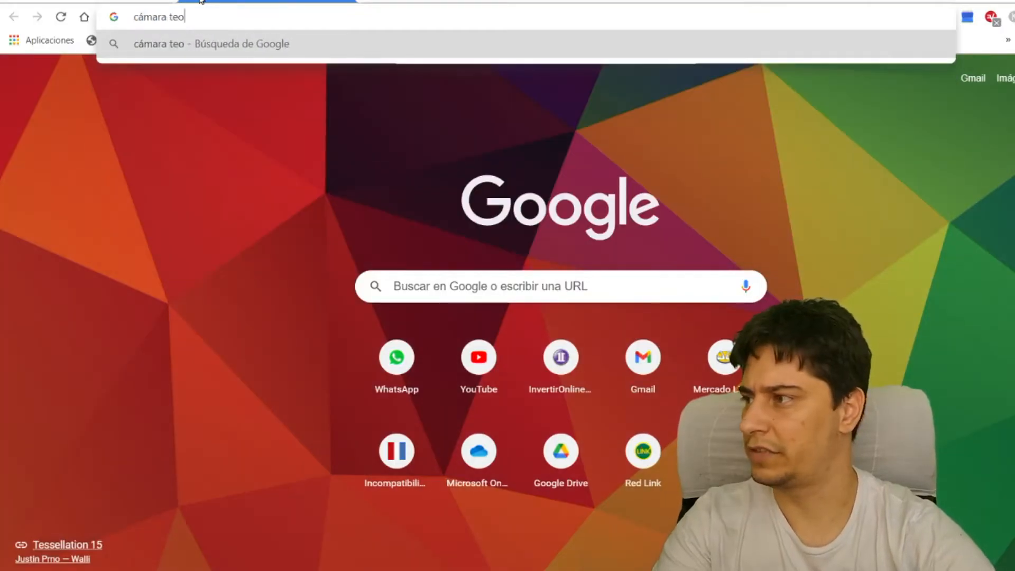
pyautogui.press('Return')
pyautogui.click(188, 305)
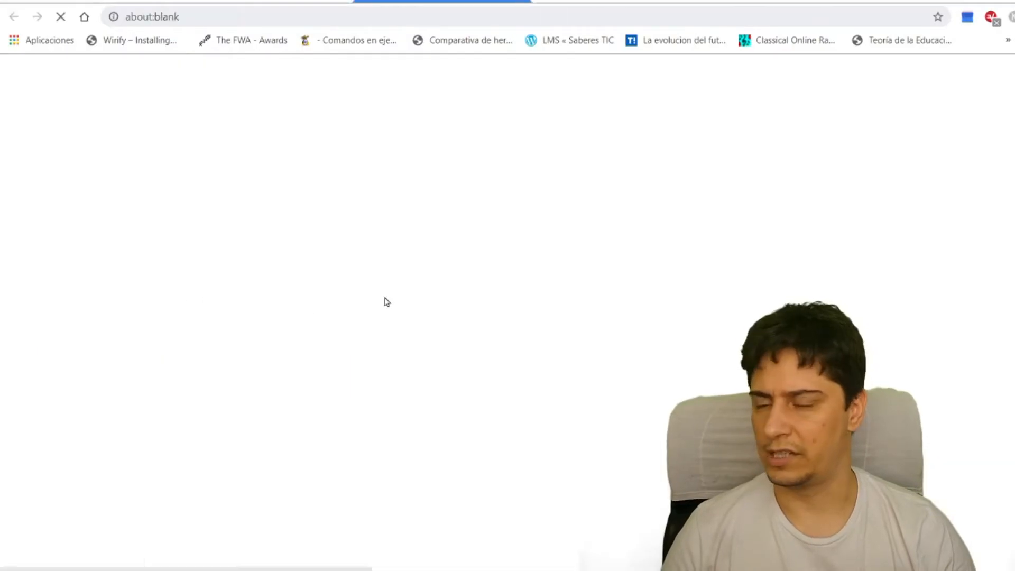
pyautogui.hotkey('ctrl', '+')
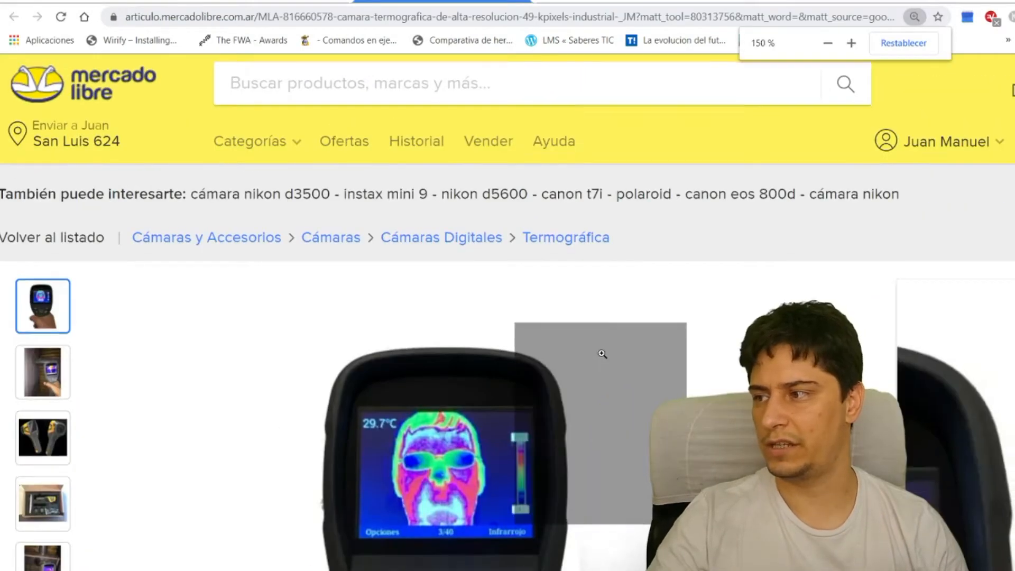
pyautogui.hotkey('ctrl', '+')
pyautogui.hotkey('ctrl', '+')
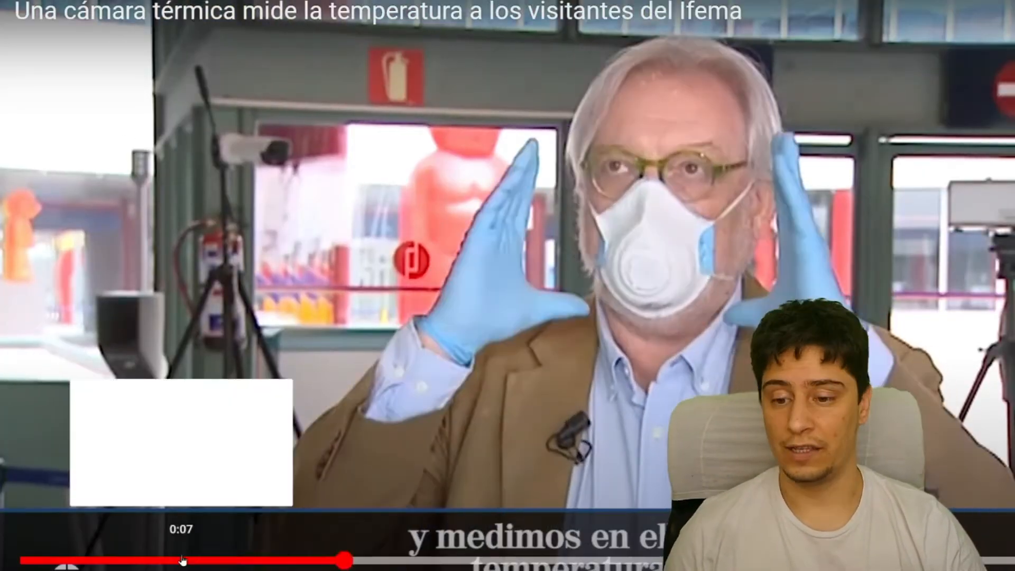
pyautogui.click(185, 559)
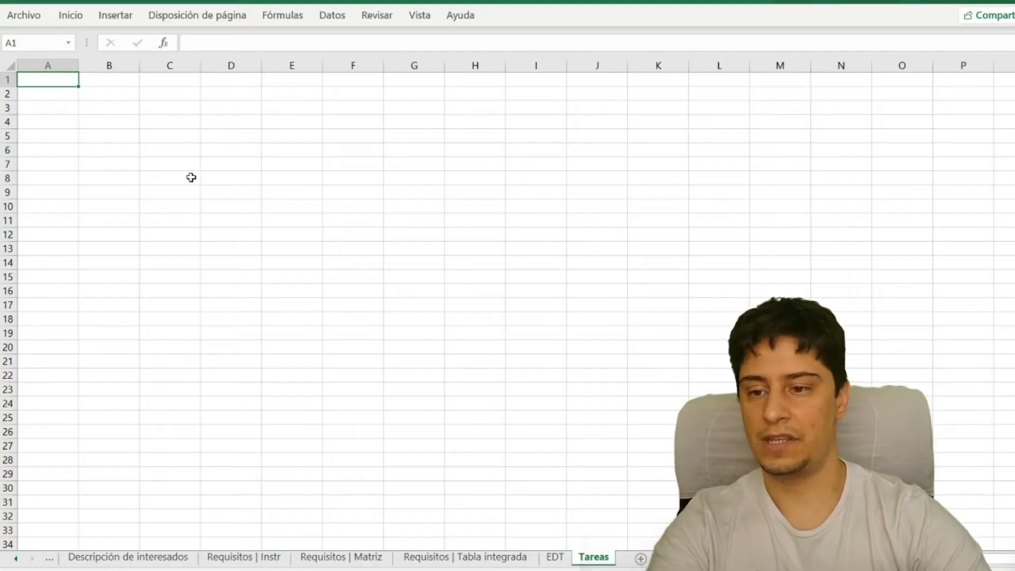
# - Switch to the Tareas sheet in Excel and enter the phase heading "Investigación / Diseño" in cell B2
pyautogui.press('Right')
pyautogui.press('Down')
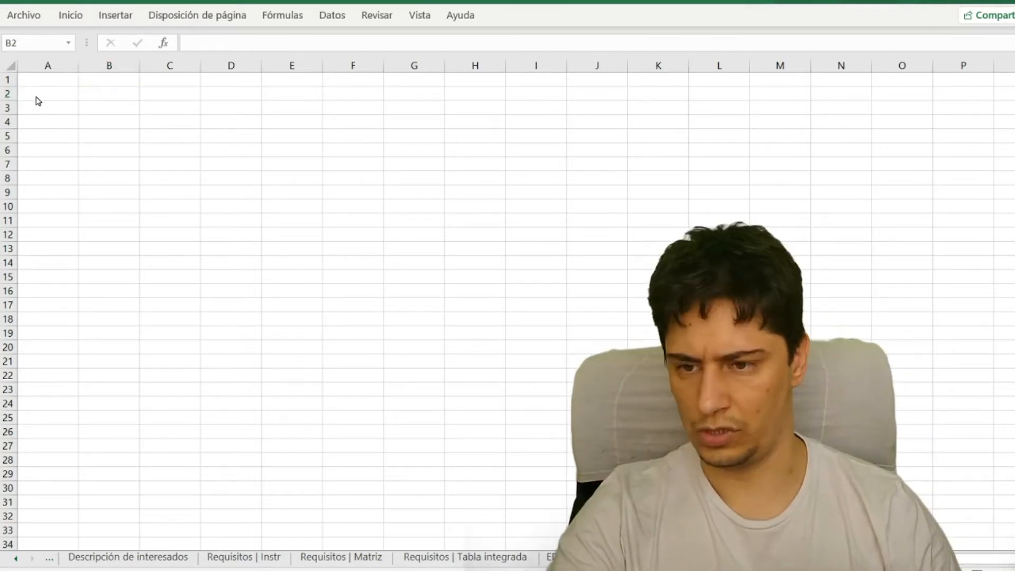
pyautogui.click(90, 93)
pyautogui.write('Inves')
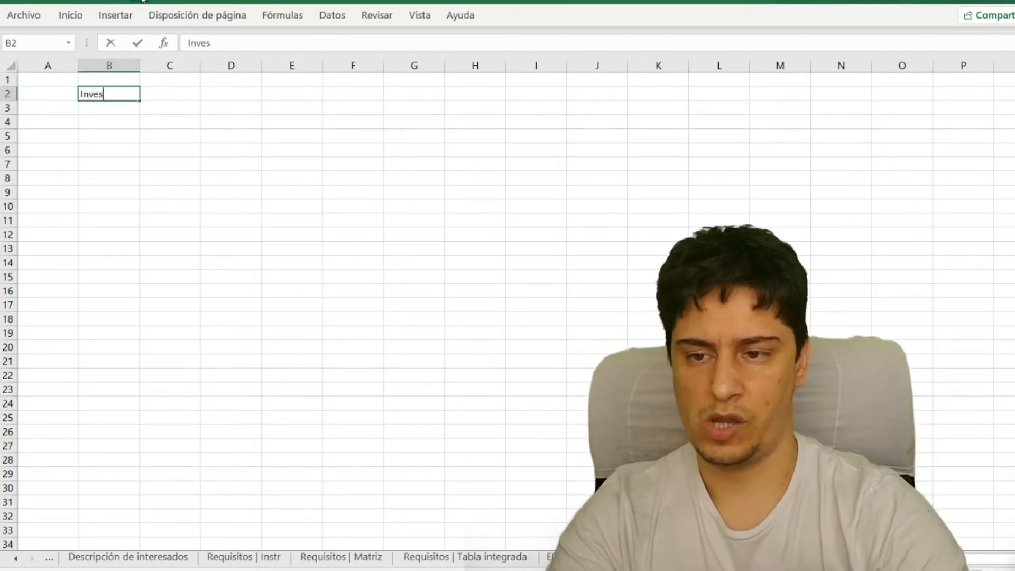
pyautogui.write('tigación / Diseño')
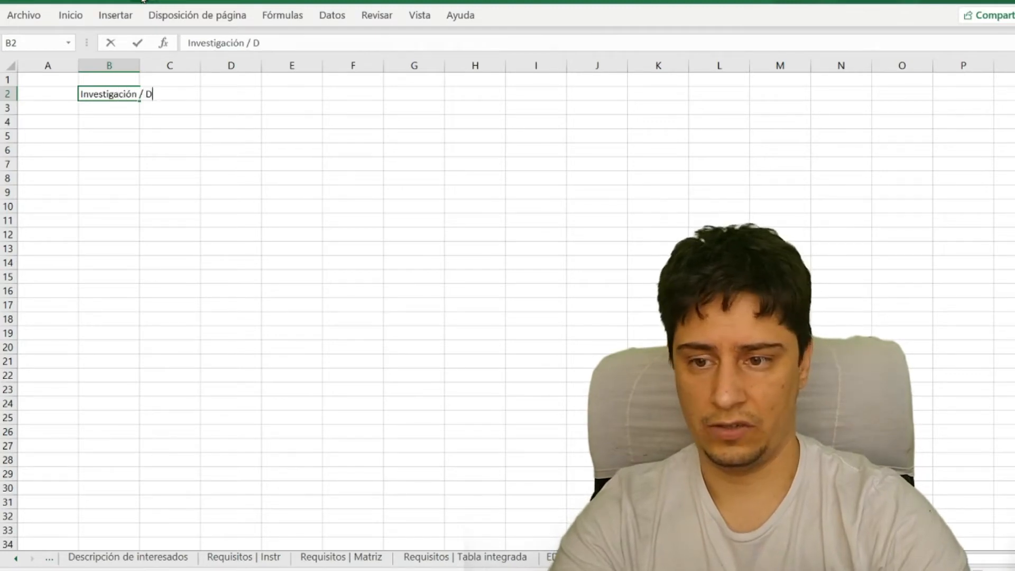
pyautogui.press('Return')
# - Enter the phase heading "Desarrollo" in cell B9, leaving empty rows for tasks beneath the first heading
pyautogui.press('Down')
pyautogui.press('Down')
# - Enter the phase heading "Lanzamiento" in cell B15, leaving empty rows beneath "Desarrollo"
pyautogui.press('Down')
pyautogui.press('Down')
pyautogui.press('Down')
pyautogui.press('Down')
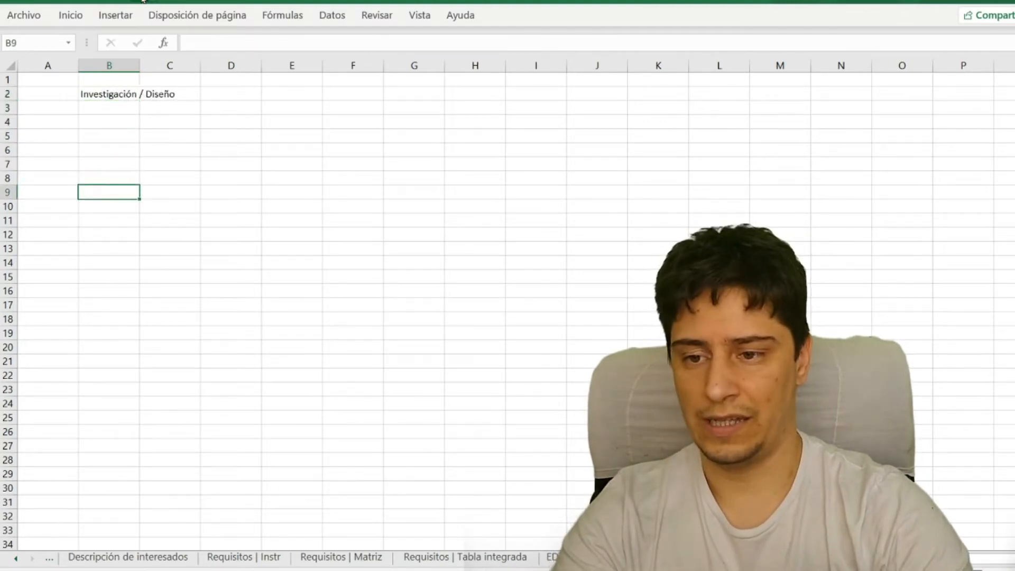
pyautogui.write('Desarrollo')
pyautogui.press('Return')
pyautogui.press('Down')
pyautogui.press('Down')
pyautogui.press('Down')
pyautogui.press('Down')
pyautogui.press('Down')
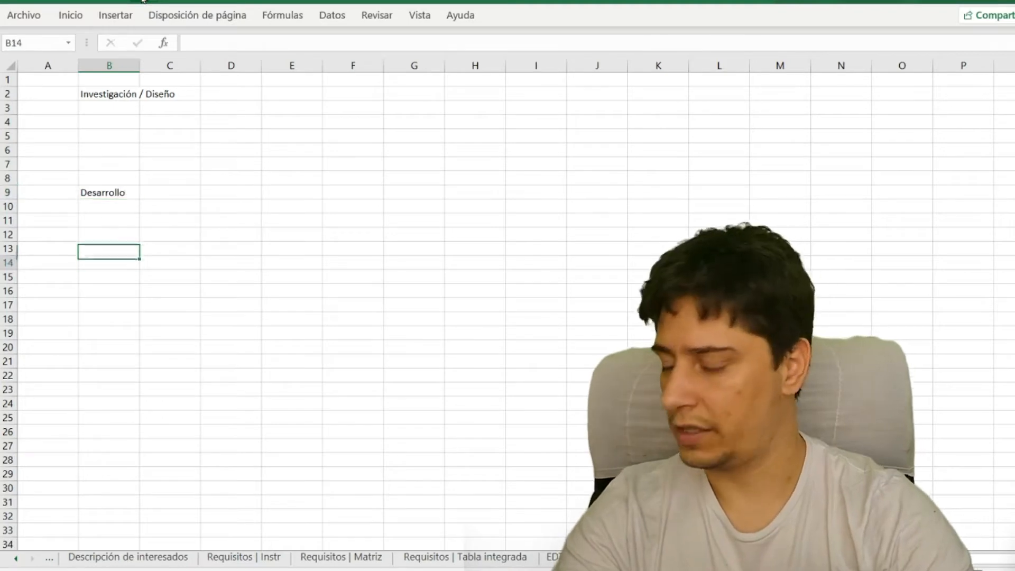
pyautogui.write('Lanzamiento')
pyautogui.press('Return')
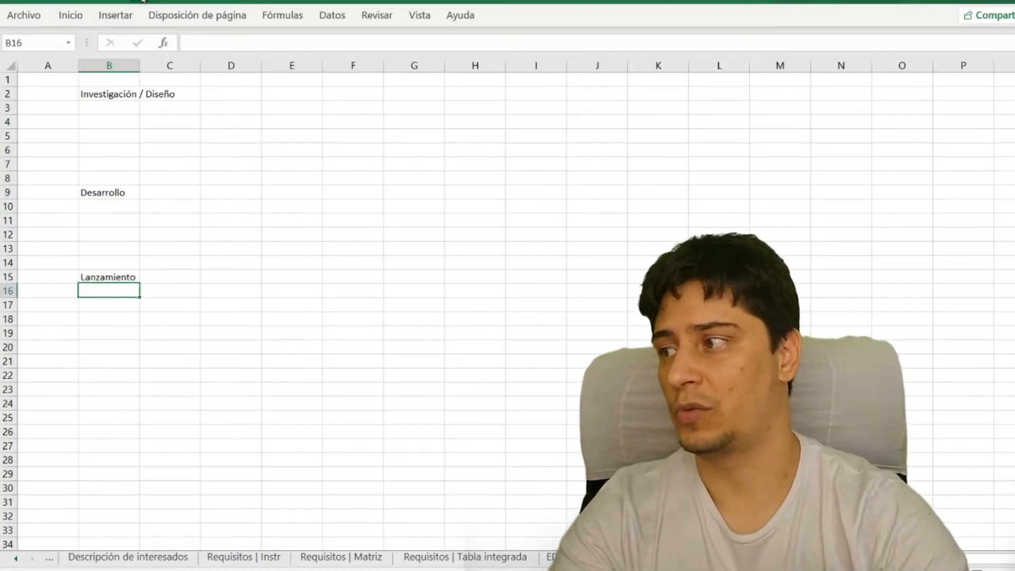
# - Enter "Ver videos" in cell B3 as the first task under "Investigación / Diseño"
pyautogui.keyDown('ctrl'); pyautogui.scroll(5, 132, 194); pyautogui.keyUp('ctrl')
pyautogui.keyDown('ctrl'); pyautogui.scroll(-1, 131, 195); pyautogui.keyUp('ctrl')
pyautogui.moveTo(205, 123); pyautogui.dragTo(210, 141)
pyautogui.click(206, 290)
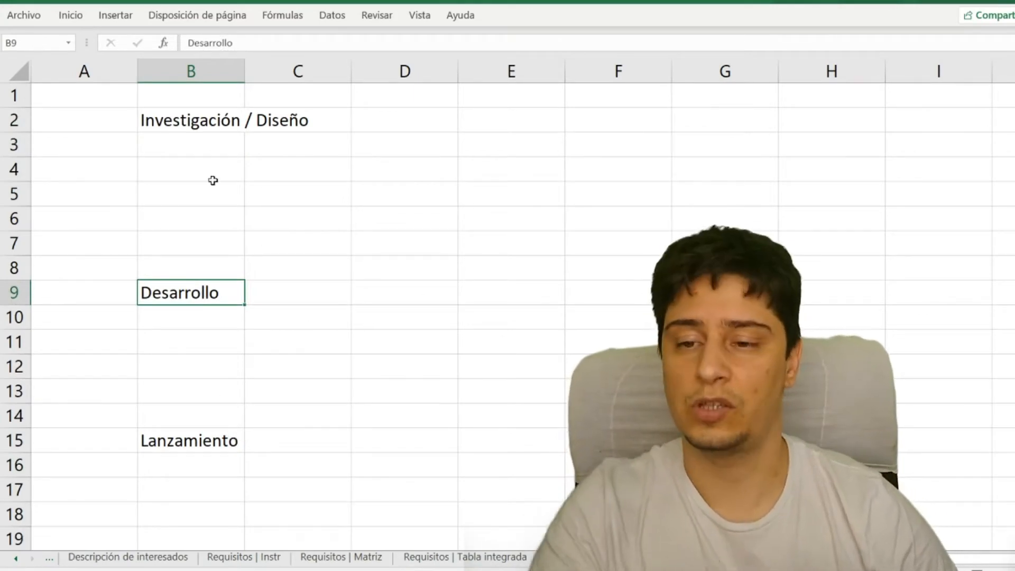
pyautogui.click(191, 147)
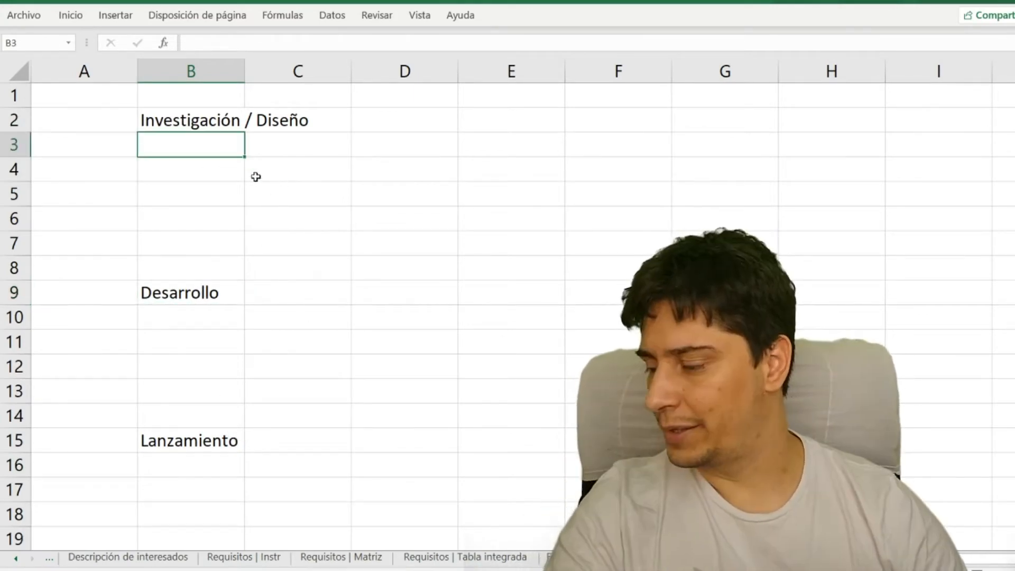
pyautogui.write('Ver videos')
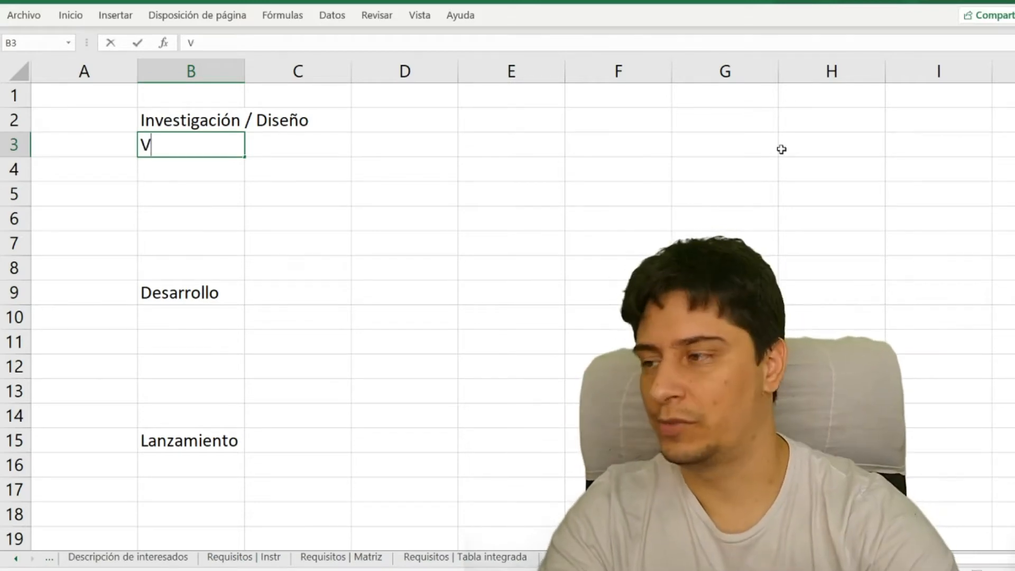
pyautogui.press('Return')
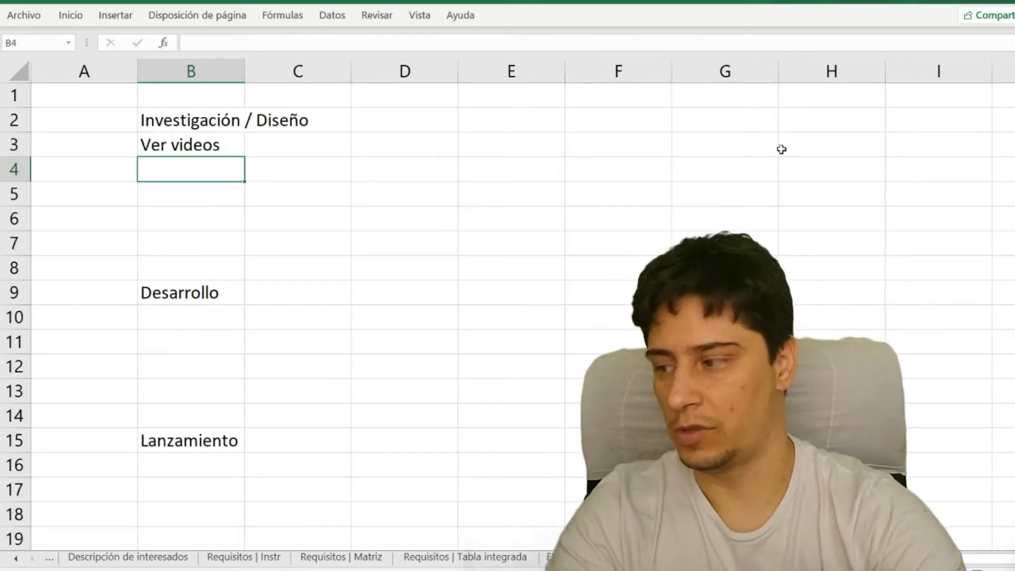
# - Add the research tasks "Leer artículos" in cell B4 and "Consultar a profesionales" in cell B5
pyautogui.write('Leer art')
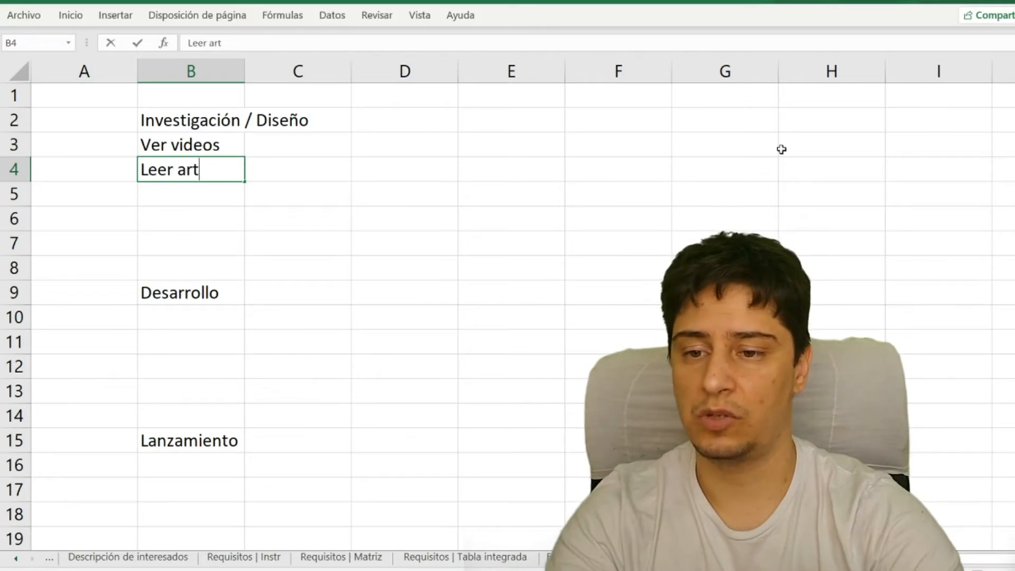
pyautogui.write('ículos')
pyautogui.press('Return')
pyautogui.write('Consu')
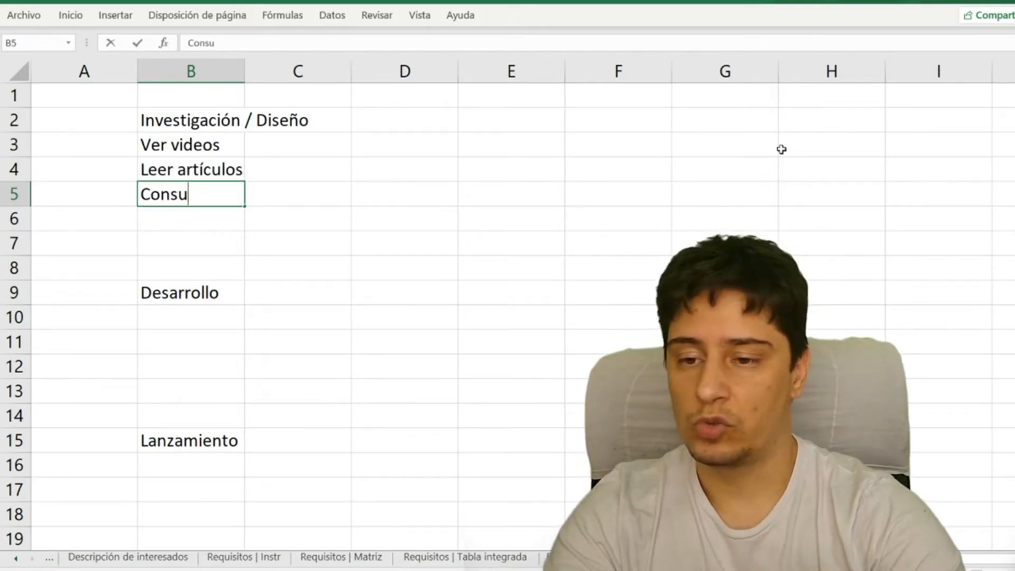
pyautogui.write('ltar a profesionales')
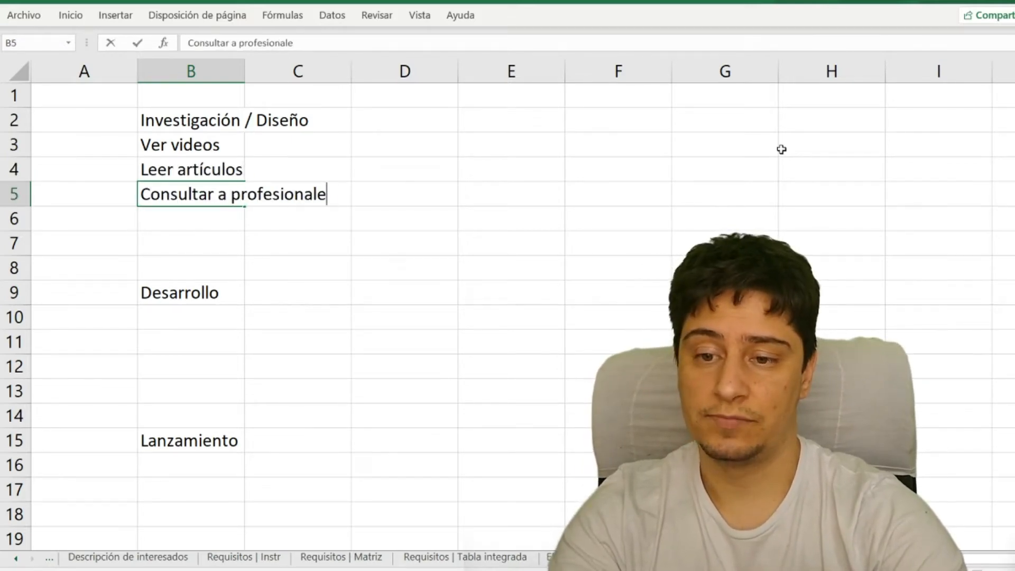
pyautogui.press('Return')
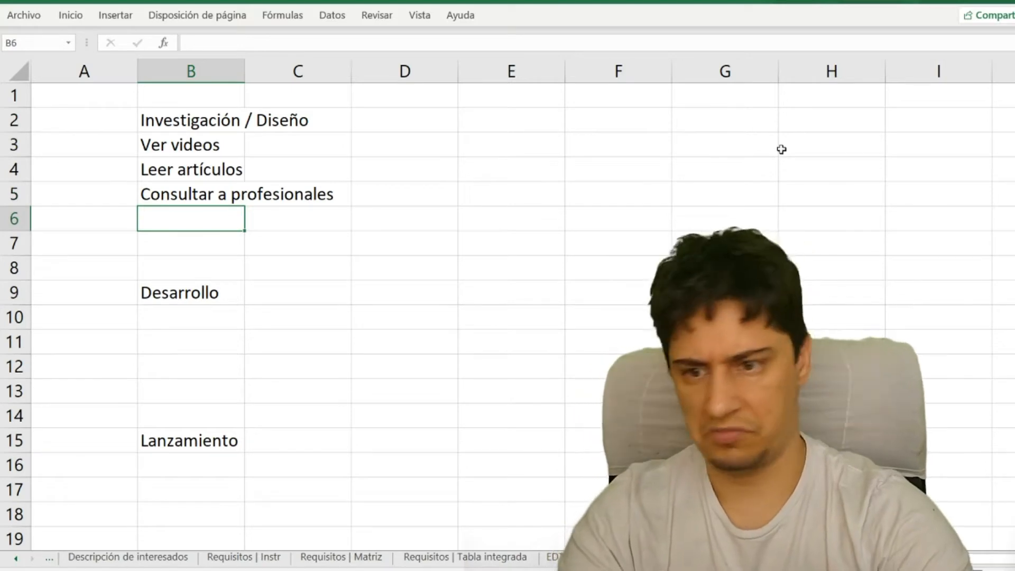
pyautogui.press('Up')
pyautogui.press('Up')
pyautogui.press('Up')
pyautogui.hotkey('shift', 'Down')
pyautogui.hotkey('shift', 'Down')
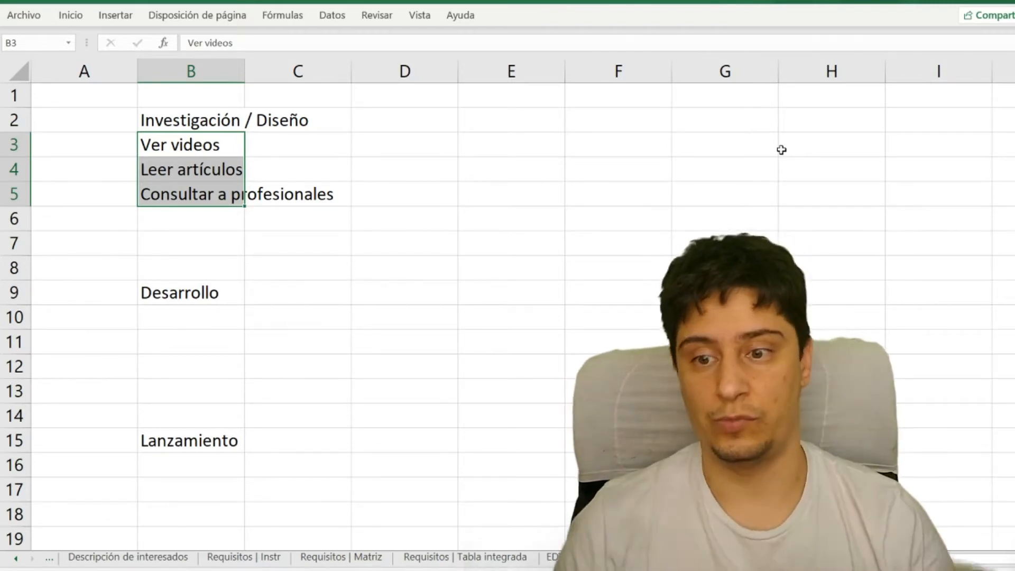
pyautogui.click(21, 121)
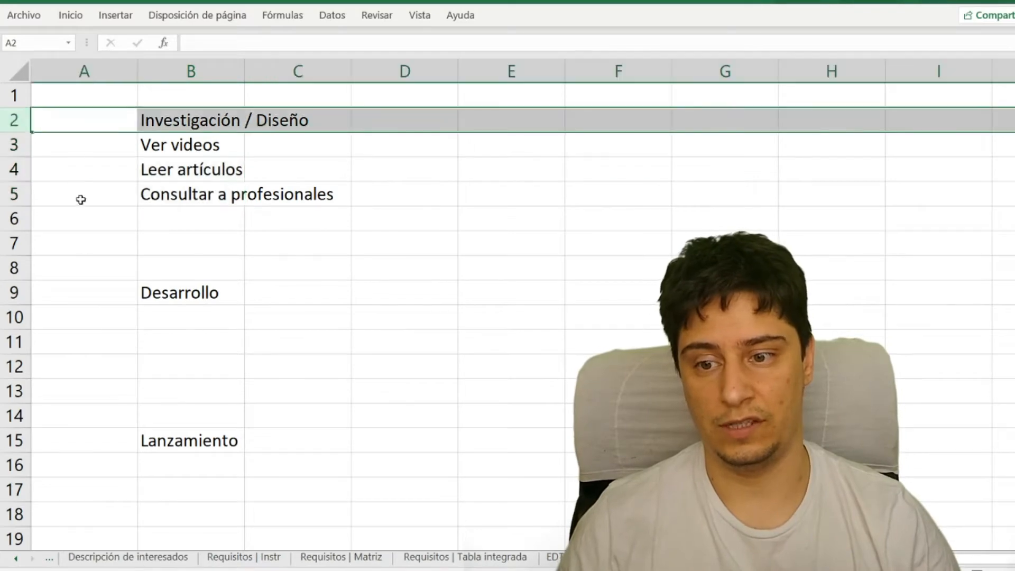
pyautogui.click(26, 282)
pyautogui.click(182, 138)
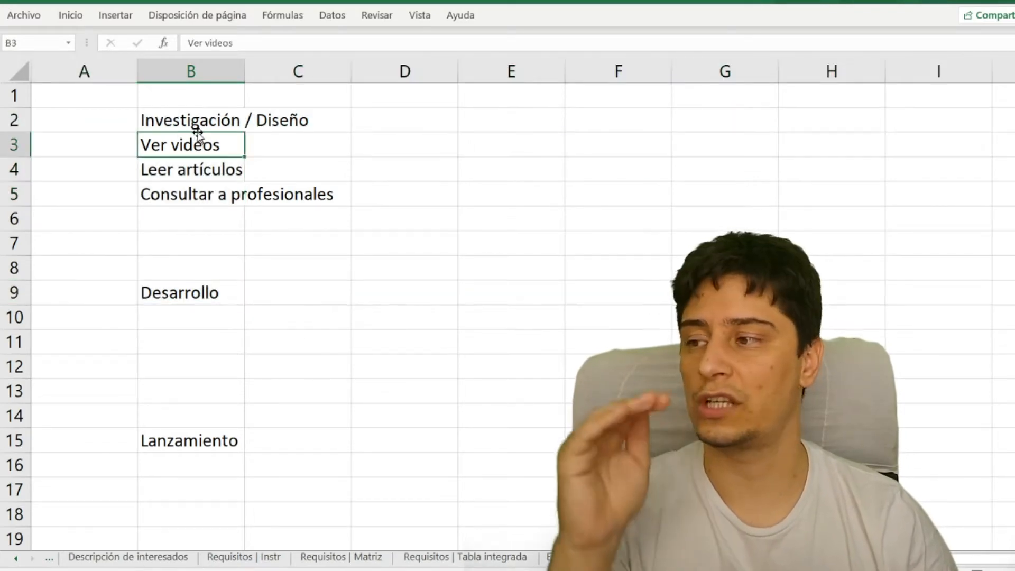
pyautogui.click(222, 169)
pyautogui.click(219, 198)
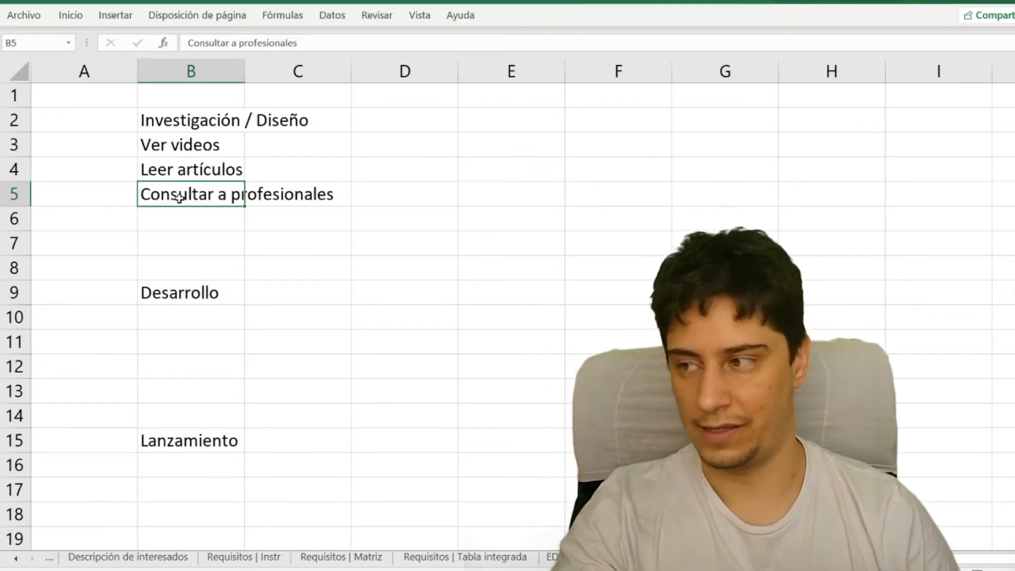
# - Enter "Reunión" in cell B6 as the fourth task under "Investigación / Diseño"
pyautogui.click(201, 218)
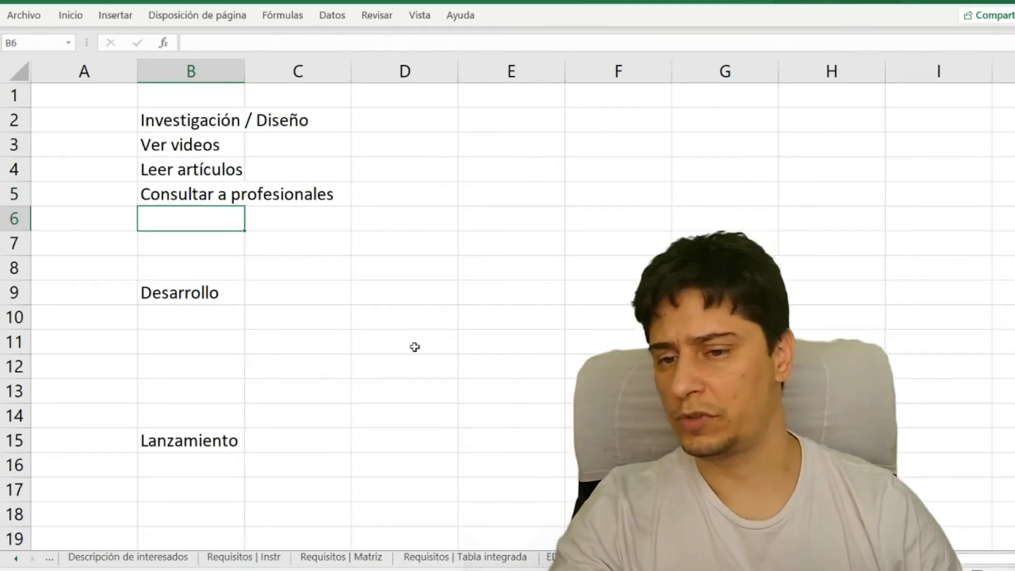
pyautogui.write('Reunión')
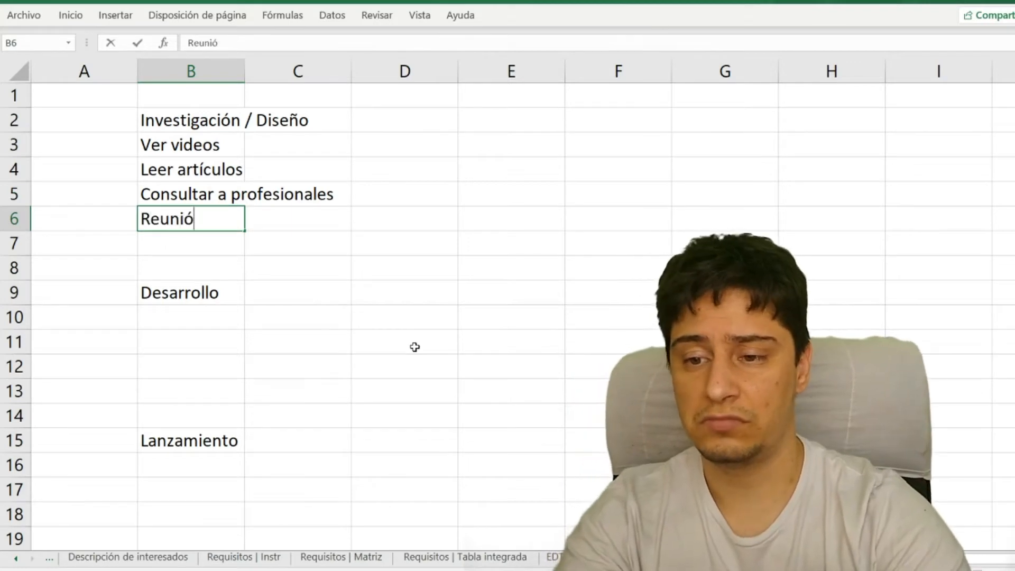
pyautogui.press('Up')
pyautogui.press('Up')
pyautogui.press('Up')
pyautogui.hotkey('shift', 'Down')
pyautogui.hotkey('shift', 'Down')
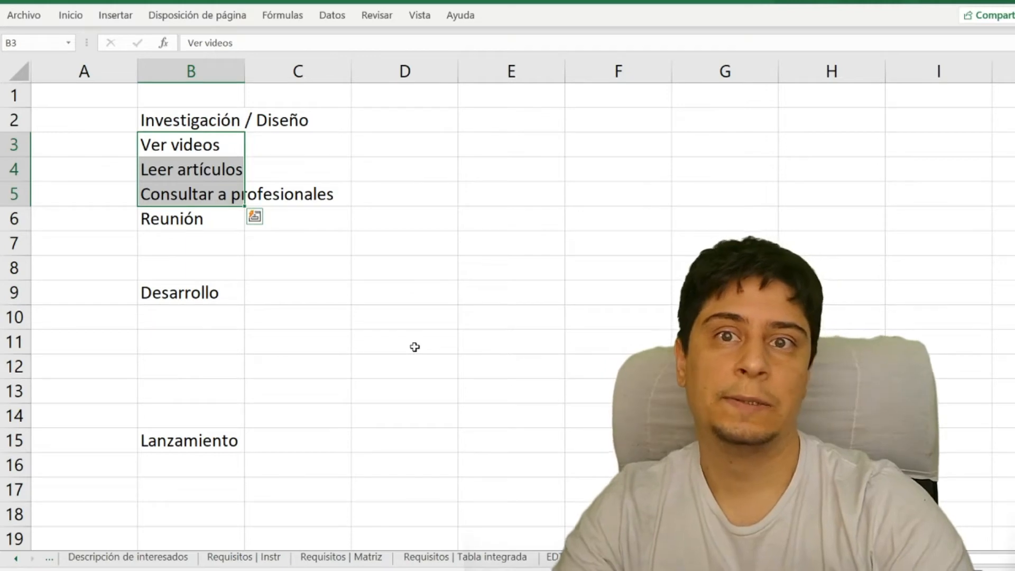
pyautogui.press('Down')
pyautogui.press('Down')
pyautogui.press('Down')
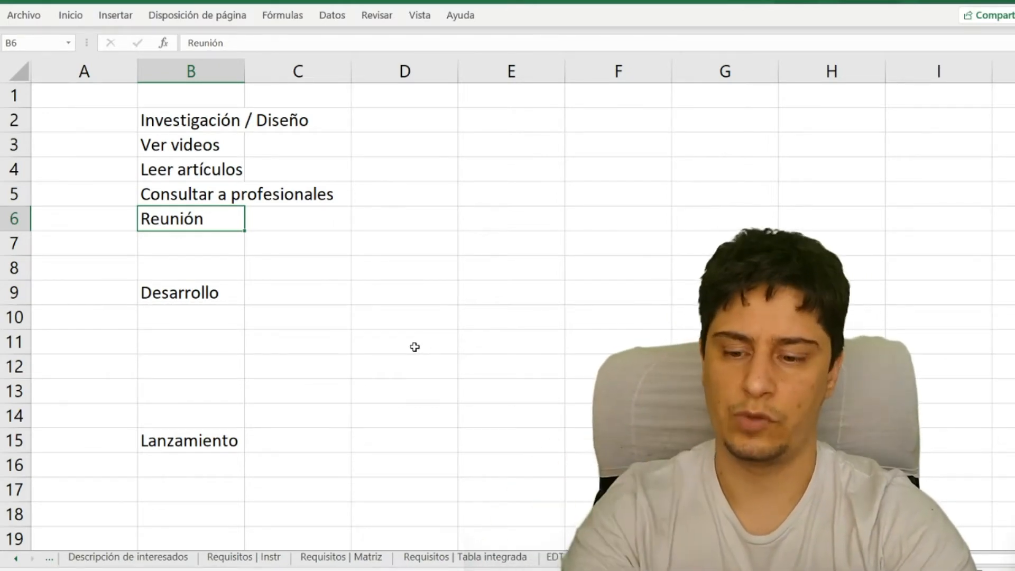
# - Extend the task in cell B6 to read "Reunión y diseño de nuestro modelo"
pyautogui.press('F2')
pyautogui.write('y diseño')
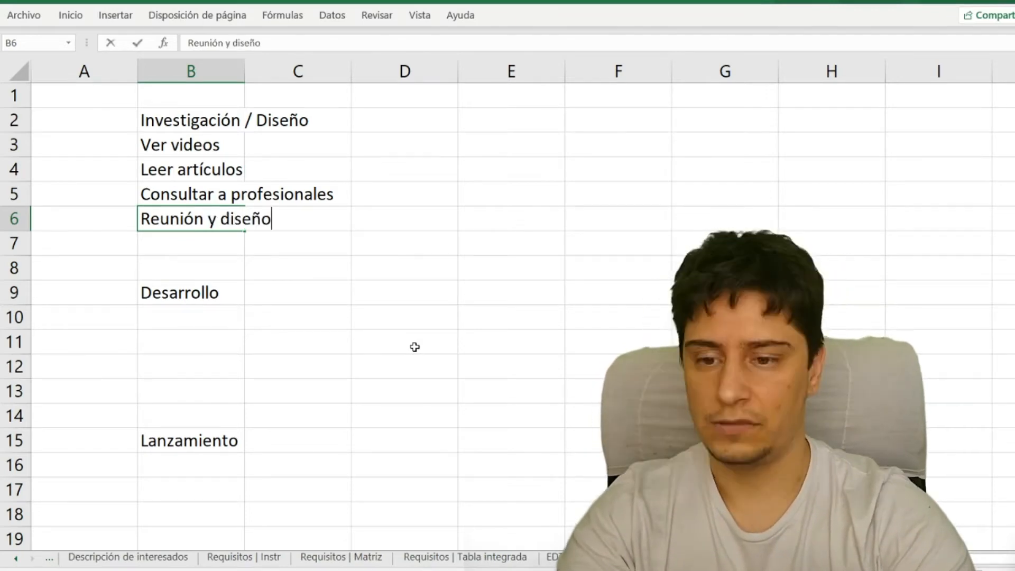
pyautogui.write(' de nuestro modelo')
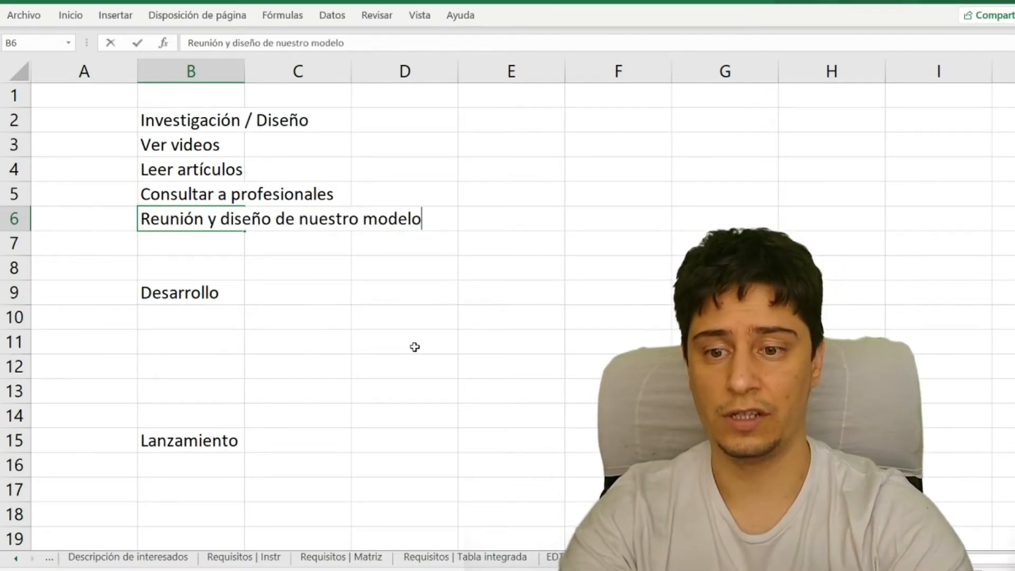
pyautogui.press('Return')
pyautogui.moveTo(160, 140); pyautogui.dragTo(180, 216)
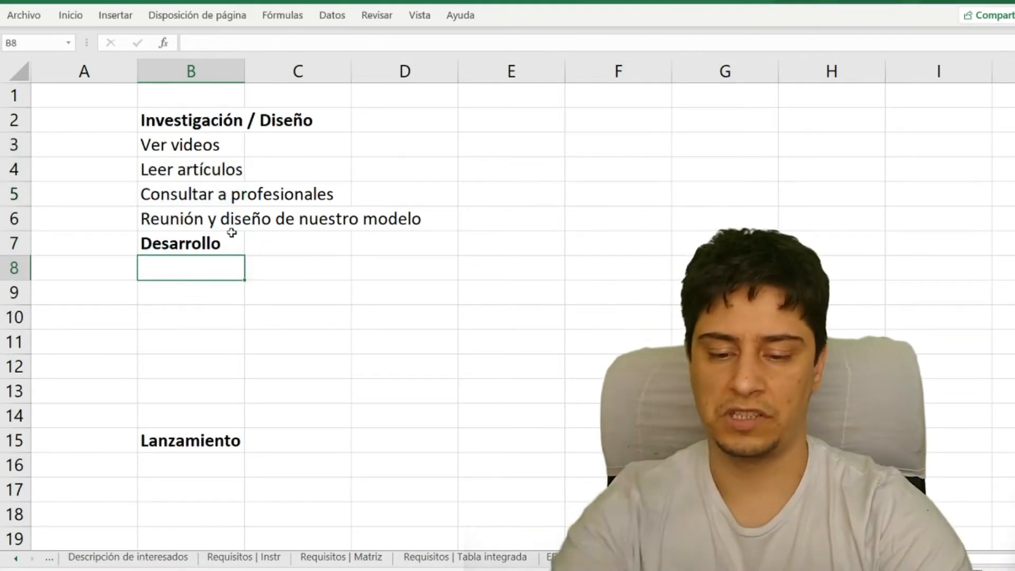
# - Under the "Desarrollo" heading, enter the tasks "Prototipo" in cell B8 and "Mejorar el diseño" in cell B9
pyautogui.write('Prototipo')
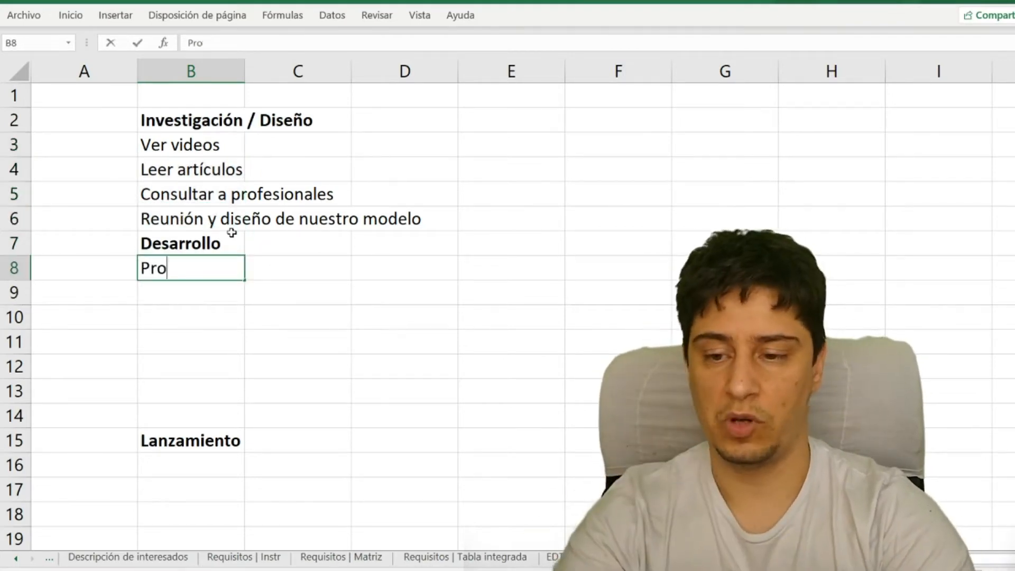
pyautogui.press('Return')
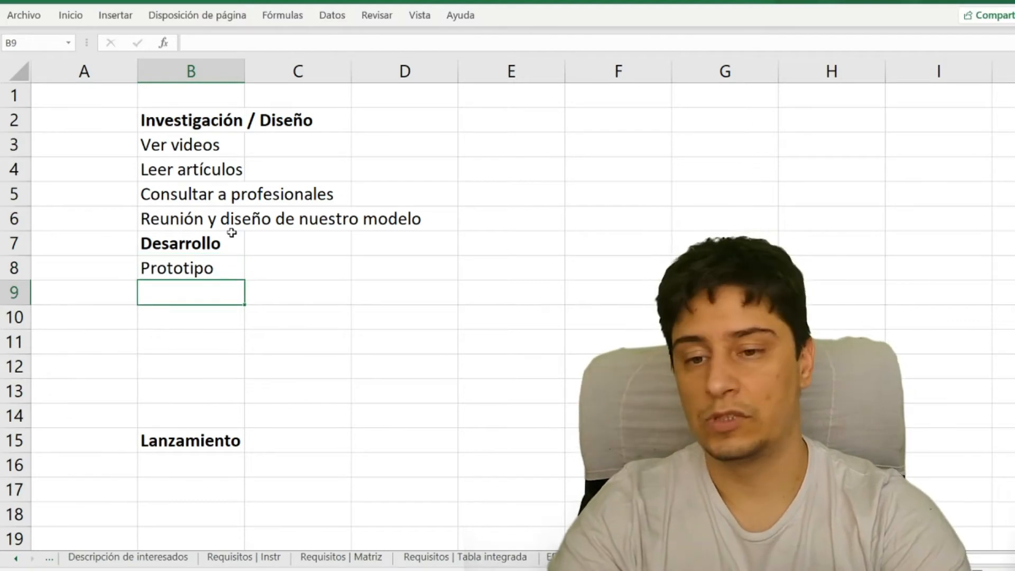
pyautogui.write('Mejorar el diseño')
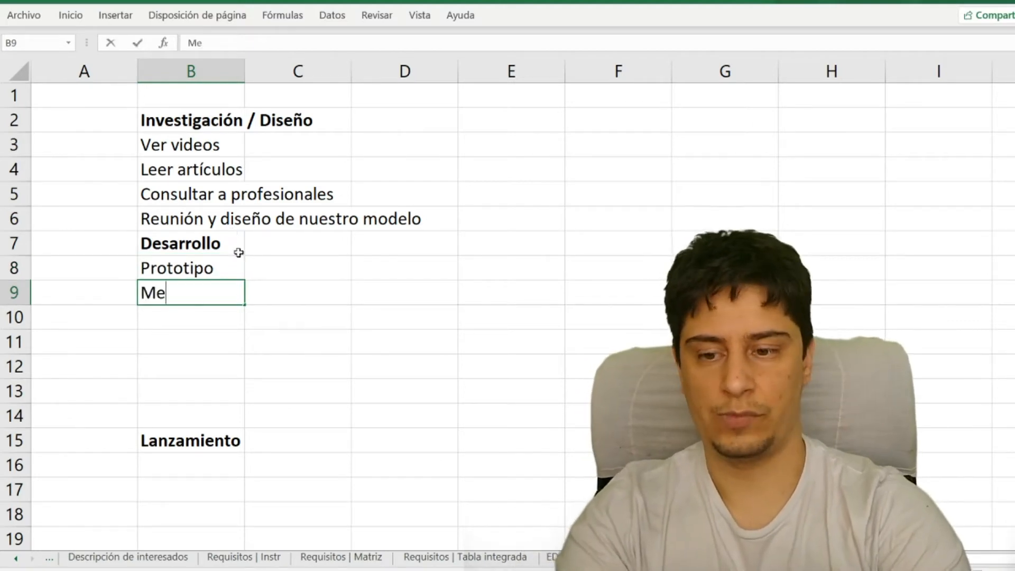
pyautogui.press('Return')
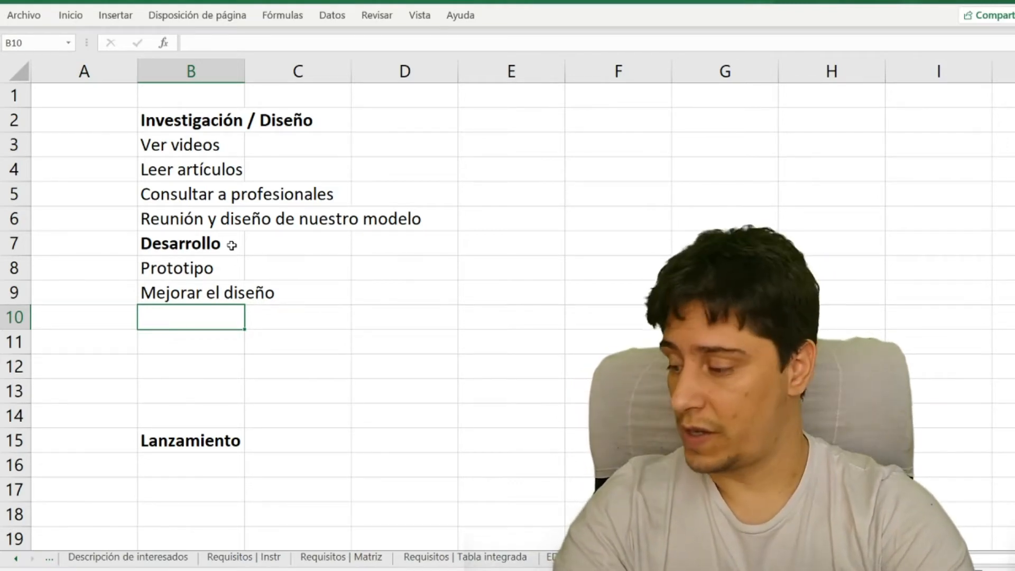
# - Continue the "Desarrollo" tasks with "Adquirir materiales" in cell B10 and "Armar y calibrar" in cell B11
pyautogui.write('Adquirir materiales')
pyautogui.press('Return')
pyautogui.write('Arma')
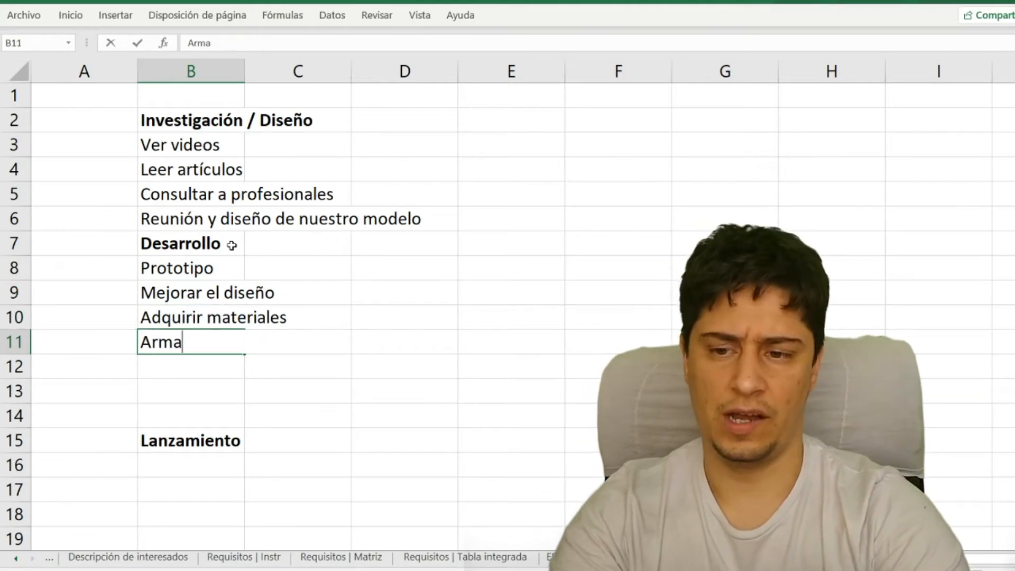
pyautogui.write('r')
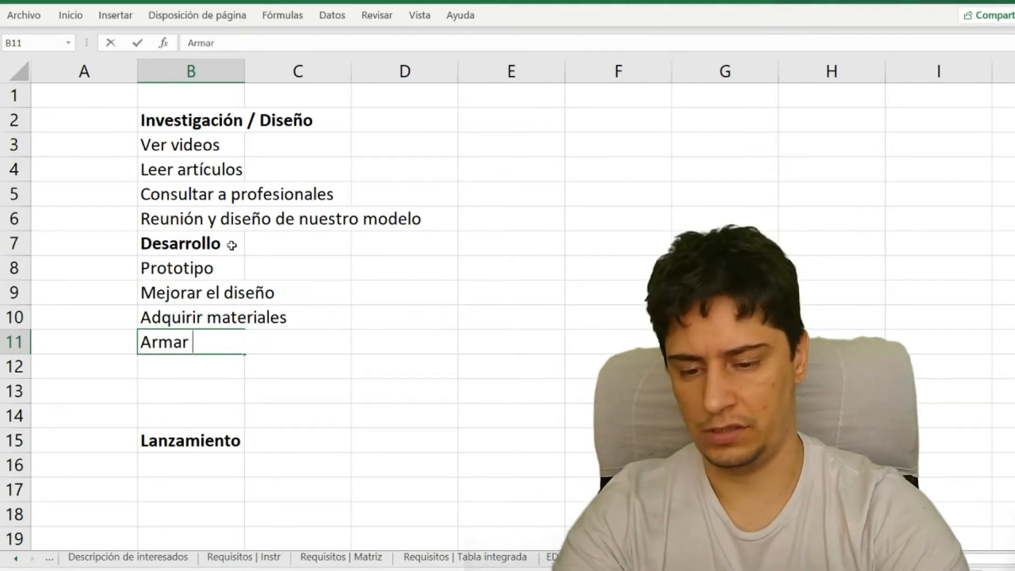
pyautogui.write('  y calibrar')
pyautogui.press('Return')
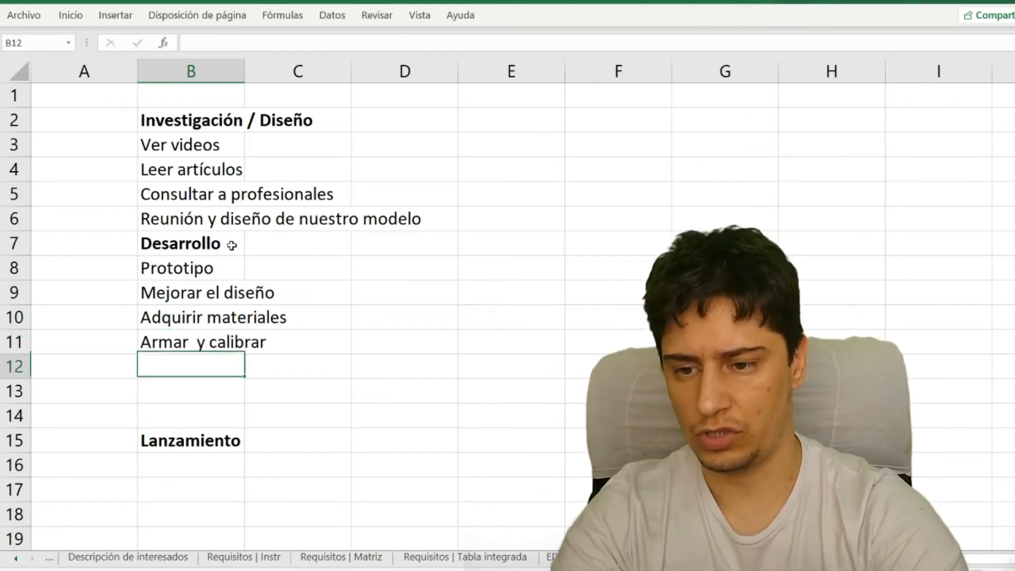
# - Move the "Lanzamiento" heading up to cell B12, directly below the last "Desarrollo" task
pyautogui.press('Down')
pyautogui.press('Down')
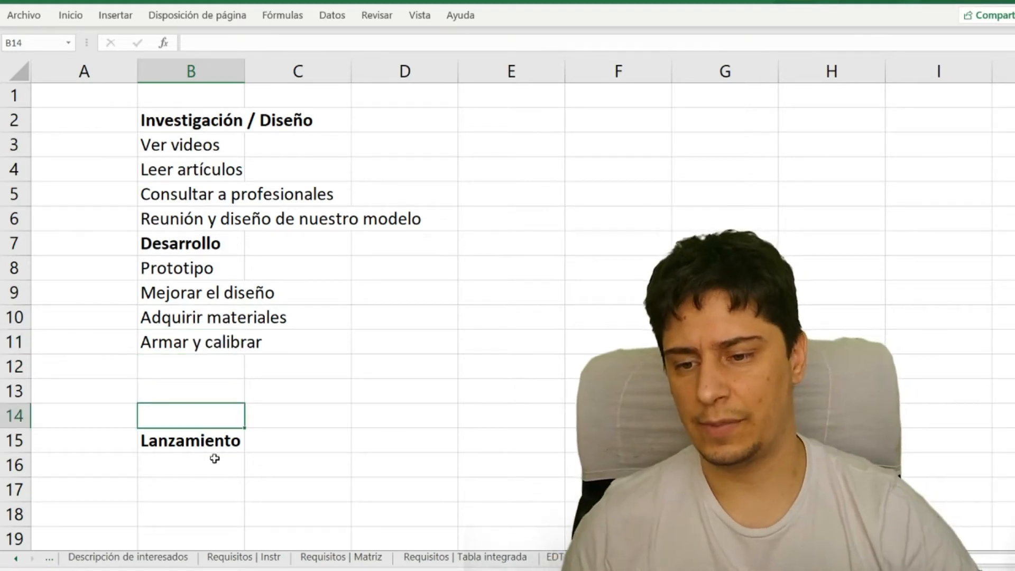
pyautogui.press('Down')
pyautogui.moveTo(204, 453); pyautogui.dragTo(201, 373)
# - Under the "Lanzamiento" heading, enter "Instalación" in cell B13 and "Capacitación" in cell B14
pyautogui.click(210, 388)
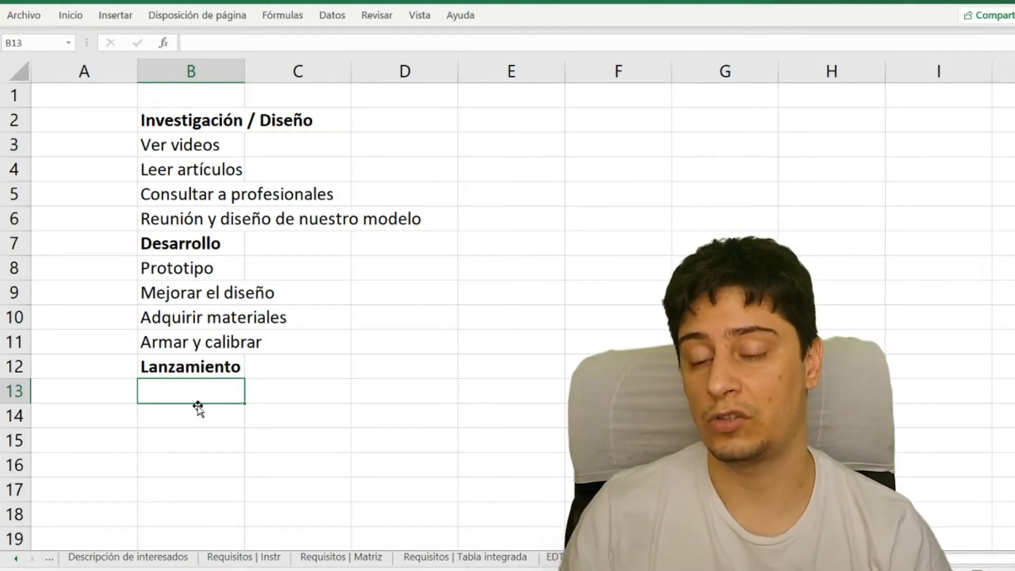
pyautogui.write('Instalación')
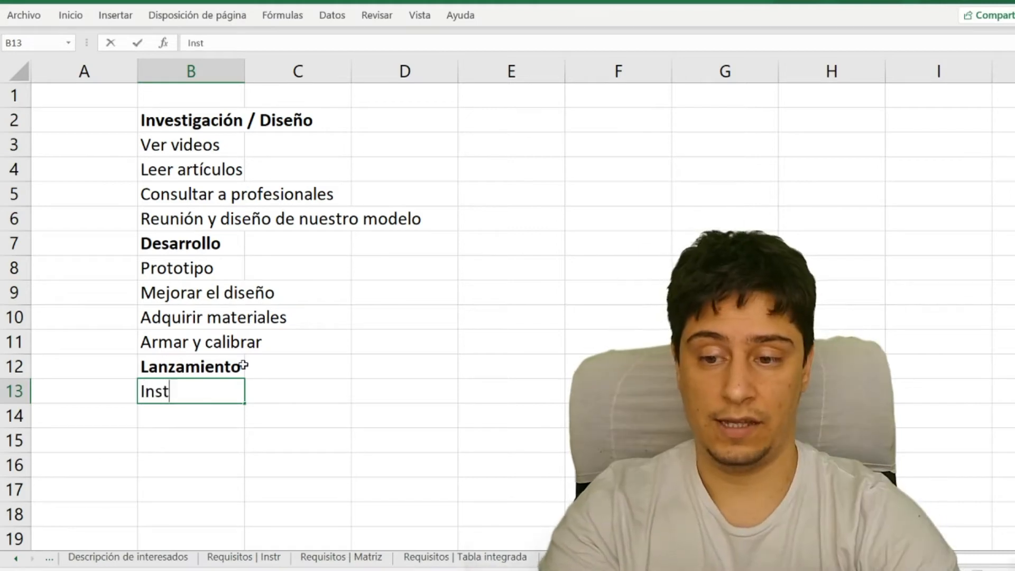
pyautogui.press('Return')
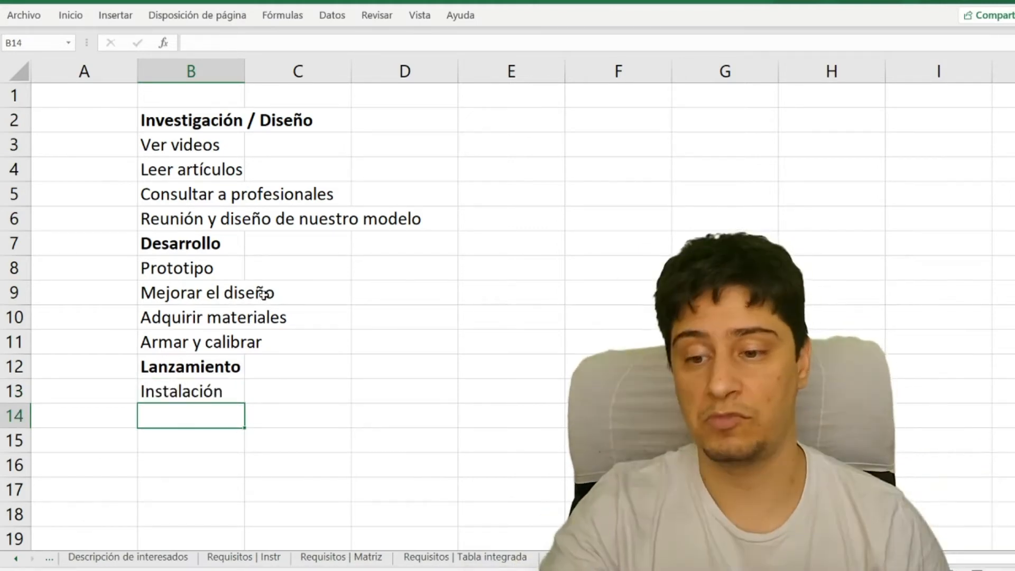
pyautogui.write('Capacitación')
pyautogui.press('Return')
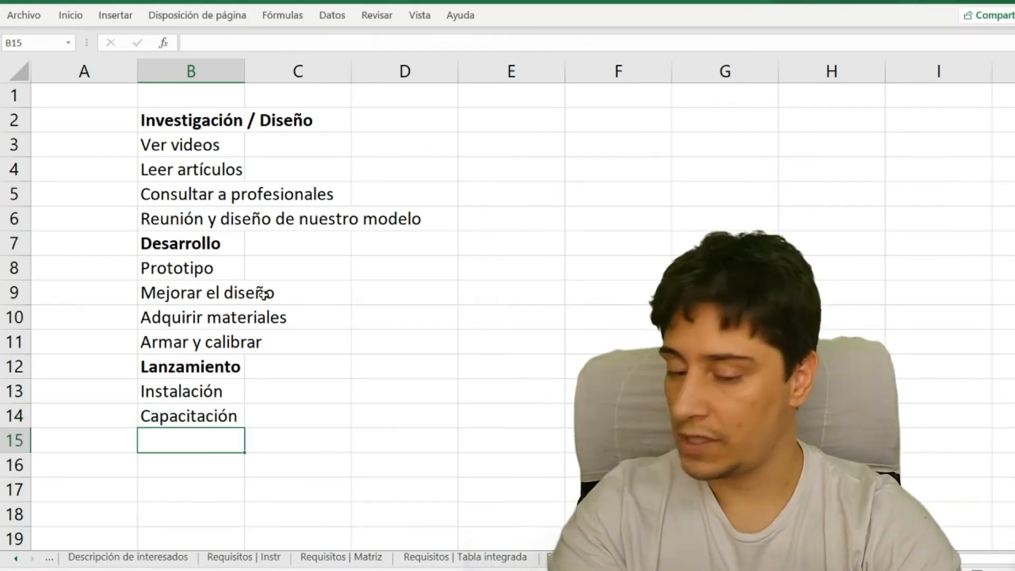
# - Replace the task in cell B14 with "Pruebas" and enter "Capacitación" in cell B15
pyautogui.write('P')
pyautogui.press('BackSpace')
pyautogui.press('Escape')
pyautogui.press('Up')
pyautogui.write('Pruebas')
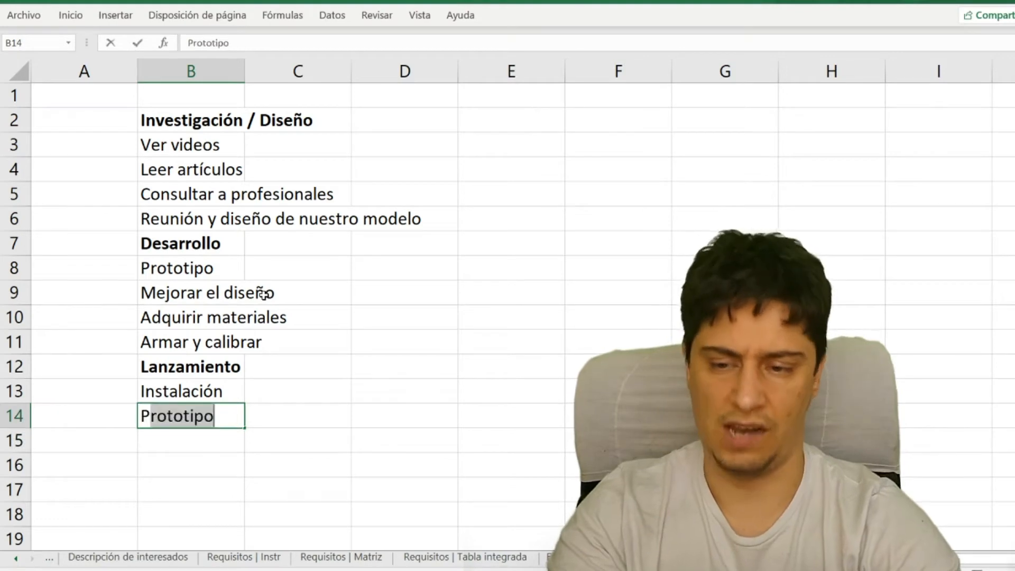
pyautogui.press('Return')
pyautogui.write('Capacitación')
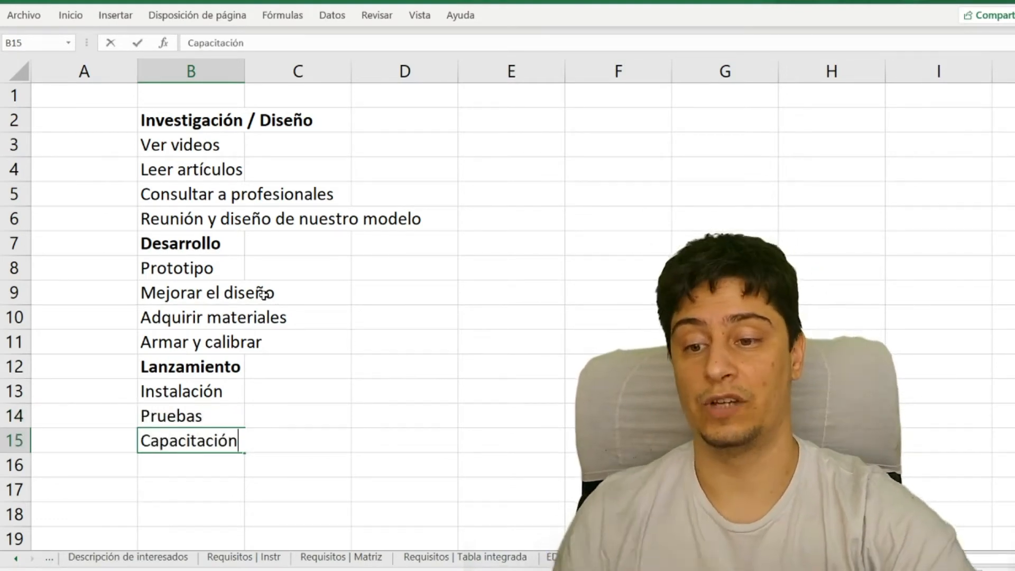
pyautogui.press('Return')
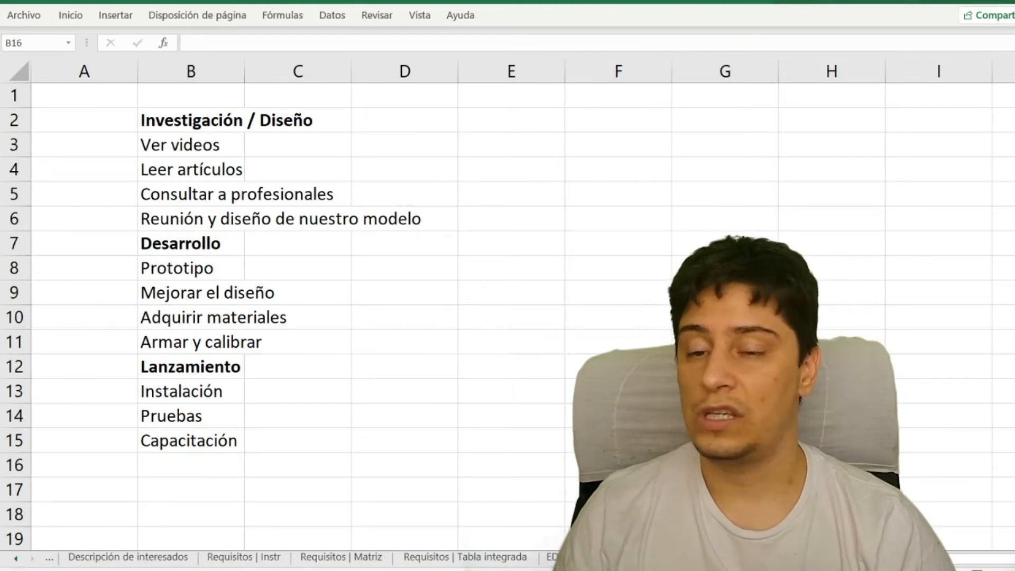
# - Mark the end of the list with "FIN" in cell B16 and its start with "INICIO" in cell B1, both in bold
pyautogui.click(166, 90)
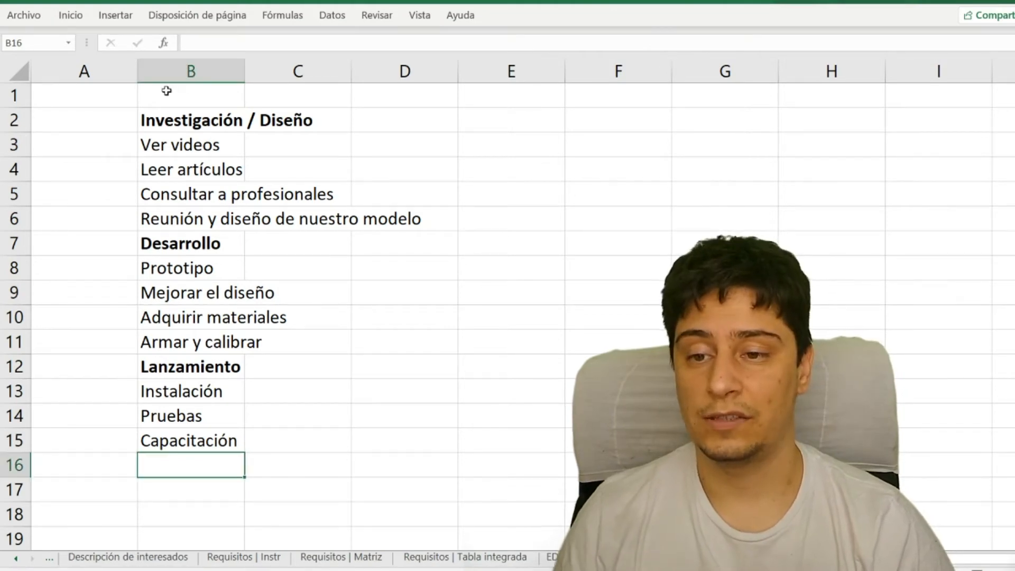
pyautogui.write('FIN')
pyautogui.click(217, 99)
pyautogui.write('INICIO')
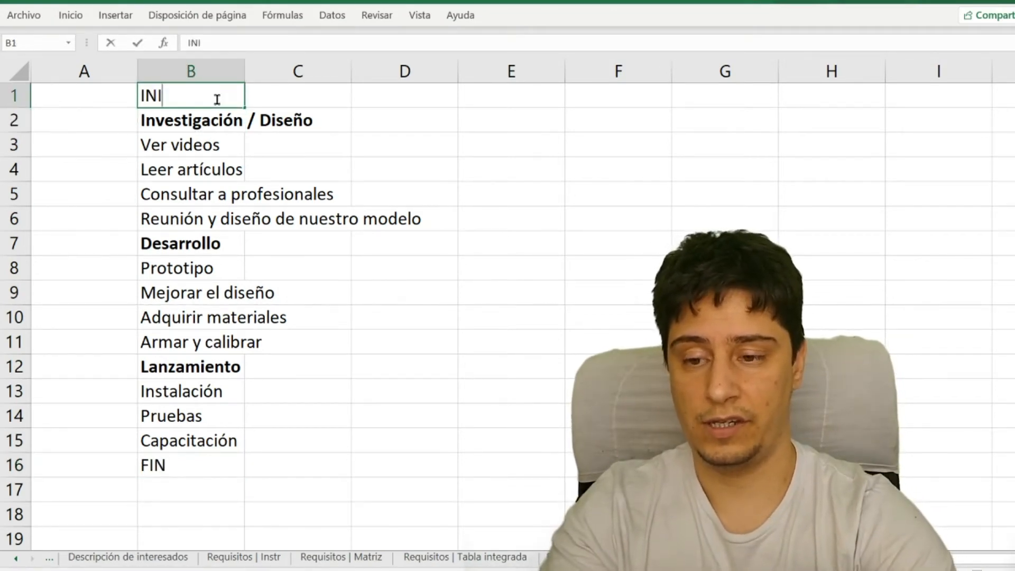
pyautogui.press('Return')
pyautogui.press('Down')
pyautogui.press('Down')
pyautogui.press('Down')
pyautogui.press('Down')
pyautogui.press('Down')
pyautogui.press('Down')
pyautogui.press('Down')
pyautogui.press('Down')
pyautogui.press('Down')
pyautogui.press('Down')
pyautogui.press('Down')
pyautogui.press('Down')
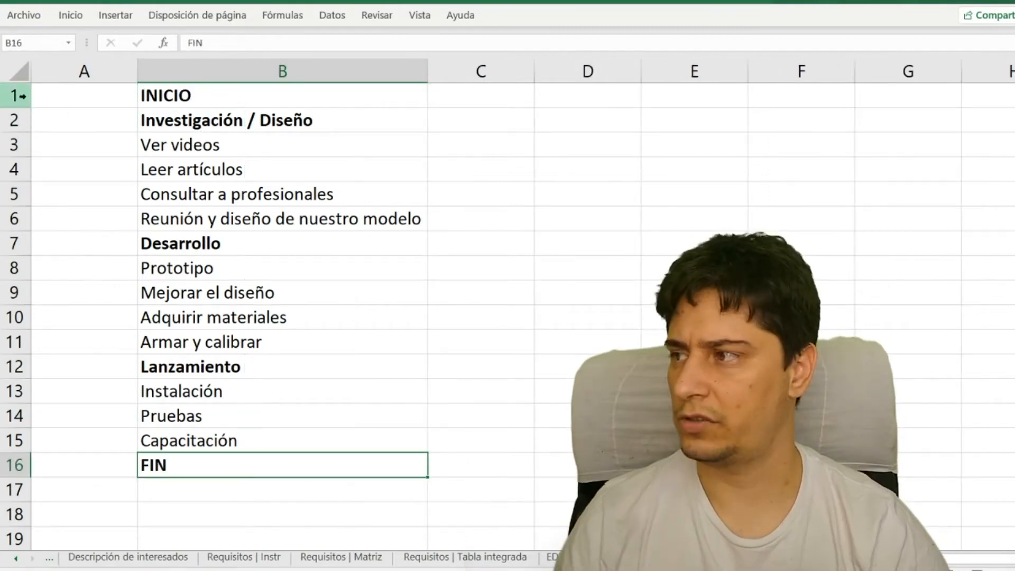
# - Insert a blank row above "INICIO" and enter the column header "Tarea" in cell B1
pyautogui.rightClick(16, 95)
pyautogui.click(61, 216)
pyautogui.click(196, 104)
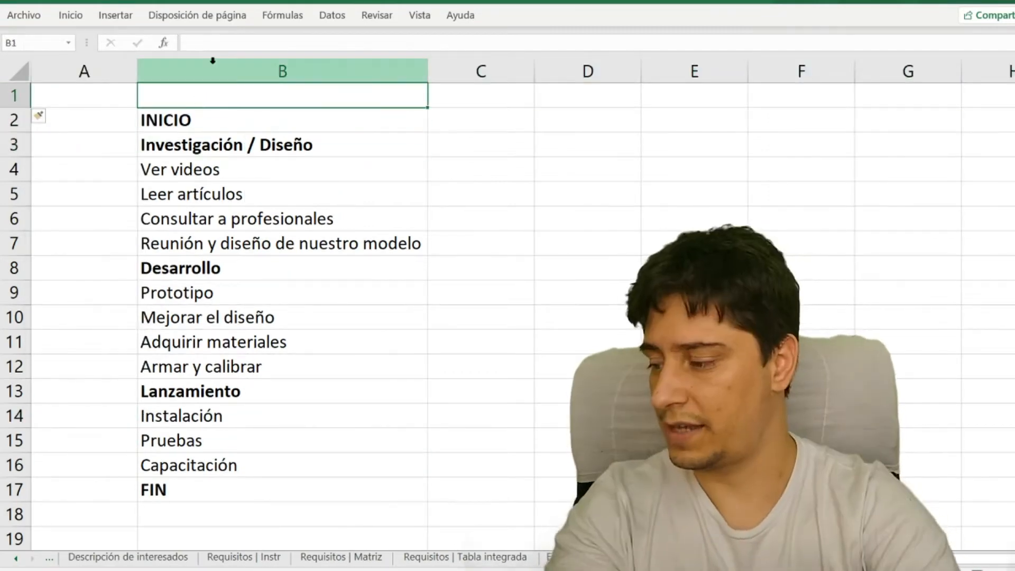
pyautogui.write('Tarea')
pyautogui.press('Return')
# - Format header row 1 with white text on a dark blue fill
pyautogui.press('Up')
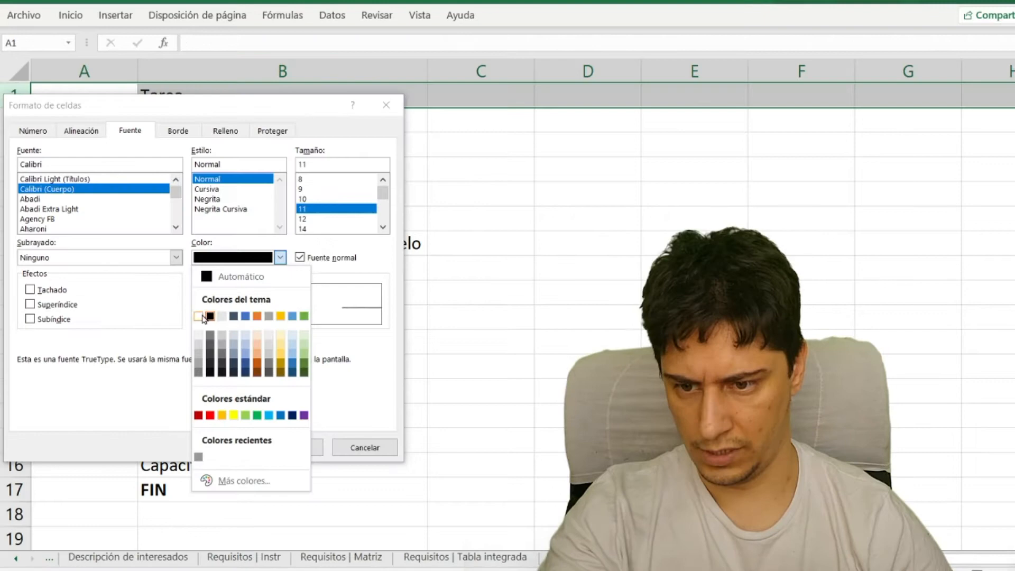
pyautogui.click(201, 317)
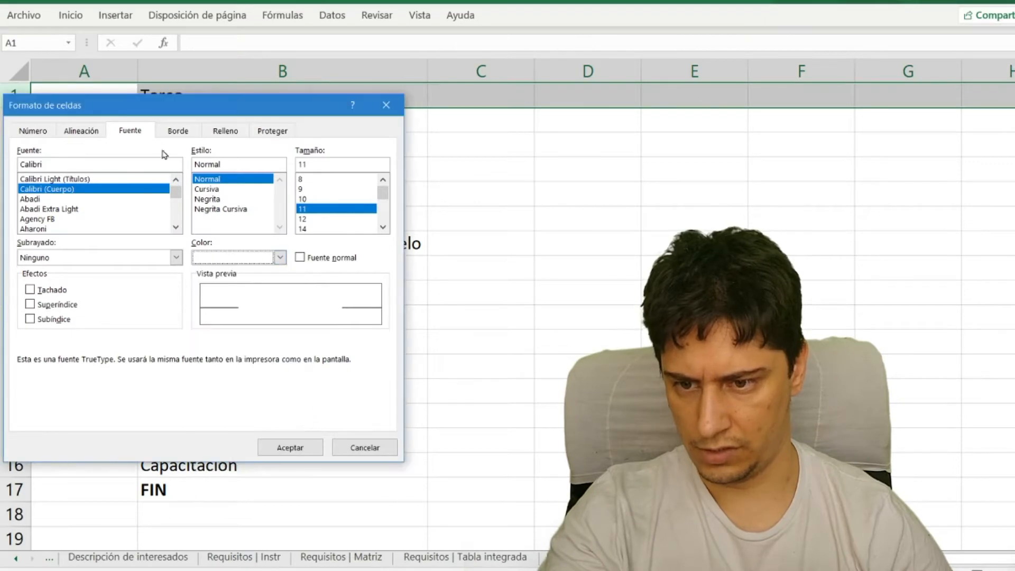
pyautogui.press('Return')
pyautogui.click(162, 150)
pyautogui.click(135, 177)
pyautogui.moveTo(151, 180); pyautogui.dragTo(159, 244)
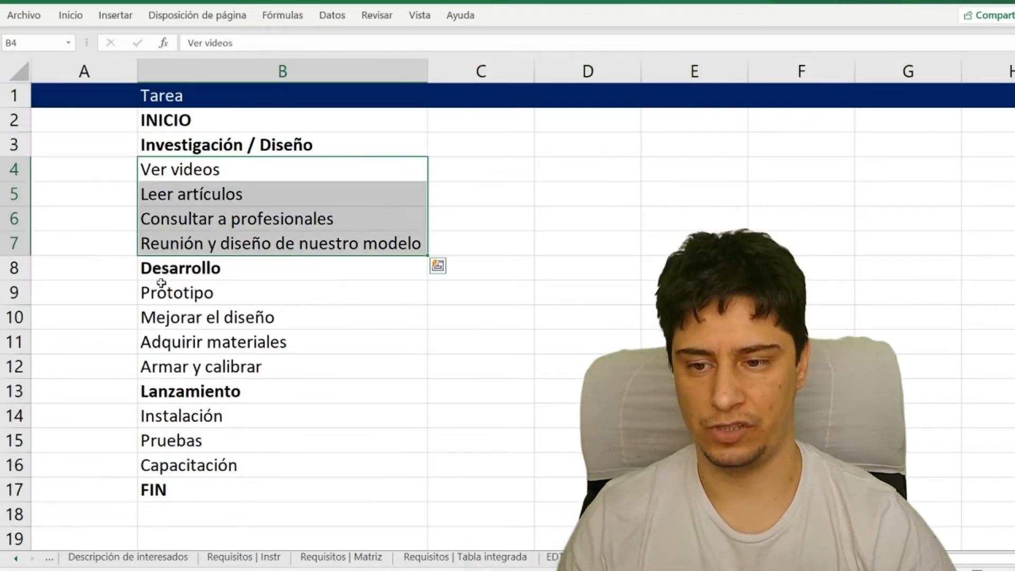
pyautogui.moveTo(162, 285); pyautogui.dragTo(168, 370)
# - Label the four "Investigación / Diseño" tasks with the letters A to D in cells A4 to A7
pyautogui.click(64, 165)
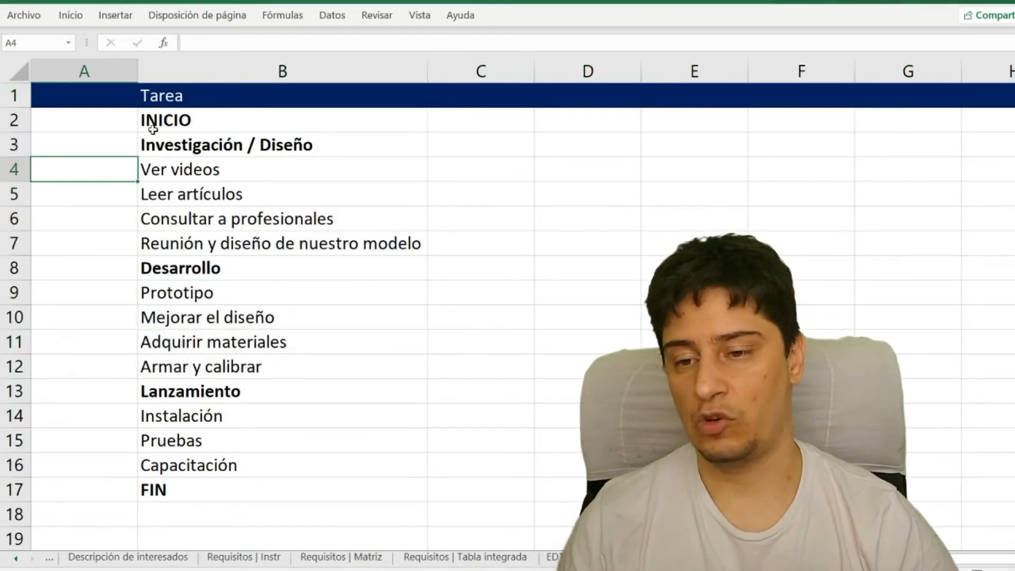
pyautogui.write('A')
pyautogui.press('Return')
pyautogui.write('B')
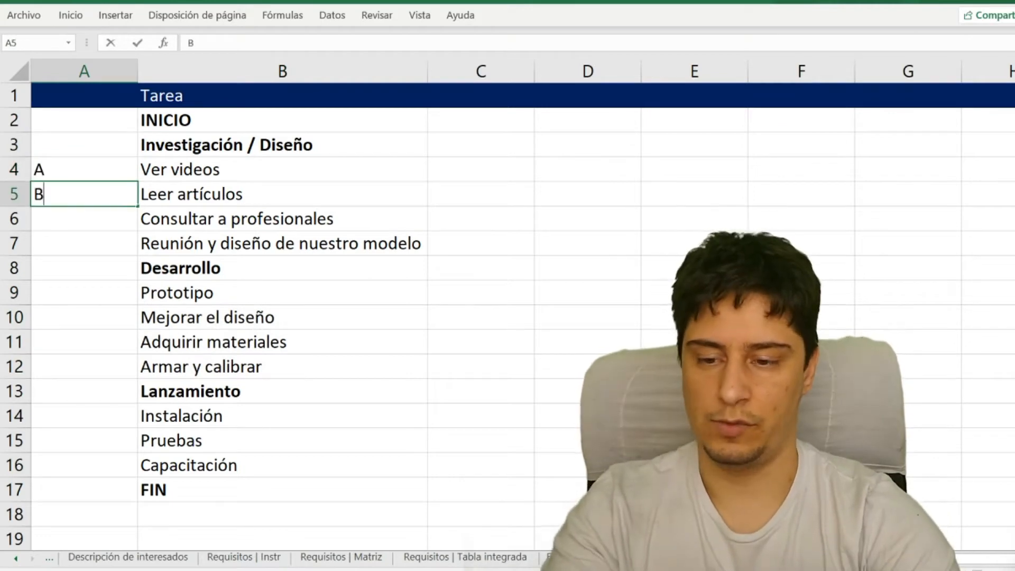
pyautogui.press('Return')
pyautogui.write('C')
pyautogui.press('Return')
pyautogui.write('D')
pyautogui.press('Return')
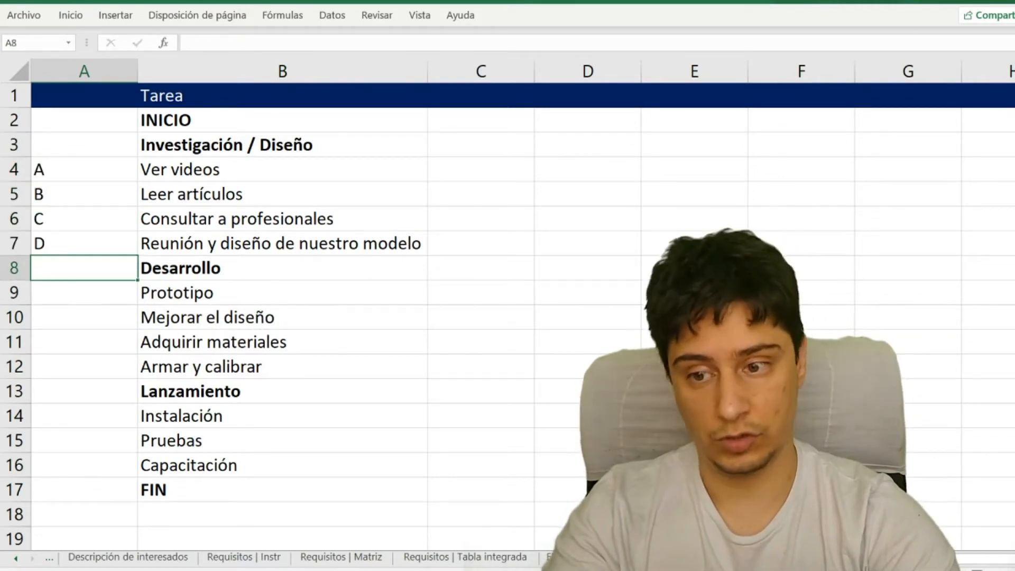
# - Label the four "Desarrollo" tasks with the letters E to H in cells A9 to A12
pyautogui.press('Return')
pyautogui.write('E')
pyautogui.press('Return')
pyautogui.write('F')
pyautogui.press('Return')
pyautogui.write('G')
pyautogui.press('Return')
pyautogui.write('H')
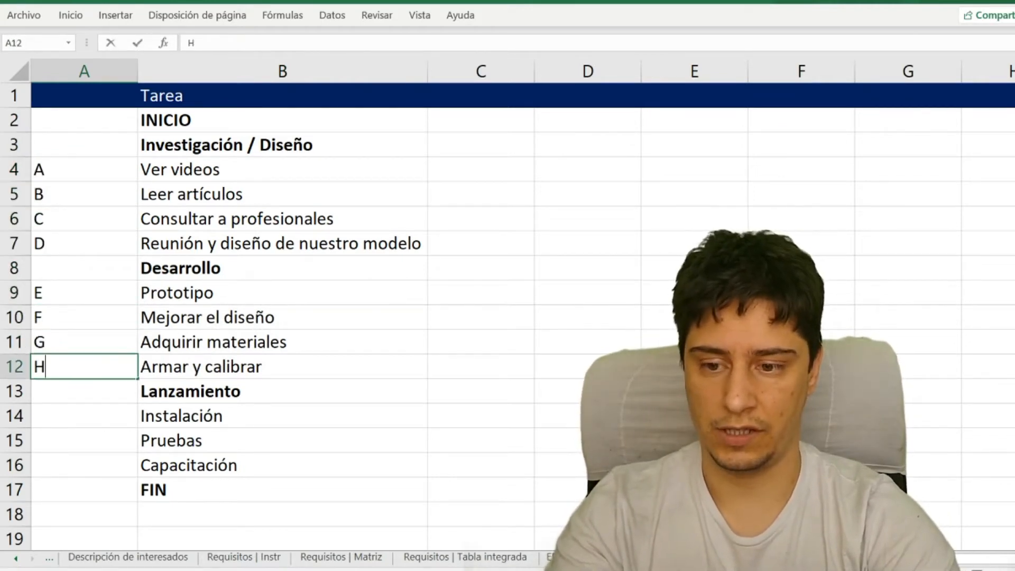
pyautogui.press('Return')
pyautogui.press('Return')
# - Label the three "Lanzamiento" tasks I, J and K in cells A14 to A16, and narrow column A
pyautogui.write('I')
pyautogui.press('Return')
pyautogui.write('J')
pyautogui.press('Return')
pyautogui.write('K')
pyautogui.press('Return')
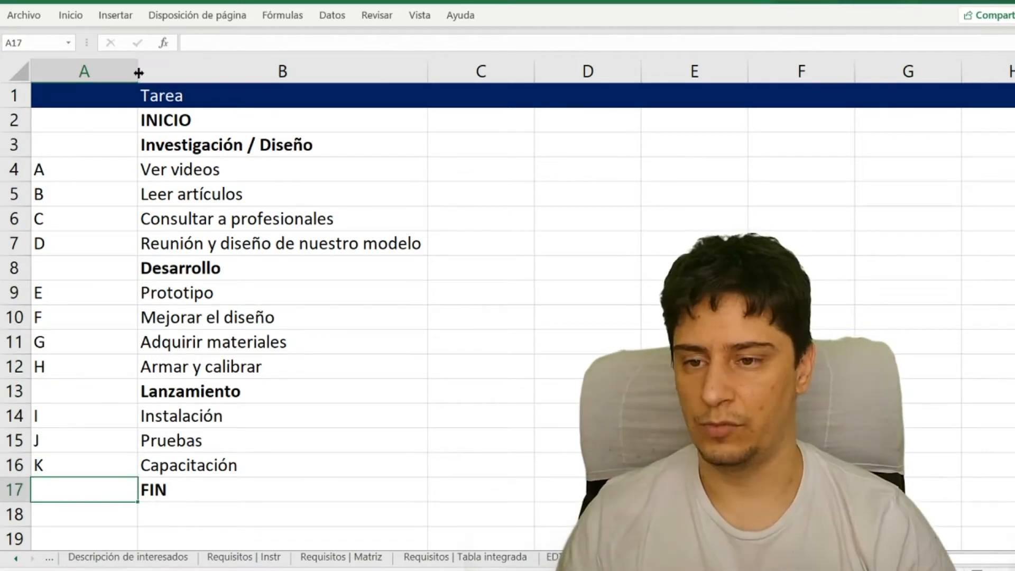
pyautogui.moveTo(139, 73); pyautogui.dragTo(94, 74)
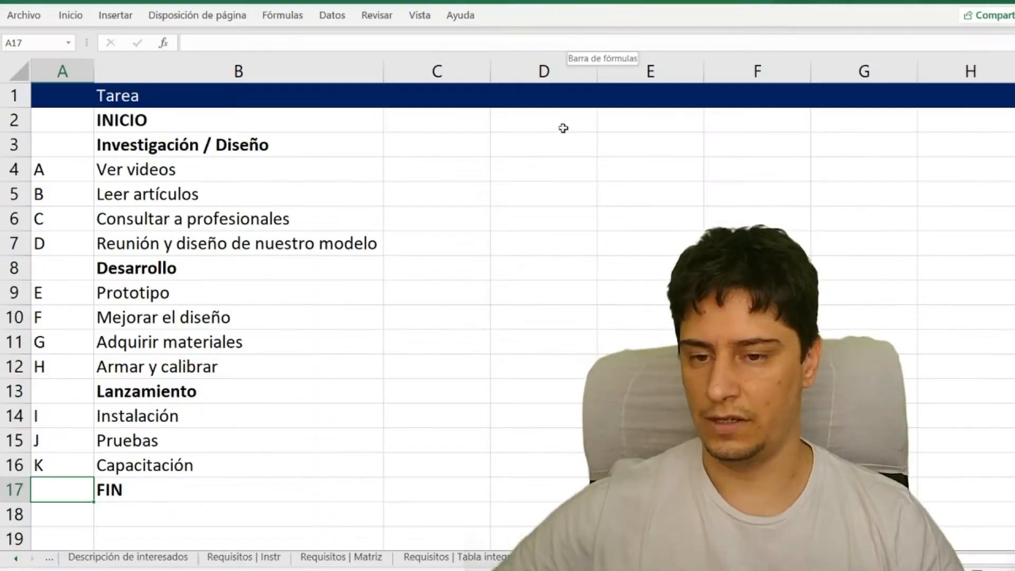
# - Enter the column headers "Tiempo optimista (Ta)" in cell D1 and "Tiempo medio (Tm)" in cell E1
pyautogui.click(421, 98)
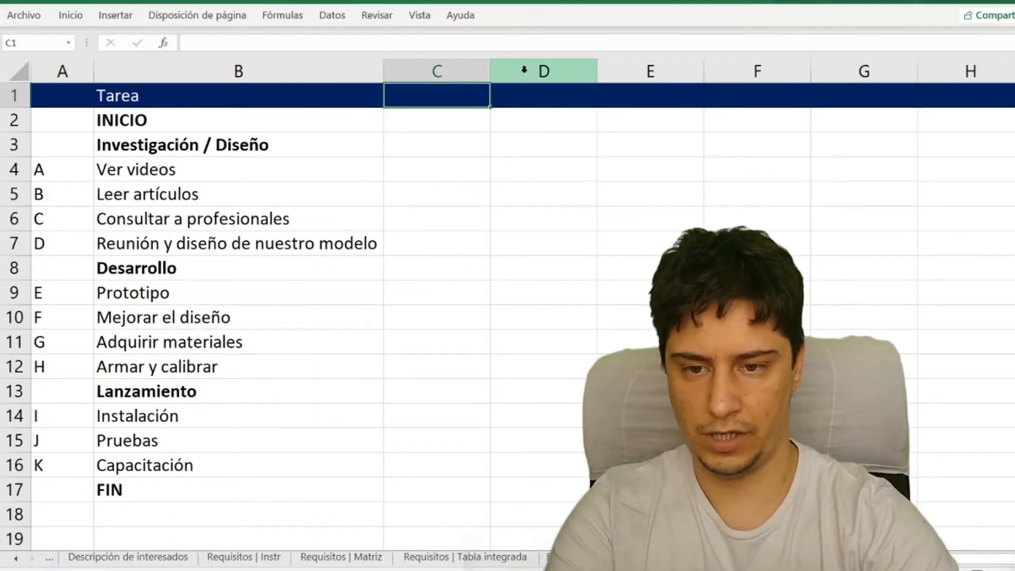
pyautogui.press('Right')
pyautogui.write('Tiempo')
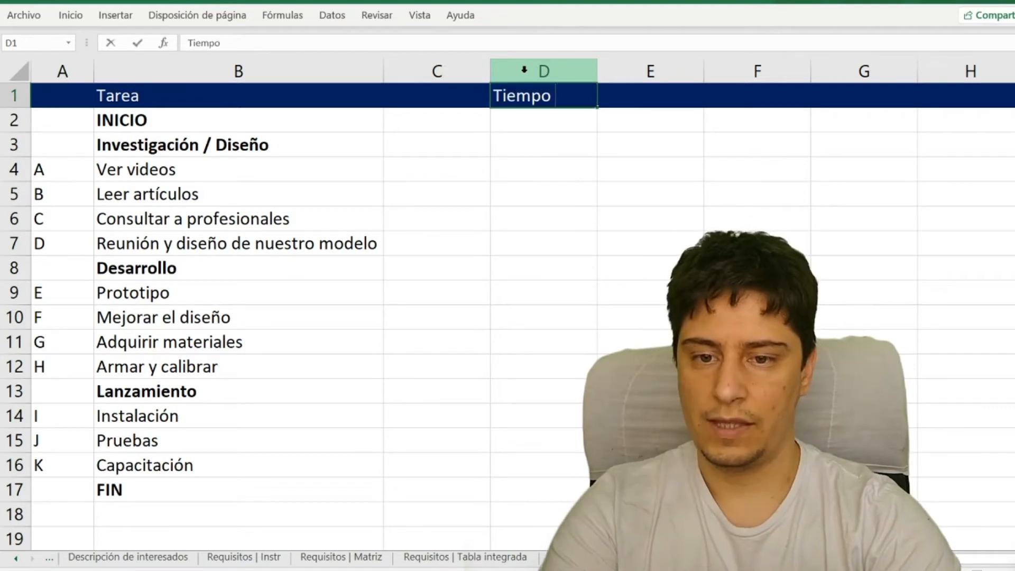
pyautogui.write(' optimista (ta')
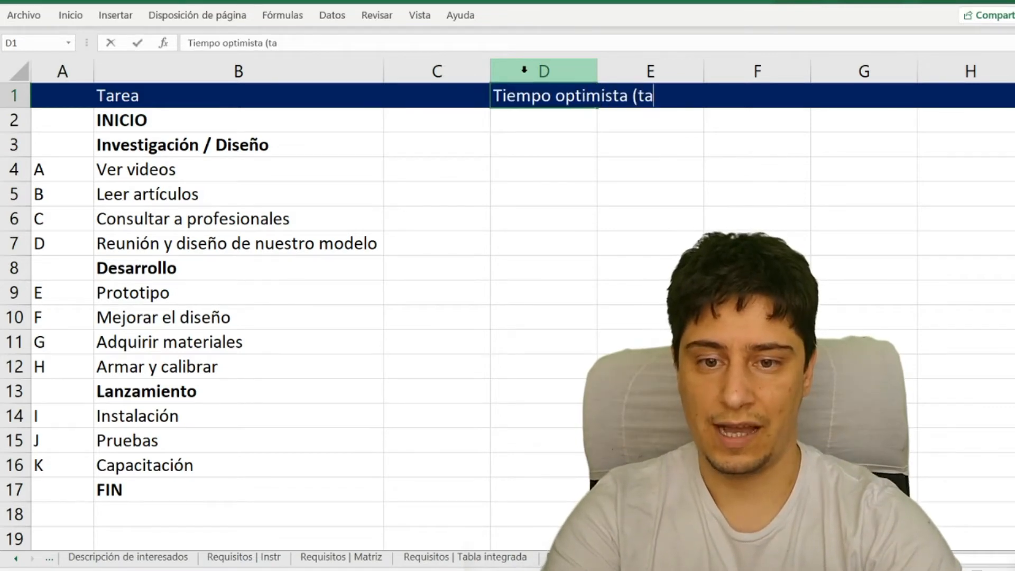
pyautogui.press('BackSpace')
pyautogui.press('BackSpace')
pyautogui.write('T')
pyautogui.press('Tab')
pyautogui.write('Tiempo medio (Tm)')
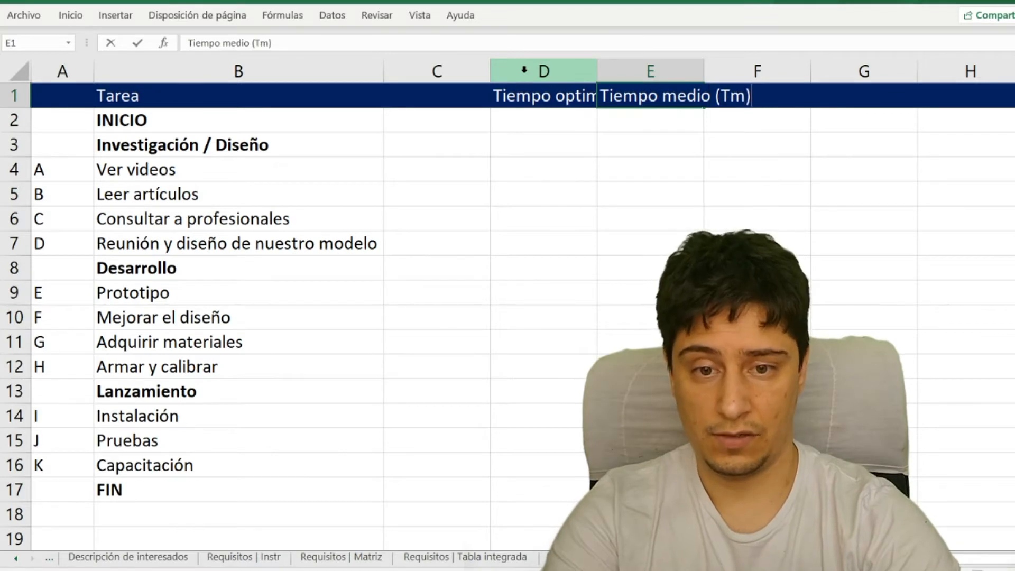
pyautogui.press('Tab')
# - Enter the header "Tiempo pesimista (Tb)" in cell F1 and wrap the time headers onto two lines in a taller row 1
pyautogui.write('Tiemp')
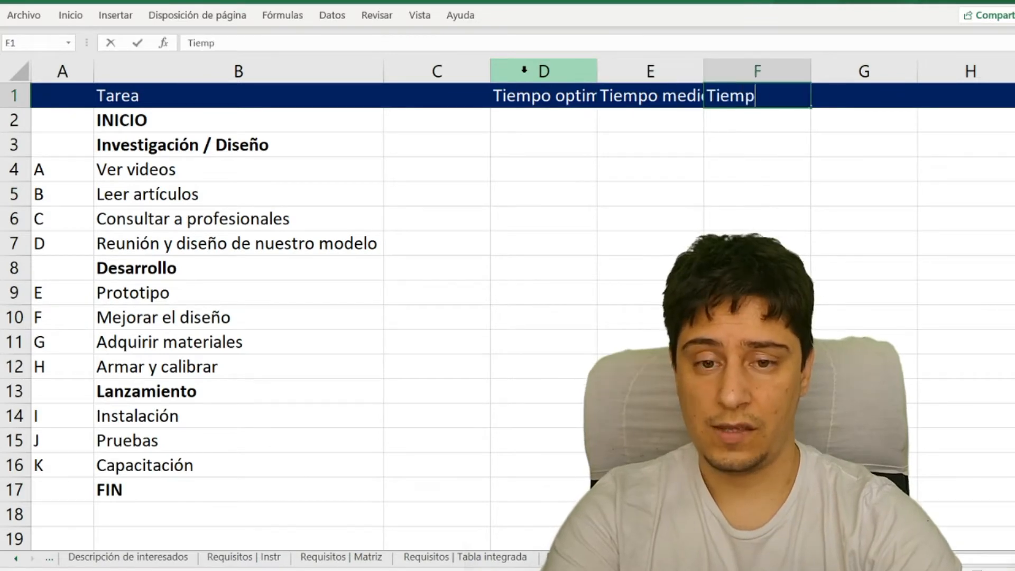
pyautogui.press('Escape')
pyautogui.hotkey('ctrl', 'z')
pyautogui.hotkey('ctrl', 'y')
pyautogui.press('Tab')
pyautogui.write('Tiempo ')
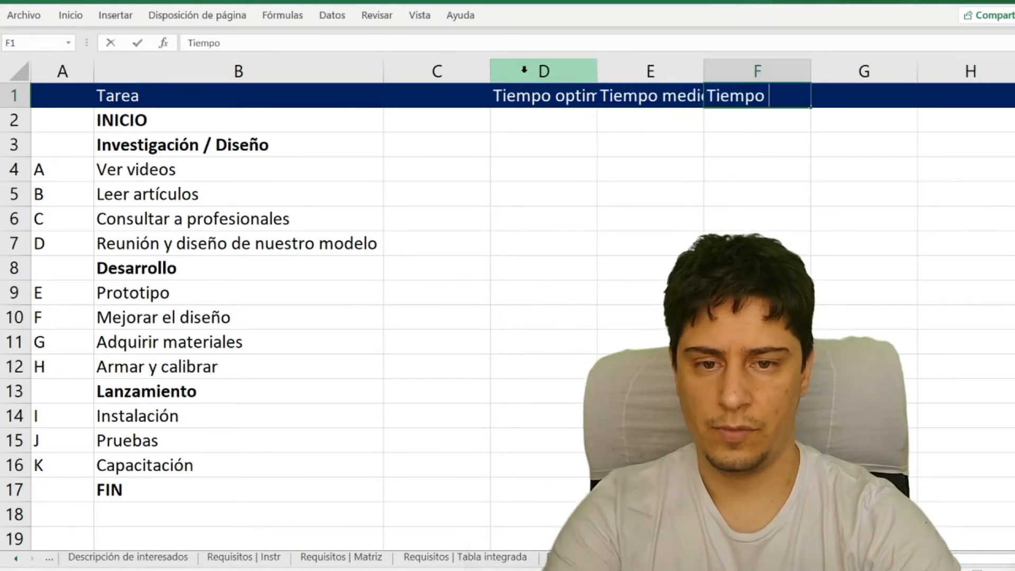
pyautogui.write('pesimista (Tb)')
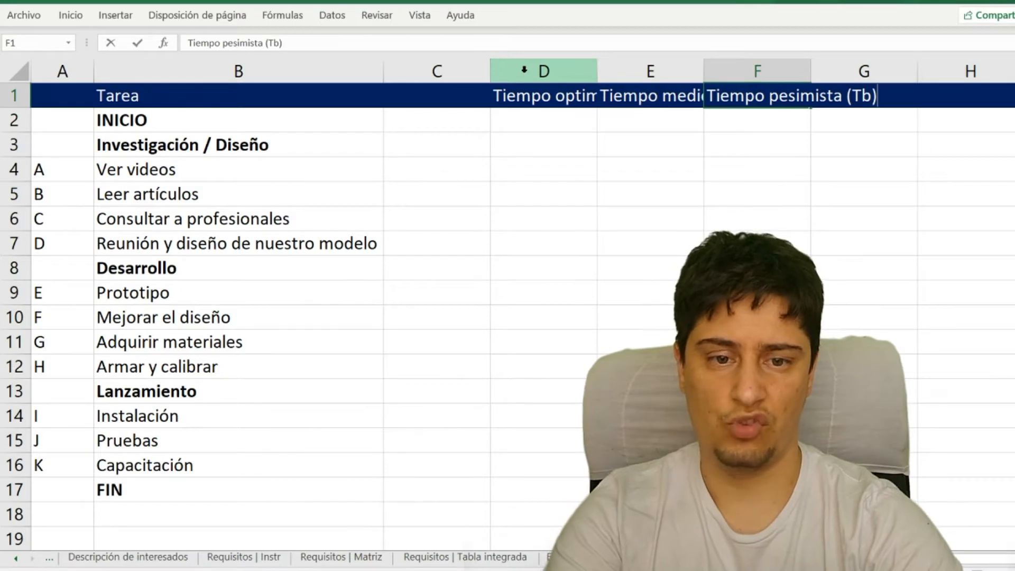
pyautogui.hotkey('shift', 'Tab')
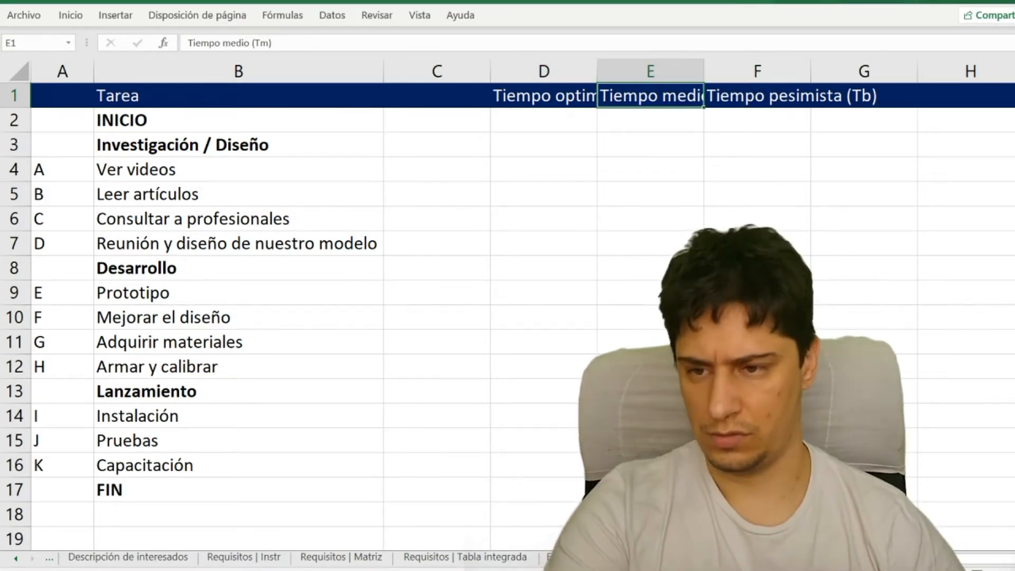
pyautogui.moveTo(15, 106); pyautogui.dragTo(16, 107)
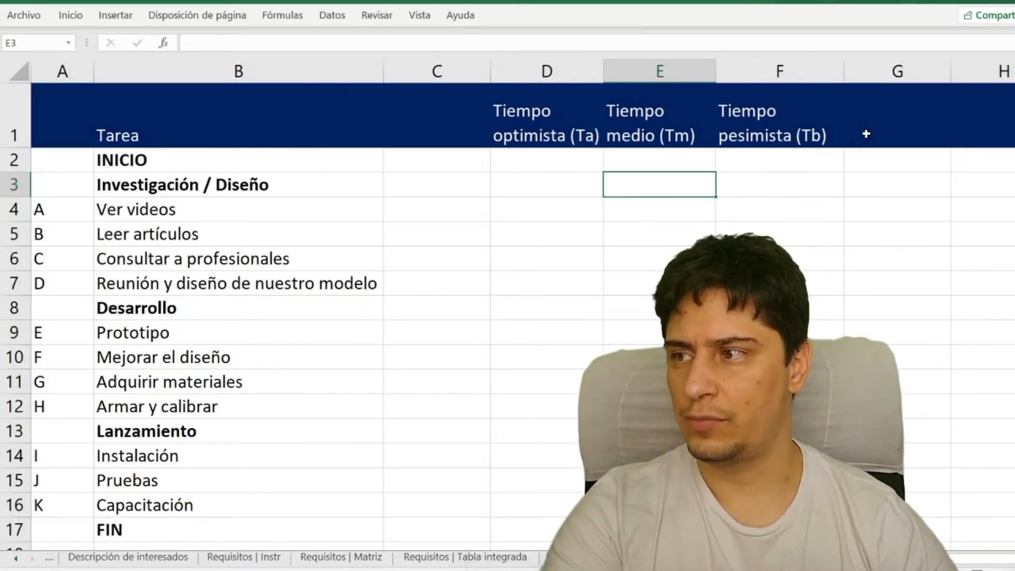
# - Enter the header "Tiempo estimado (Te)" in cell G1 and add borders to the table across columns A to G
pyautogui.click(879, 132)
pyautogui.write('Tiempo')
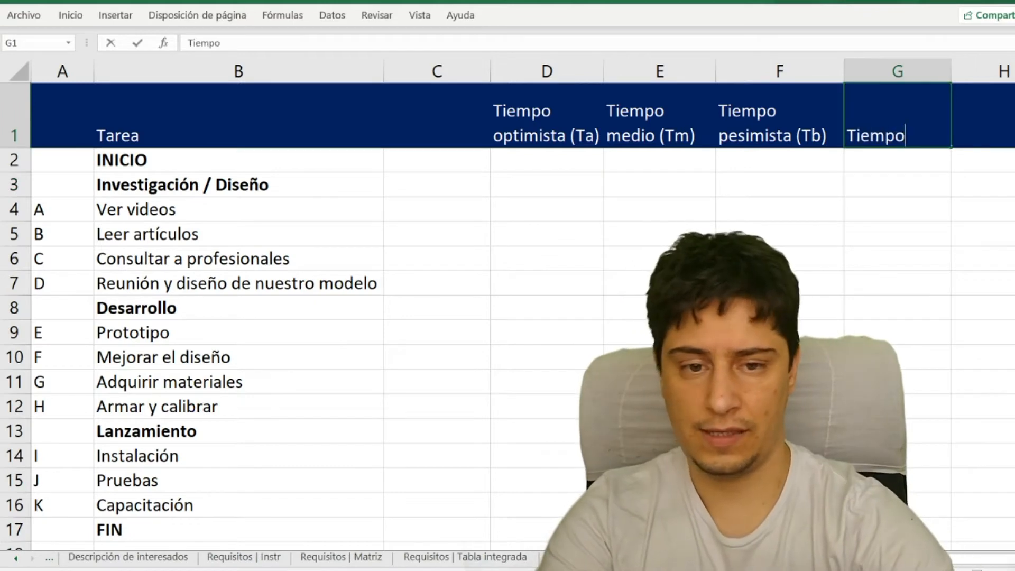
pyautogui.write(' estimado (Te)')
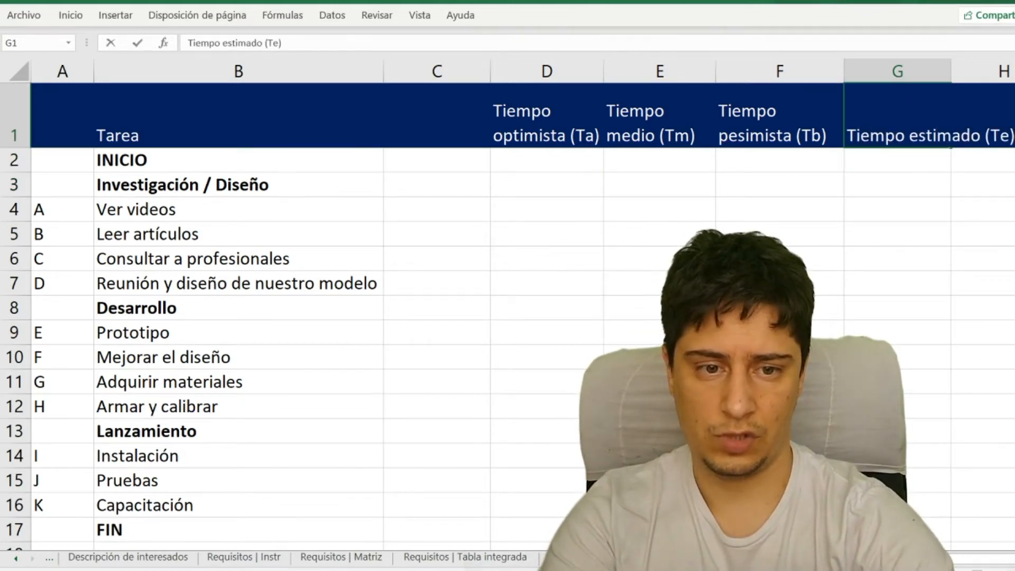
pyautogui.press('Return')
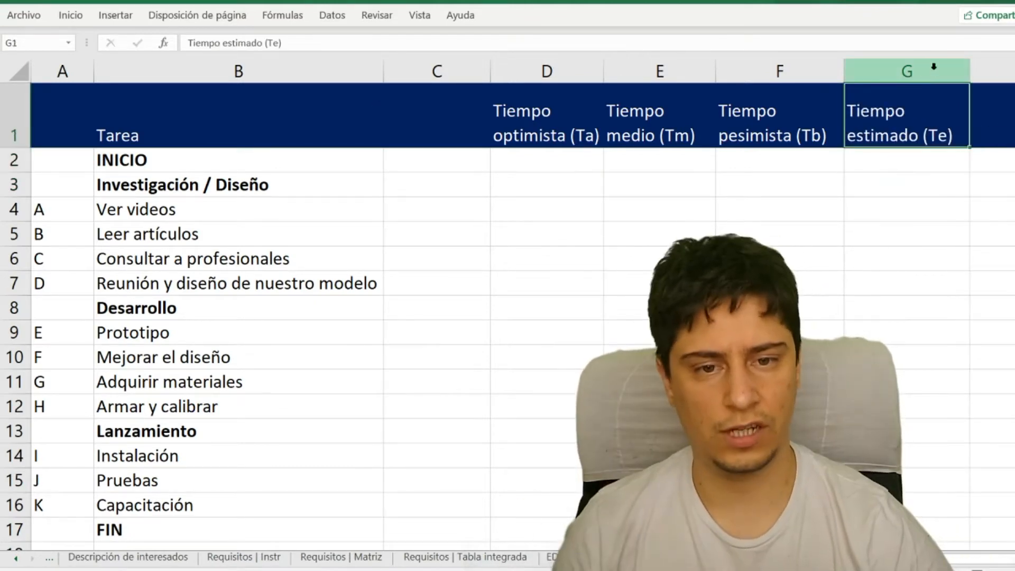
pyautogui.moveTo(931, 69); pyautogui.dragTo(61, 71)
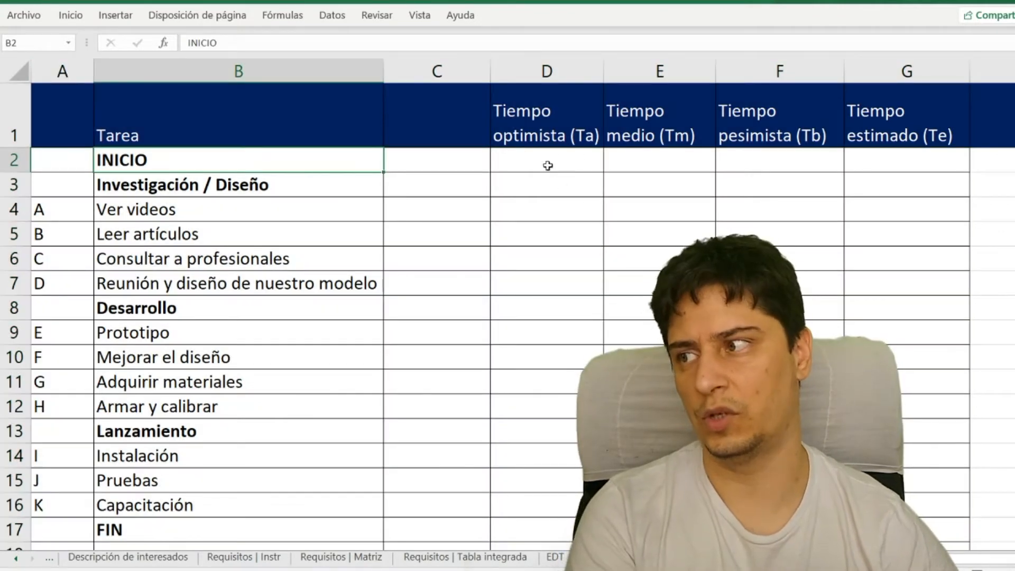
pyautogui.click(544, 130)
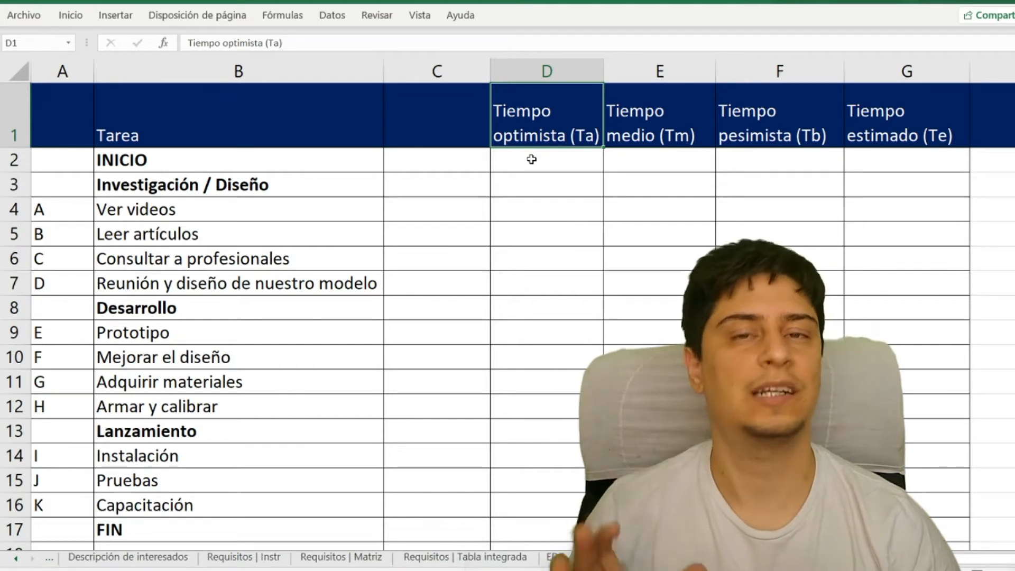
pyautogui.click(780, 135)
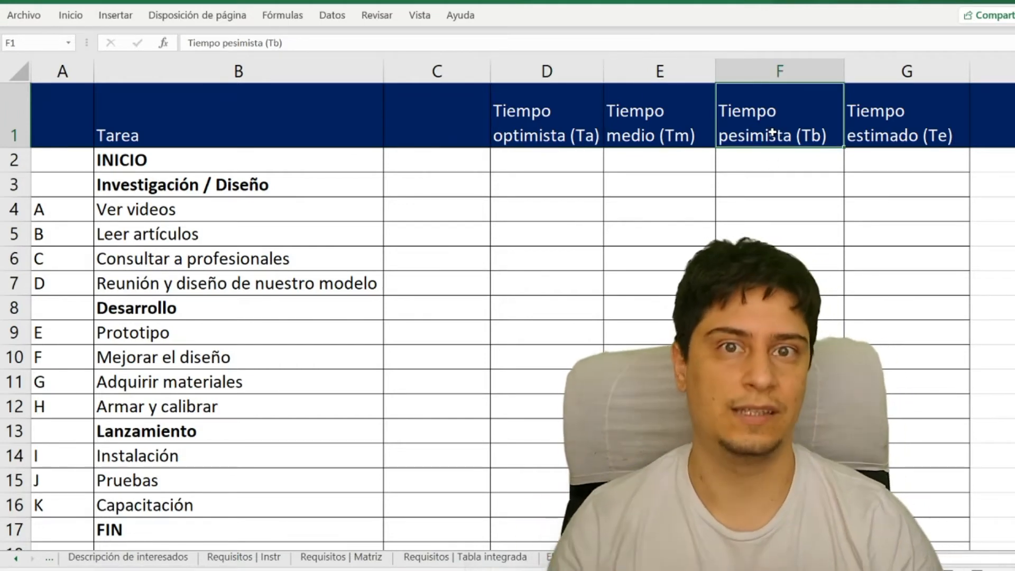
pyautogui.click(673, 116)
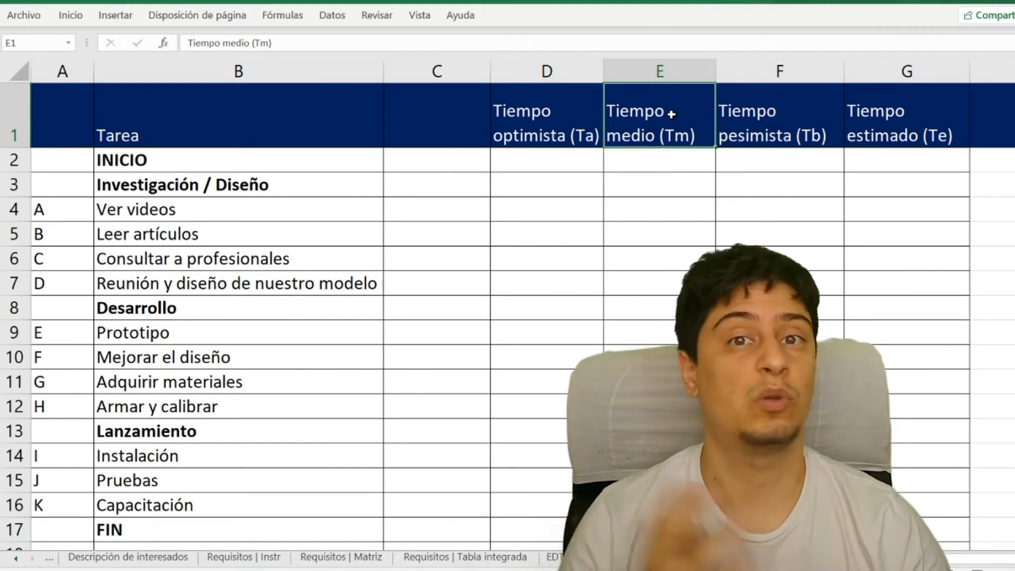
pyautogui.moveTo(579, 128); pyautogui.dragTo(786, 134)
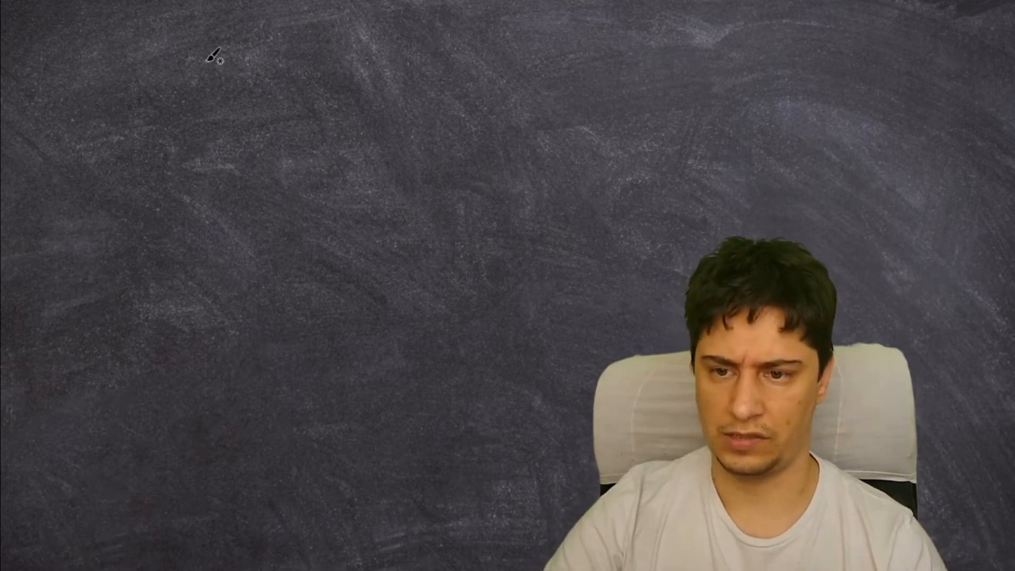
# - Handwrite a list of numbers with the brush on the blank blackboard canvas, starting with 120 followed by a comma
pyautogui.moveTo(210, 61); pyautogui.dragTo(214, 94)
pyautogui.moveTo(222, 66)
pyautogui.mouseDown()
pyautogui.moveTo(233, 63)
pyautogui.moveTo(242, 93)
pyautogui.mouseUp()
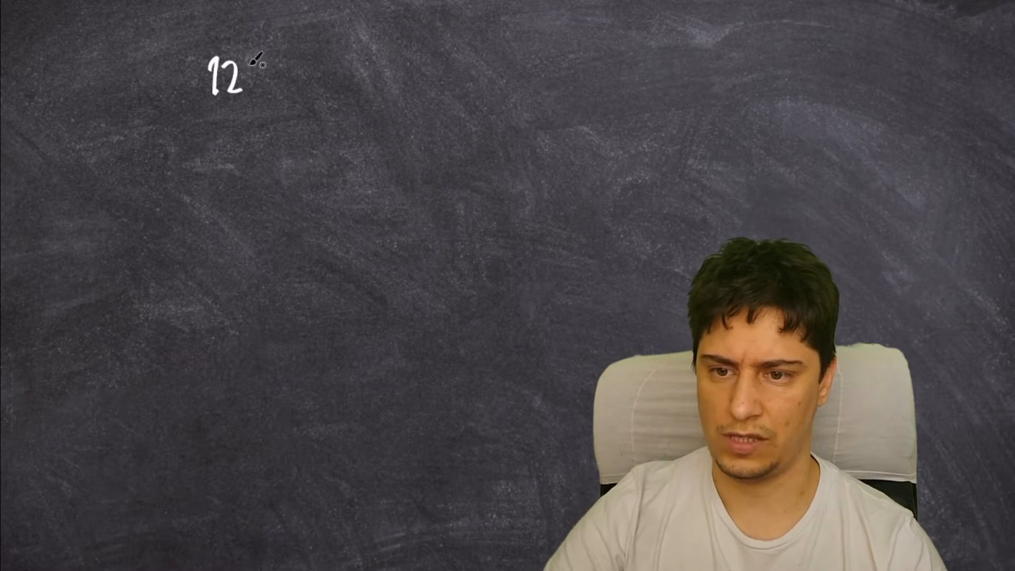
pyautogui.moveTo(253, 59); pyautogui.dragTo(288, 96)
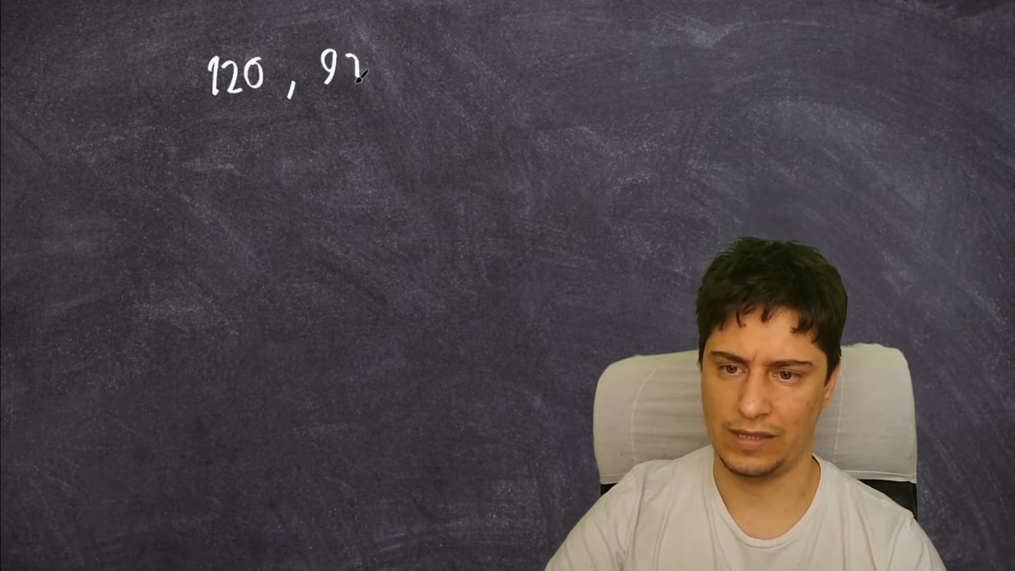
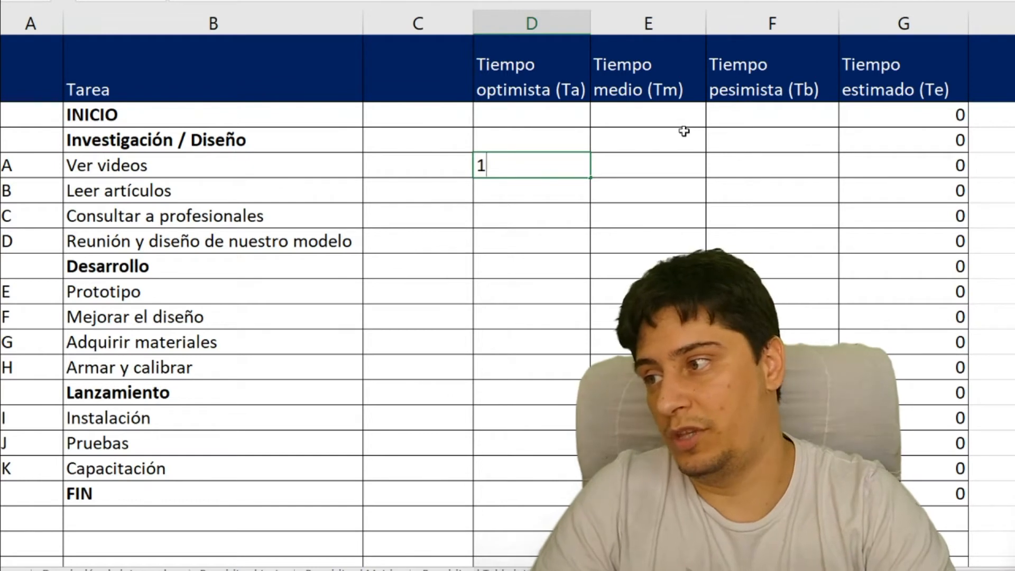
# - Enter the times for task A, Ver videos: 1 optimistic, 5 medium and 18 pessimistic
pyautogui.press('Tab')
pyautogui.press('Tab')
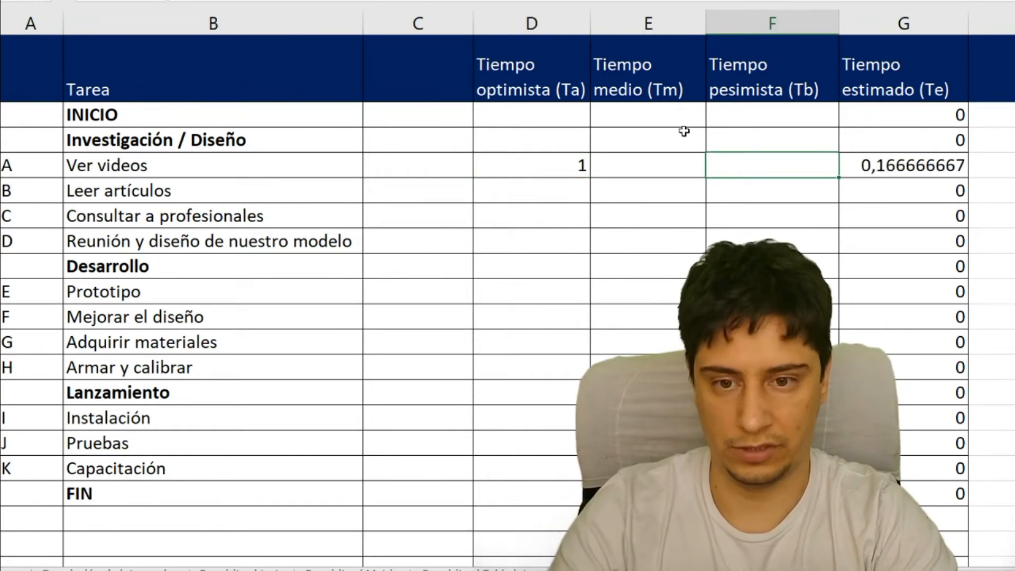
pyautogui.write('18')
pyautogui.press('Return')
pyautogui.press('Up')
pyautogui.press('Left')
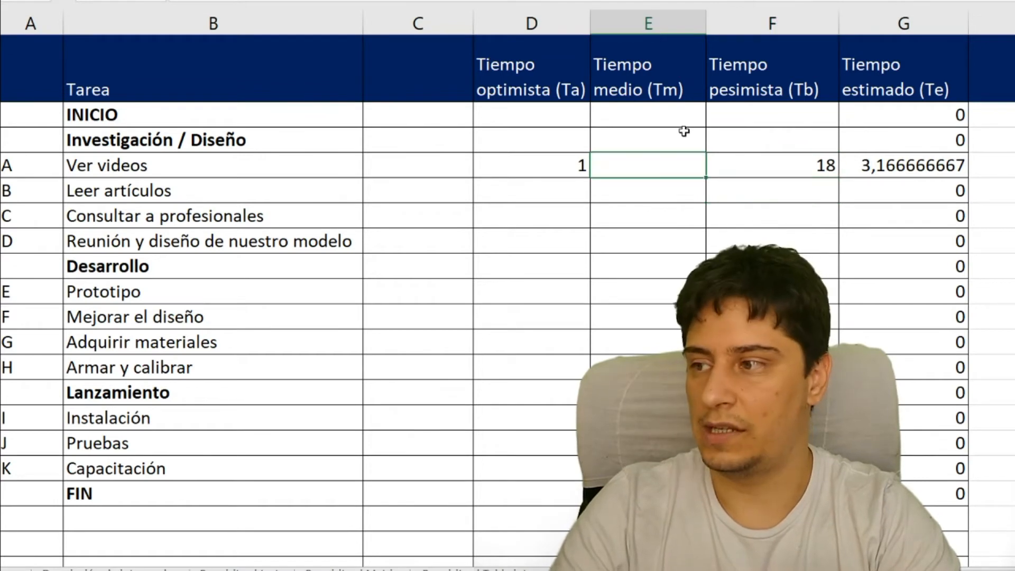
pyautogui.press('Return')
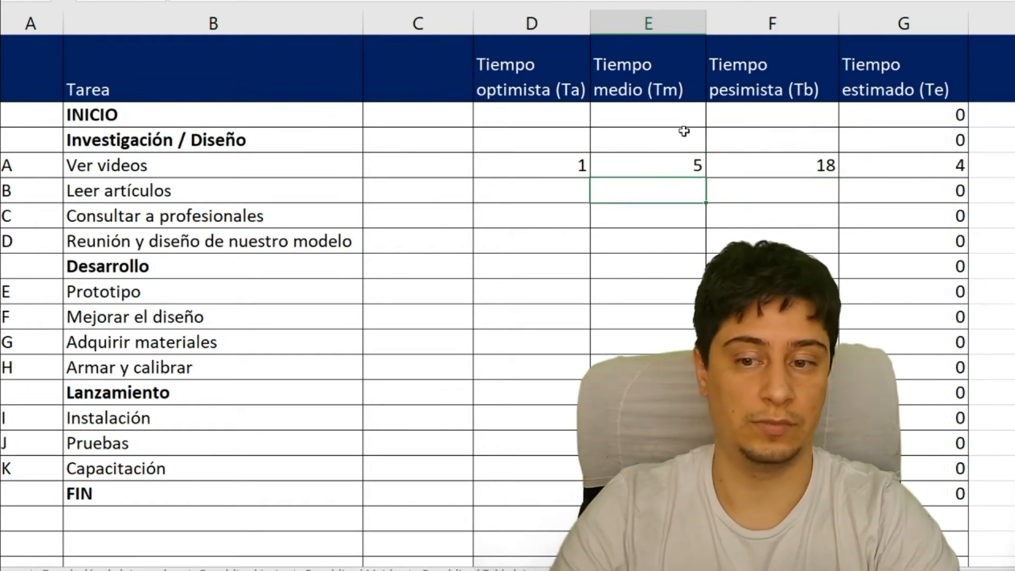
# - Enter the times for task B, Leer artículos: 1 optimistic, 7 medium and 22 pessimistic
pyautogui.press('Left')
pyautogui.write('1')
pyautogui.press('Right')
pyautogui.press('Right')
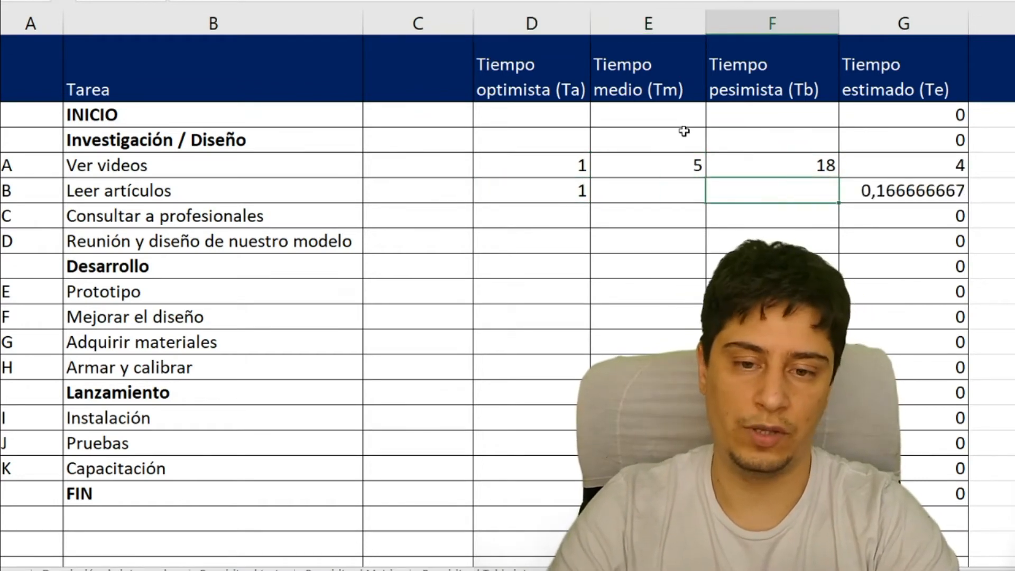
pyautogui.write('22')
pyautogui.press('Left')
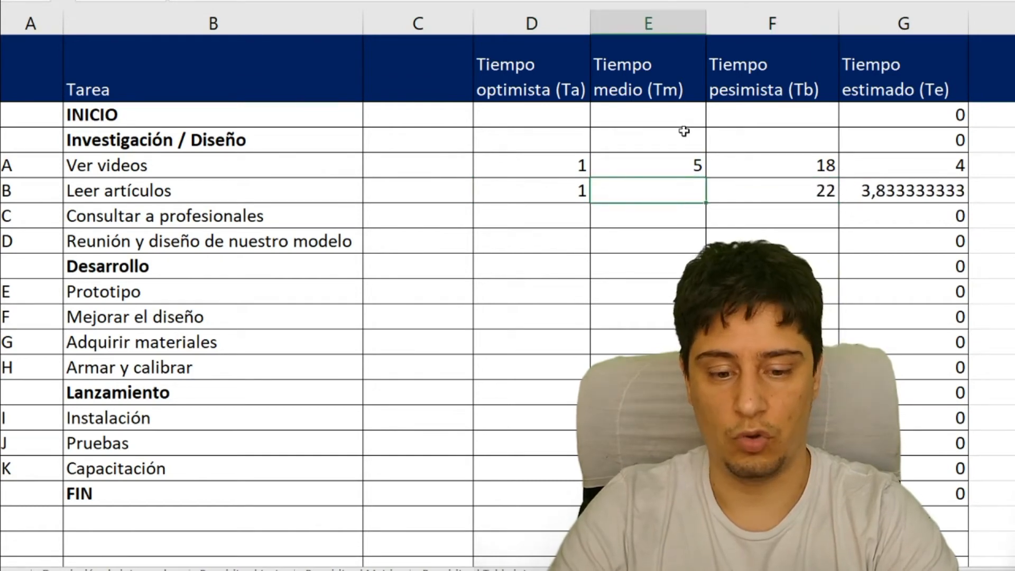
pyautogui.write('7')
pyautogui.press('Return')
# - Enter the times for task C, Consultar a profesionales: 2 optimistic, 4 medium and 14 pessimistic
pyautogui.press('Left')
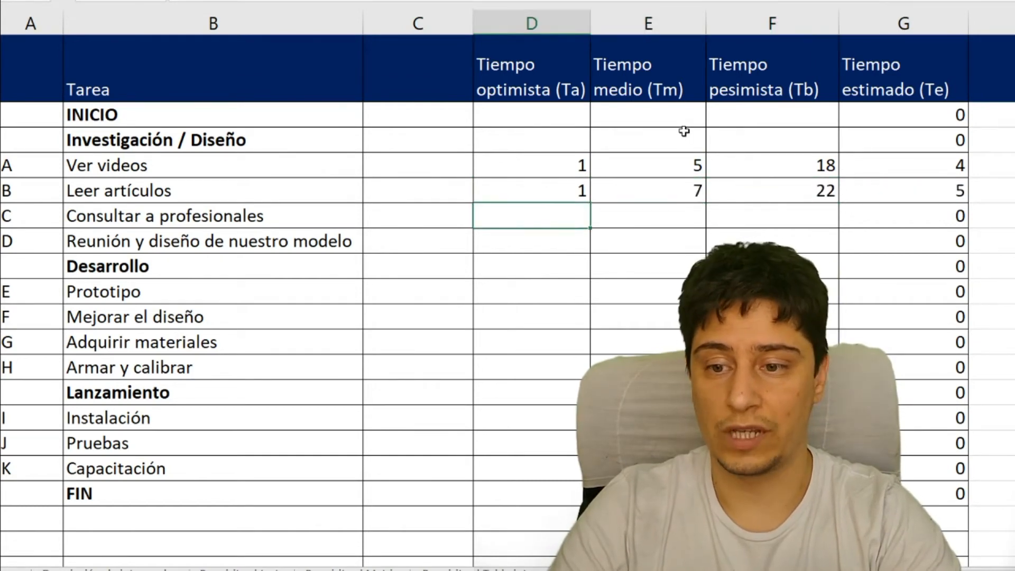
pyautogui.write('2')
pyautogui.press('Right')
pyautogui.press('Right')
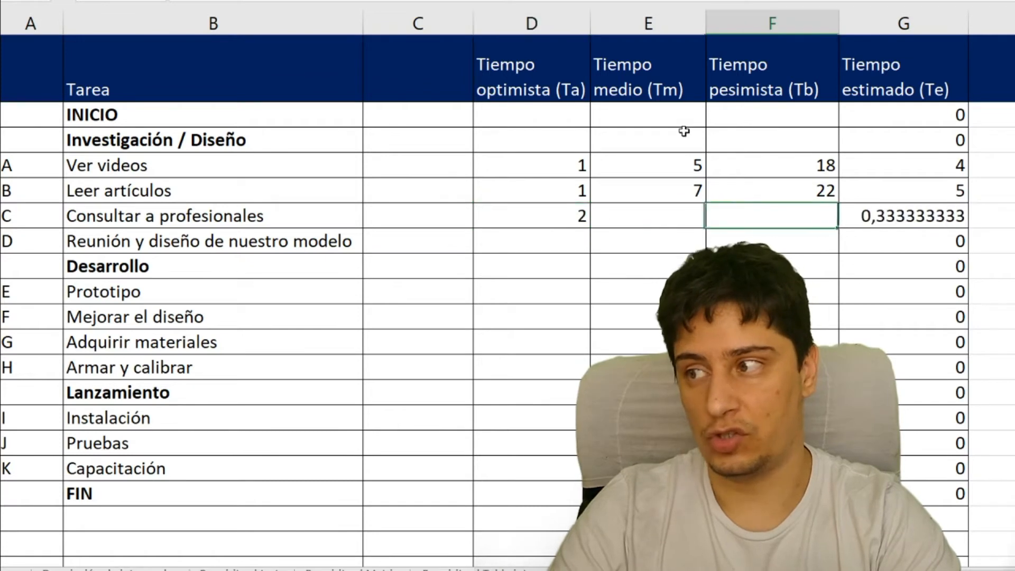
pyautogui.write('14')
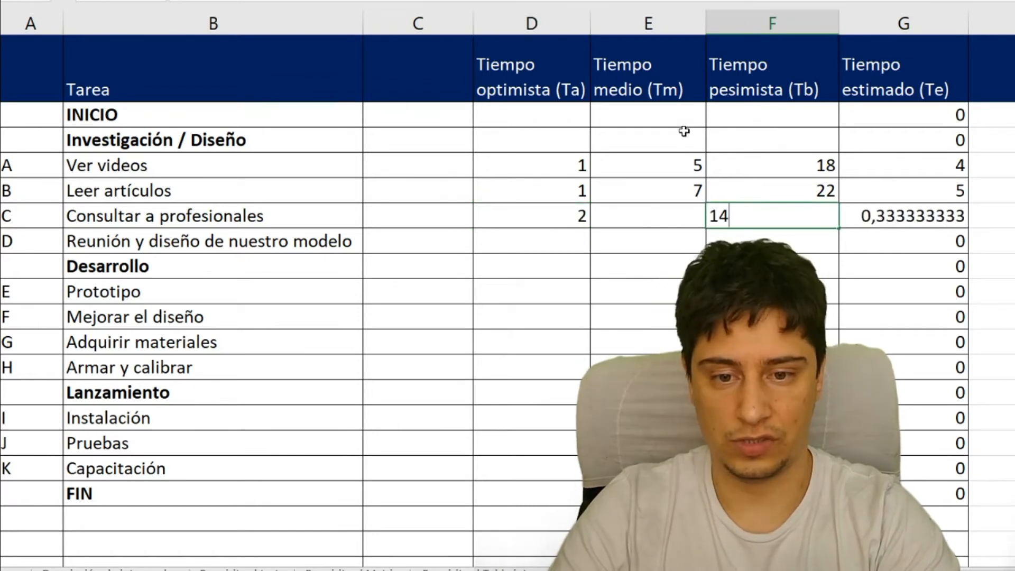
pyautogui.press('Left')
pyautogui.write('4')
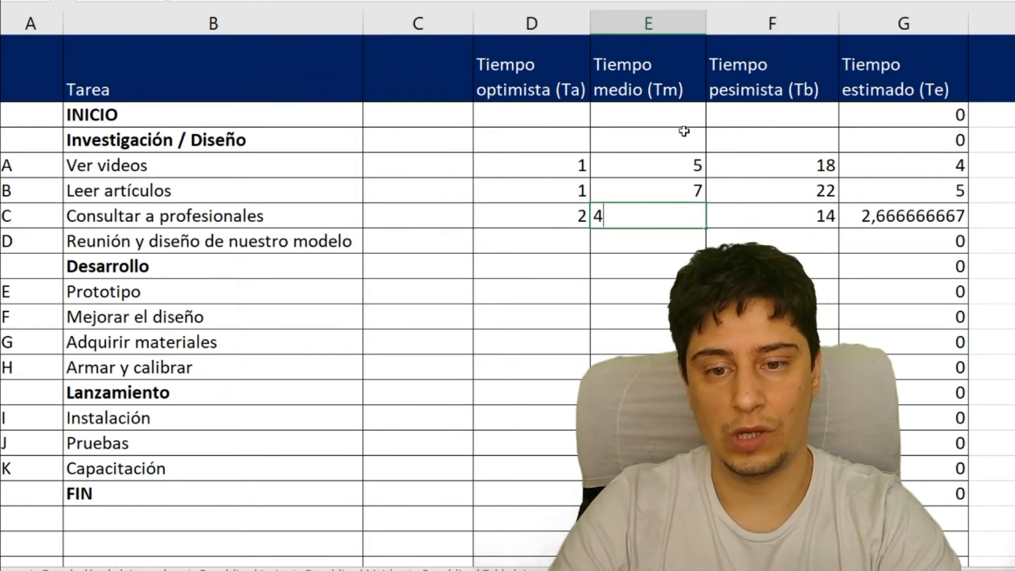
pyautogui.press('Return')
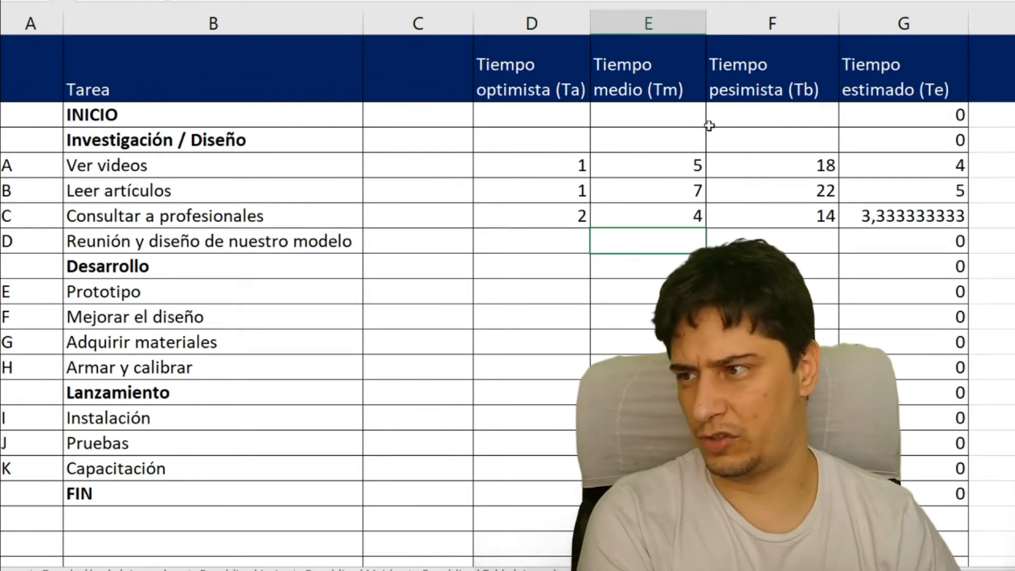
# - Compare the estimated times of tasks A to C in column G with their medium times in column E
pyautogui.moveTo(924, 165); pyautogui.dragTo(924, 214)
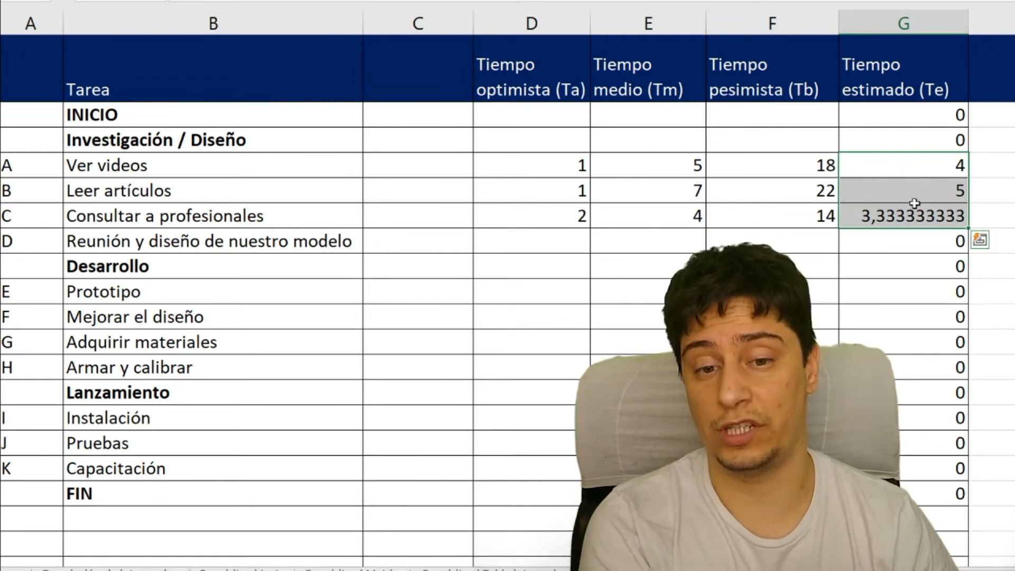
pyautogui.click(941, 169)
pyautogui.click(924, 191)
pyautogui.click(925, 212)
pyautogui.moveTo(679, 142); pyautogui.dragTo(681, 241)
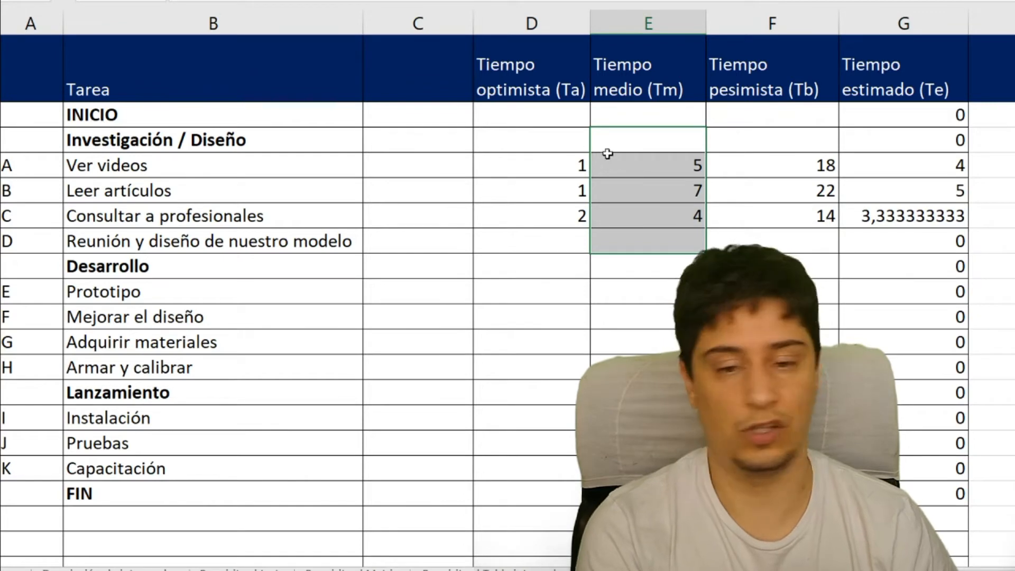
pyautogui.click(898, 169)
pyautogui.click(684, 166)
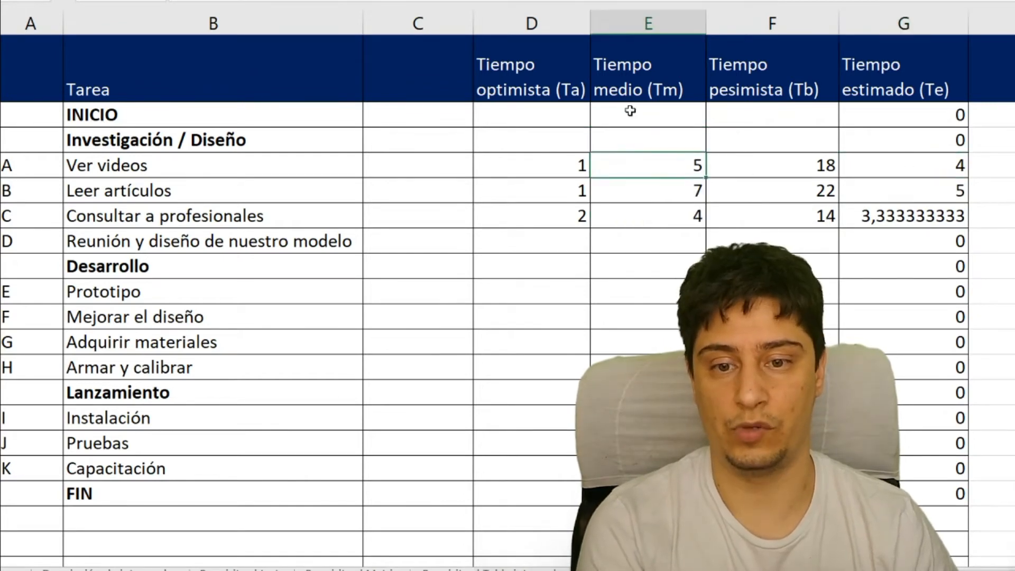
pyautogui.click(916, 167)
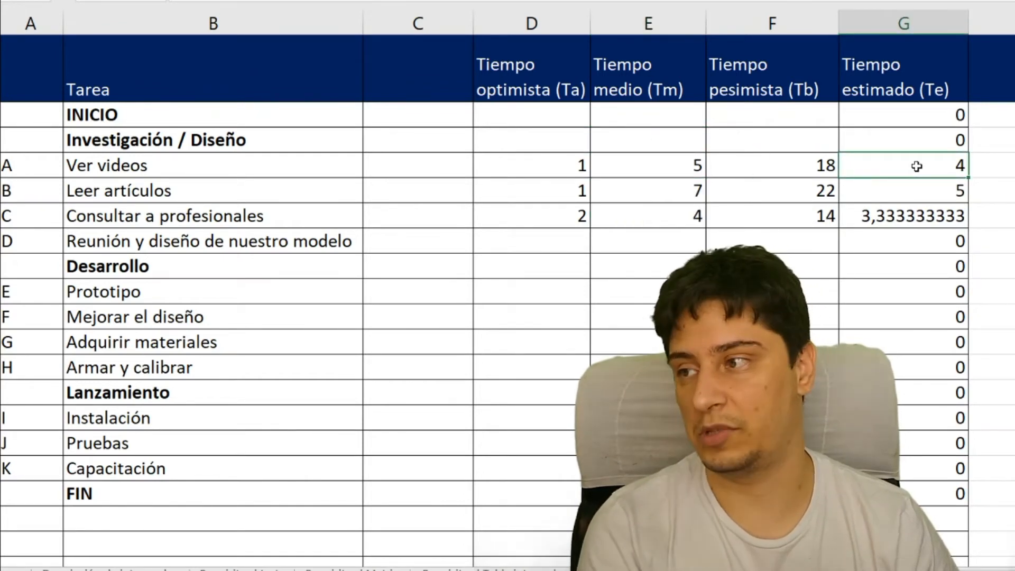
# - Enter the times for task E, Prototipo: 4 optimistic, 8 medium and 22 pessimistic
pyautogui.scroll(-1, 793, 168)
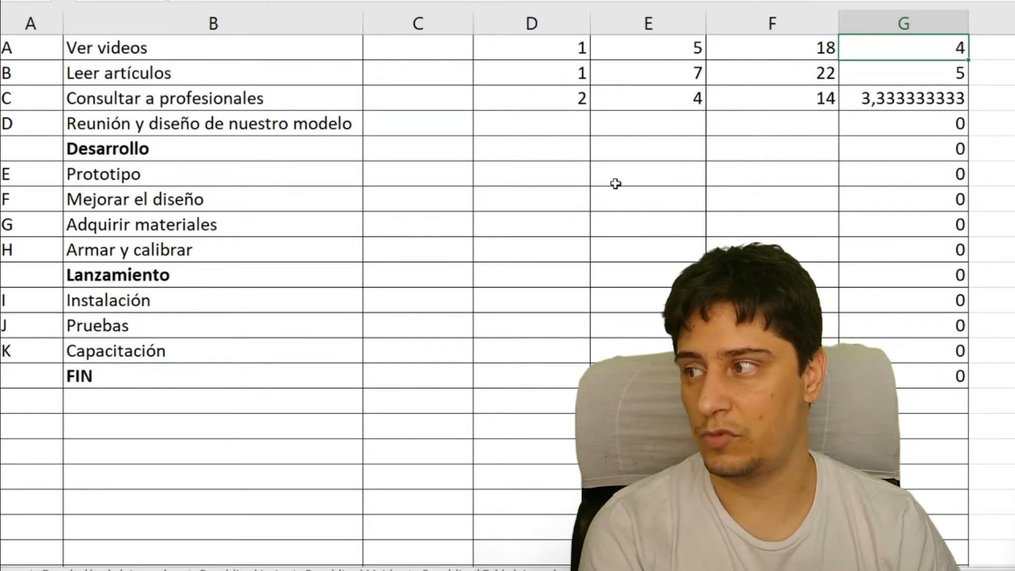
pyautogui.click(582, 176)
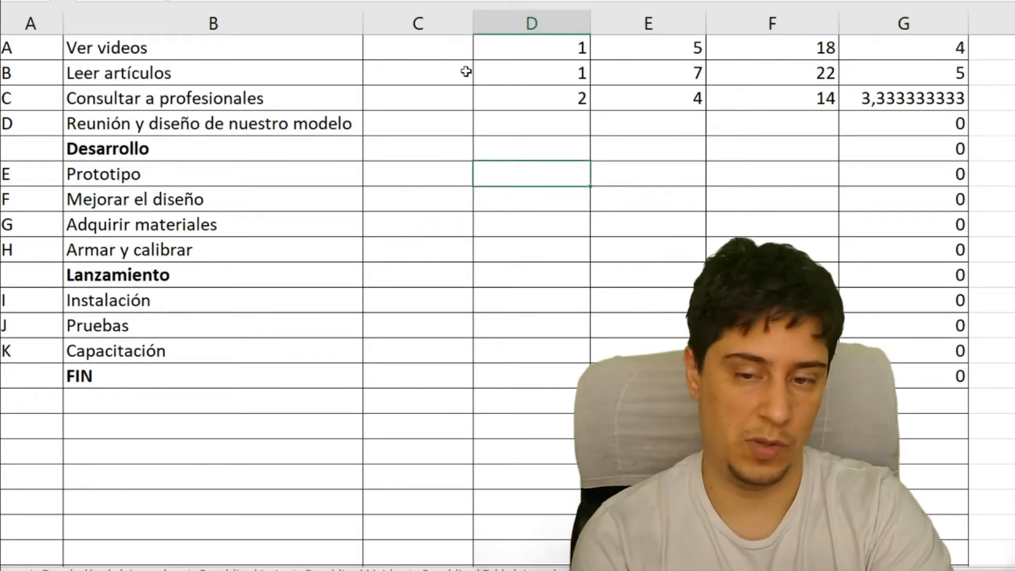
pyautogui.write('4')
pyautogui.press('Tab')
pyautogui.press('Tab')
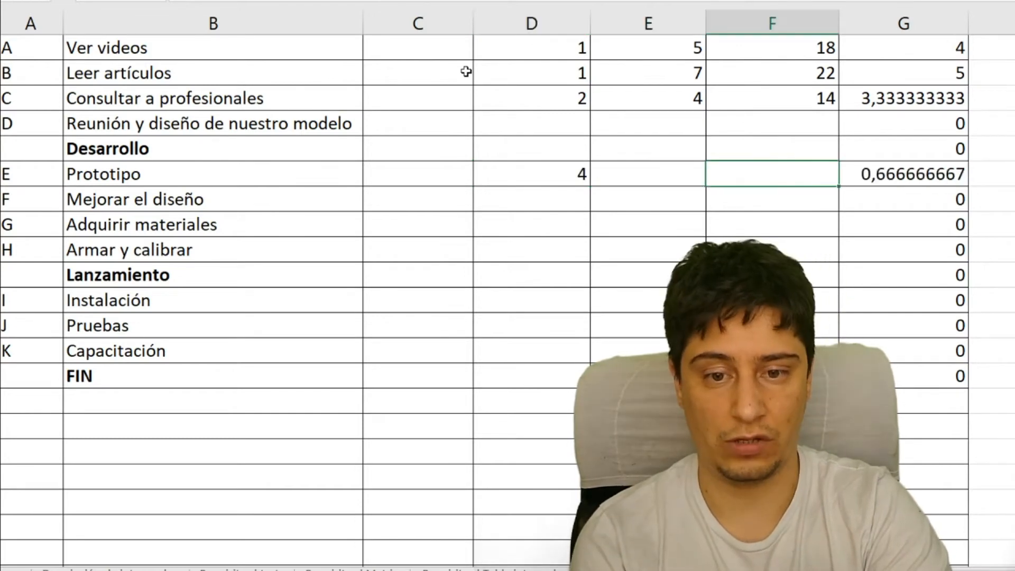
pyautogui.write('22')
pyautogui.hotkey('shift', 'Tab')
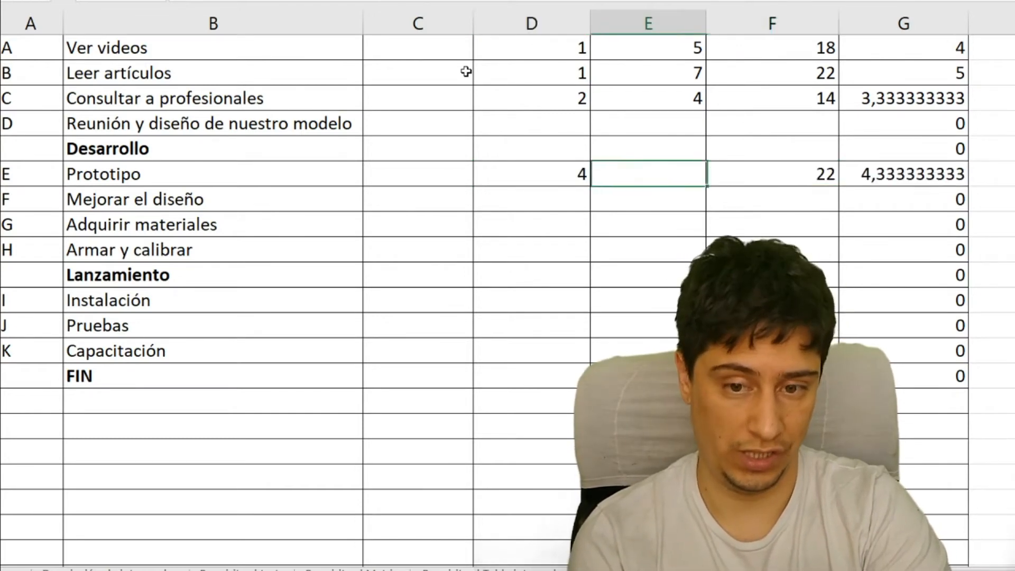
pyautogui.write('8')
pyautogui.press('Return')
# - Enter the times for task F, Mejorar el diseño: 2 optimistic, 6 medium and 10 pessimistic
pyautogui.press('Left')
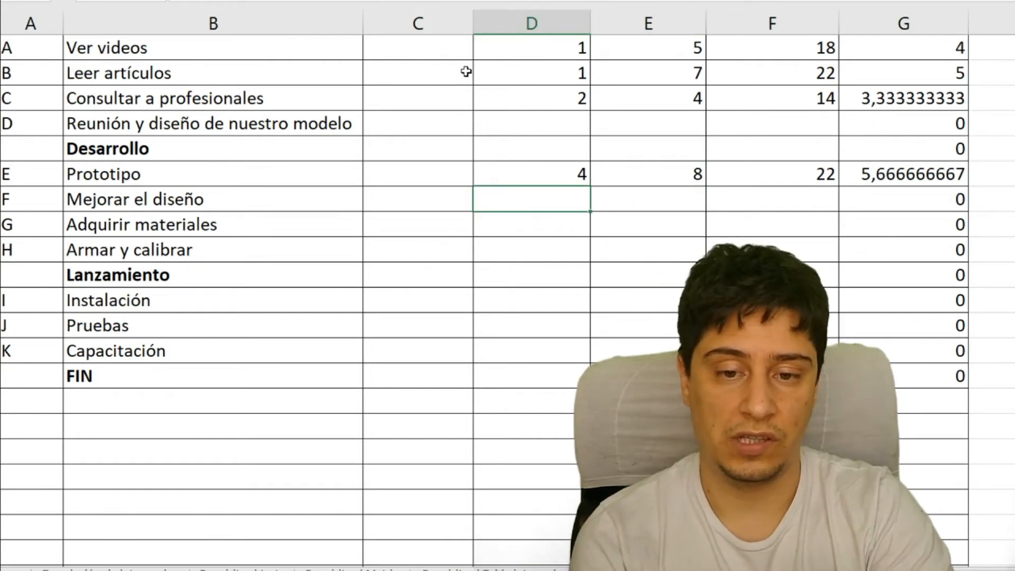
pyautogui.write('2')
pyautogui.press('Tab')
pyautogui.press('Tab')
pyautogui.hotkey('shift', 'Tab')
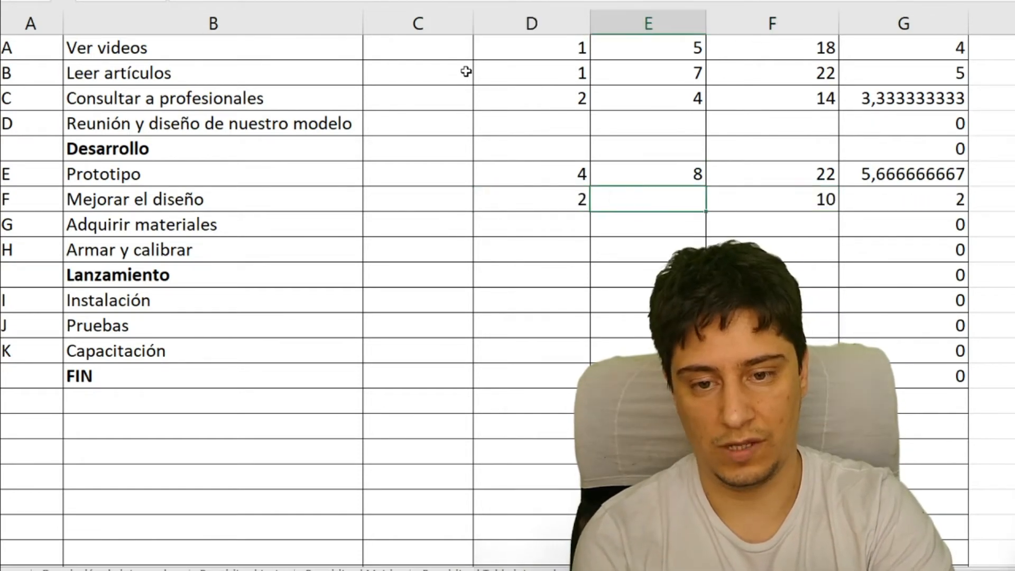
pyautogui.press('Return')
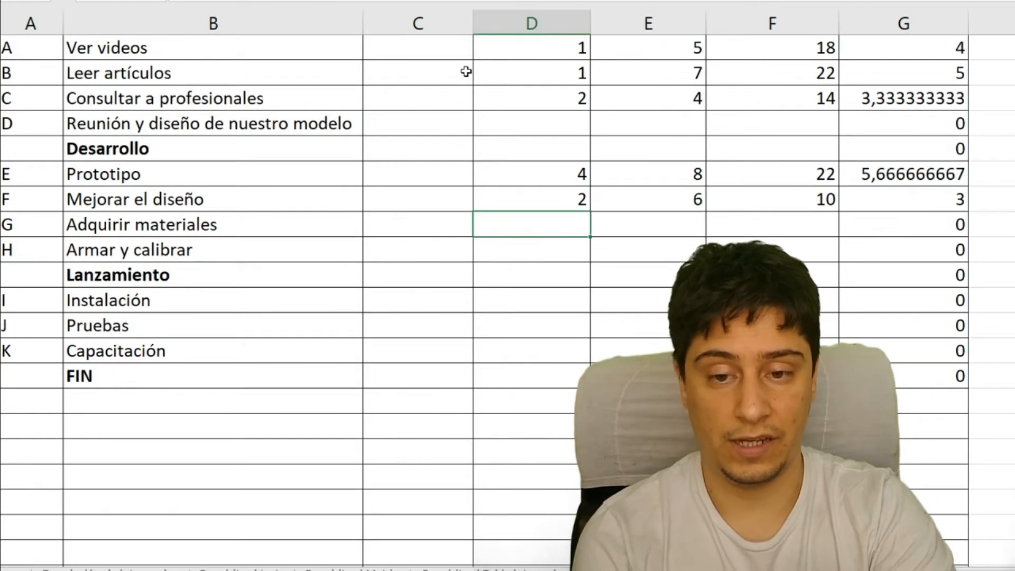
# - Enter the times for task G, Adquirir materiales: 4 optimistic, 16 medium and 36 pessimistic
pyautogui.write('4')
pyautogui.press('Tab')
pyautogui.press('Tab')
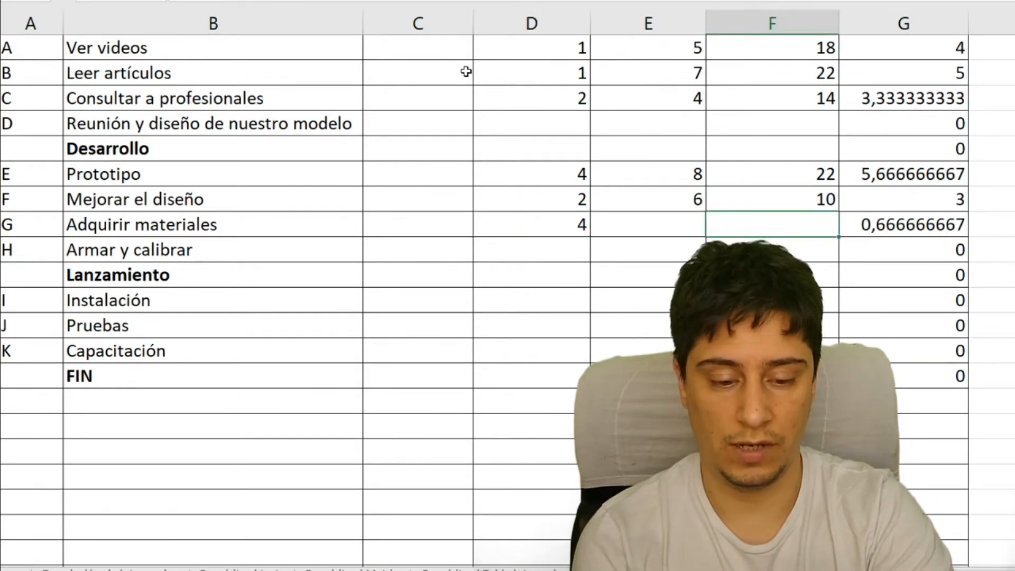
pyautogui.press('Up')
pyautogui.press('Left')
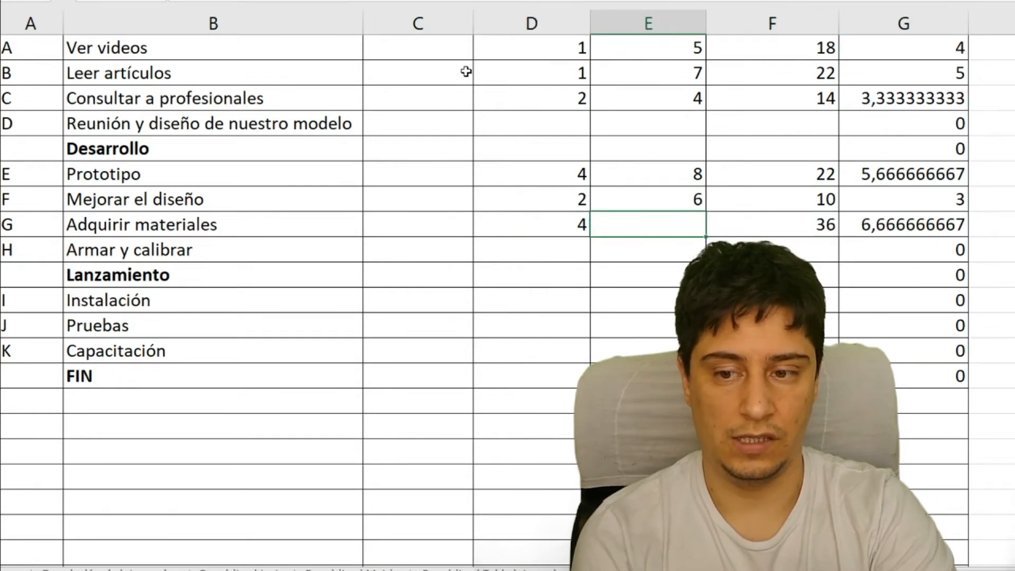
pyautogui.write('16')
pyautogui.press('Return')
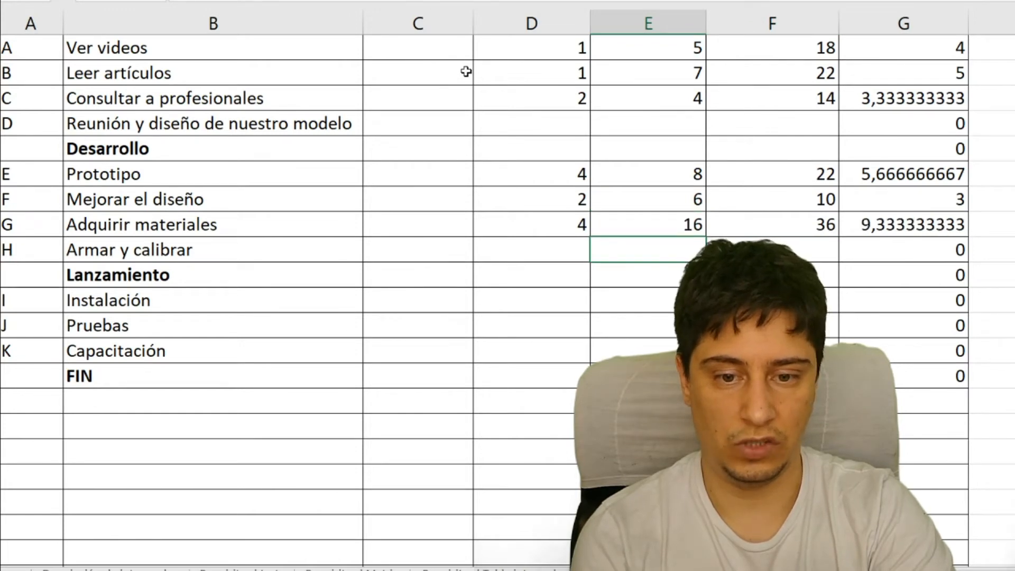
# - Enter the times for task H, Armar y calibrar: 20 optimistic, 40 medium and 120 pessimistic
pyautogui.press('Left')
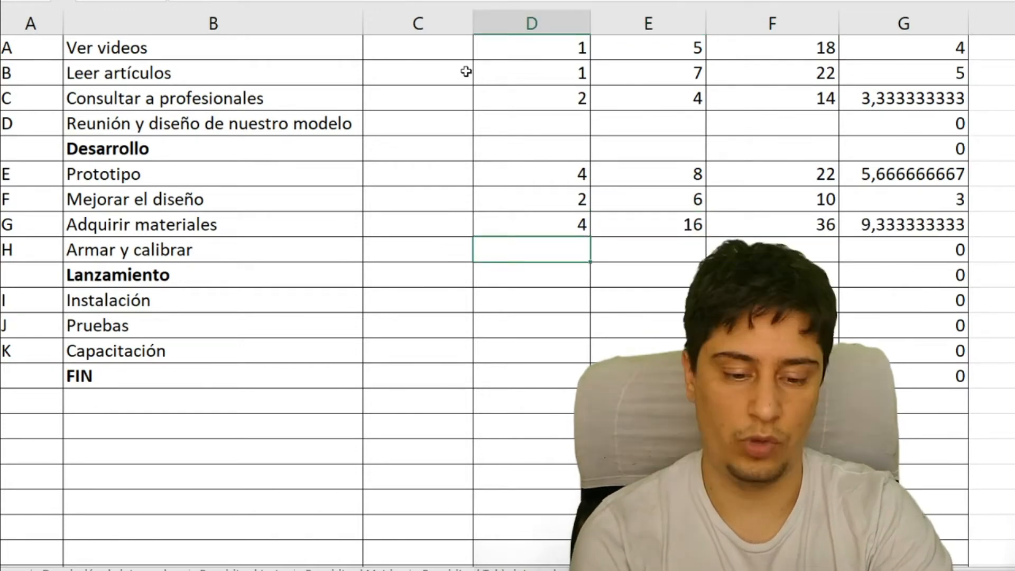
pyautogui.write('20')
pyautogui.press('Right')
pyautogui.press('Right')
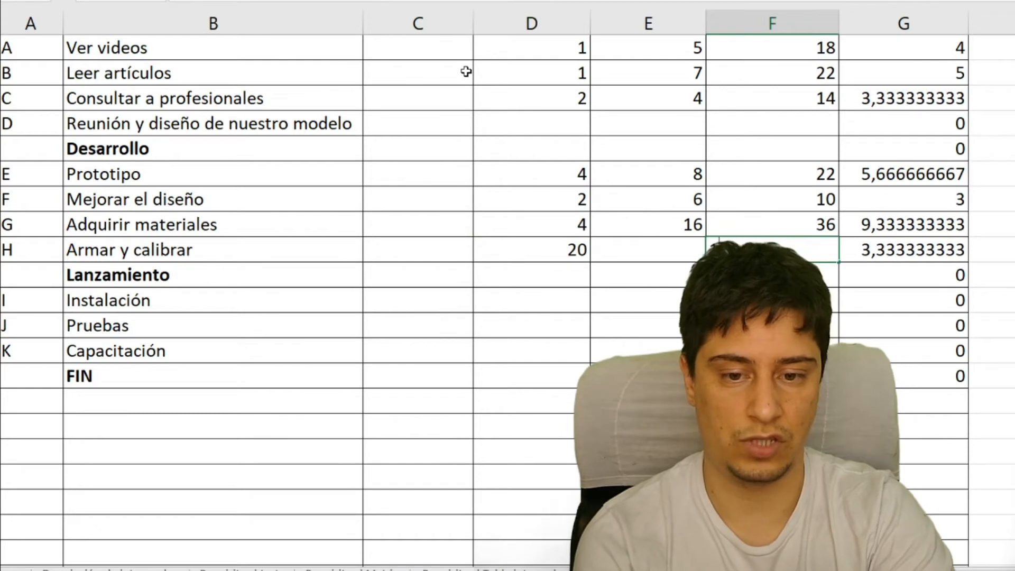
pyautogui.write('120')
pyautogui.press('Left')
pyautogui.write('40')
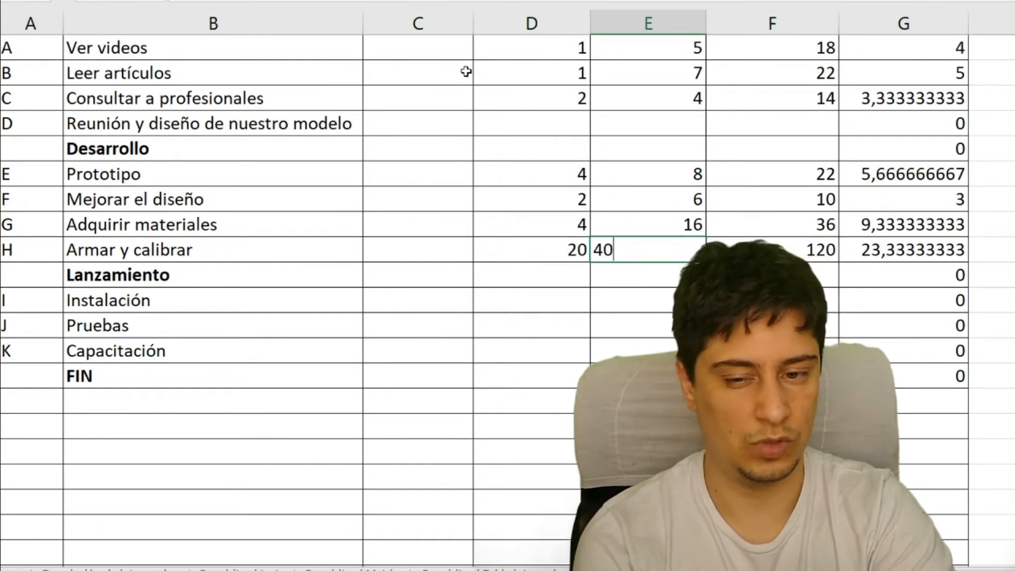
pyautogui.press('Down')
pyautogui.press('Down')
# - Enter the times for task I, Instalación: 20 optimistic, 45 medium and 130 pessimistic
pyautogui.press('Left')
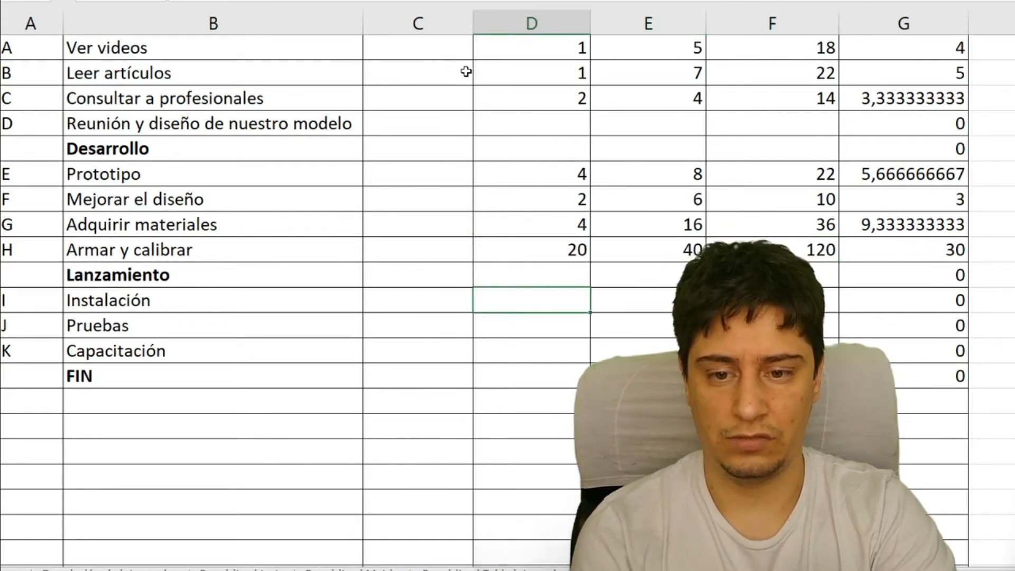
pyautogui.write('20')
pyautogui.press('Right')
pyautogui.press('Right')
pyautogui.press('Left')
pyautogui.write('45')
pyautogui.press('Right')
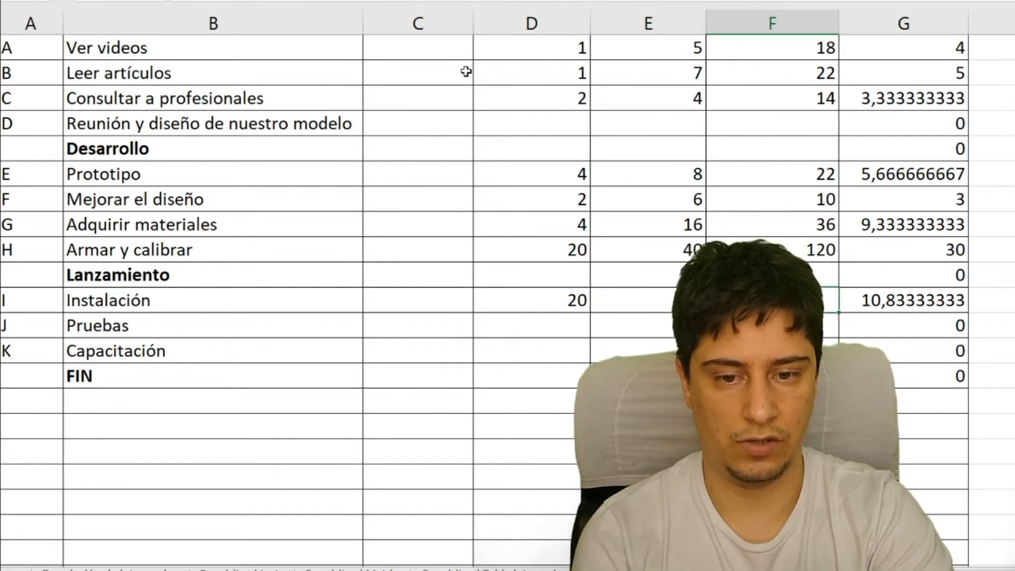
pyautogui.write('130')
pyautogui.press('Down')
# - Enter the times for task J, Pruebas: 2 optimistic, 6 medium and 18 pessimistic
pyautogui.press('Left')
pyautogui.press('Left')
pyautogui.write('2')
pyautogui.press('Right')
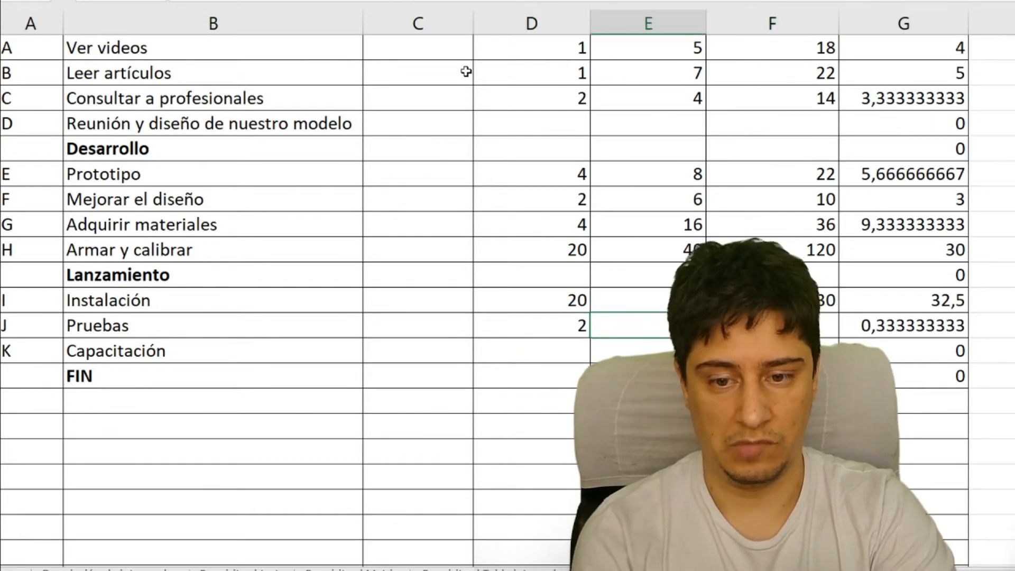
pyautogui.press('Right')
pyautogui.write('18')
pyautogui.press('Left')
pyautogui.press('Left')
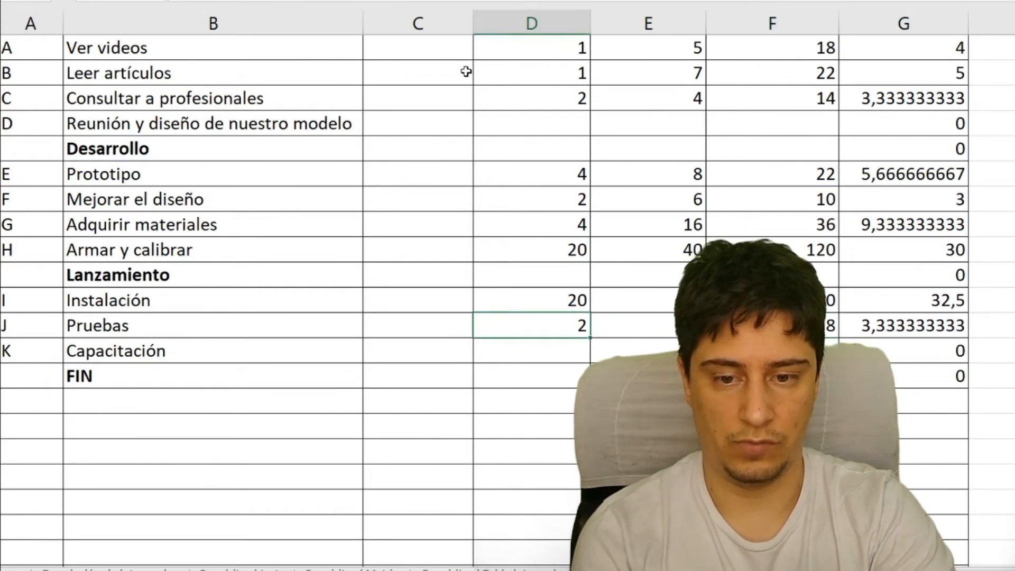
pyautogui.press('Right')
pyautogui.write('6')
pyautogui.press('Return')
# - Enter the times for task K, Capacitación: 5 optimistic, 20 medium and 45 pessimistic
pyautogui.scroll(-3, 465, 71)
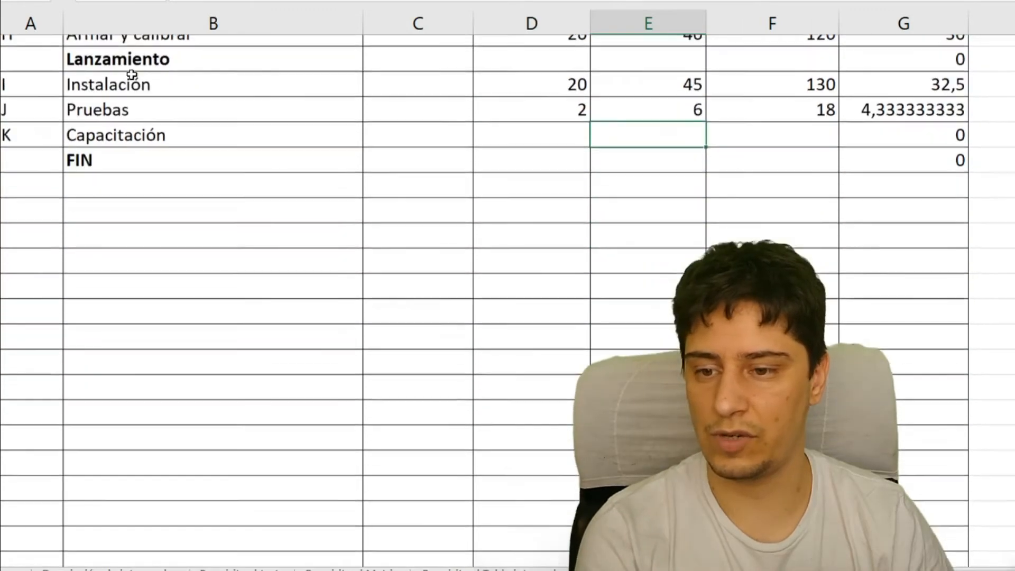
pyautogui.write('20')
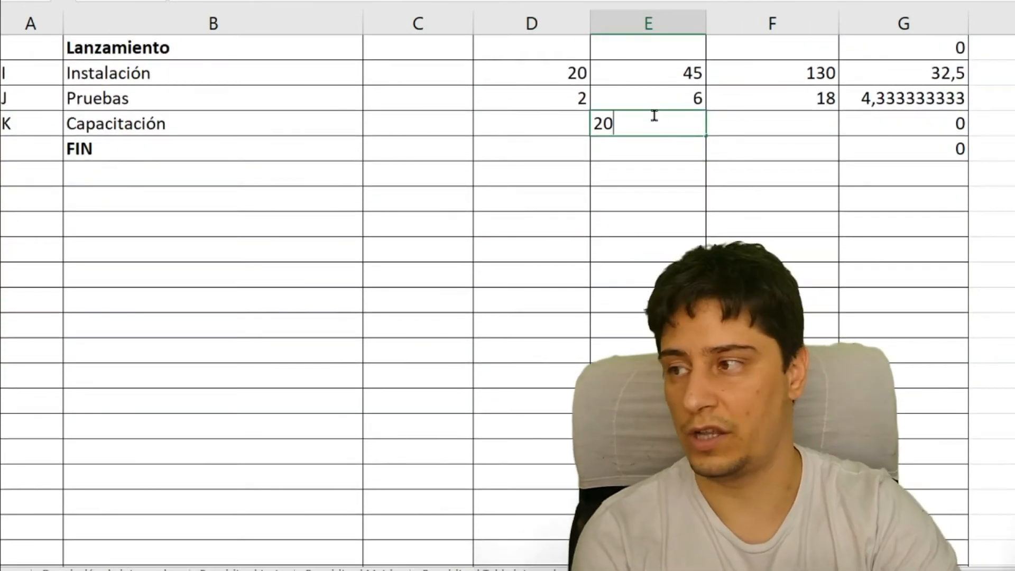
pyautogui.press('Return')
pyautogui.press('Up')
pyautogui.press('Left')
pyautogui.write('5')
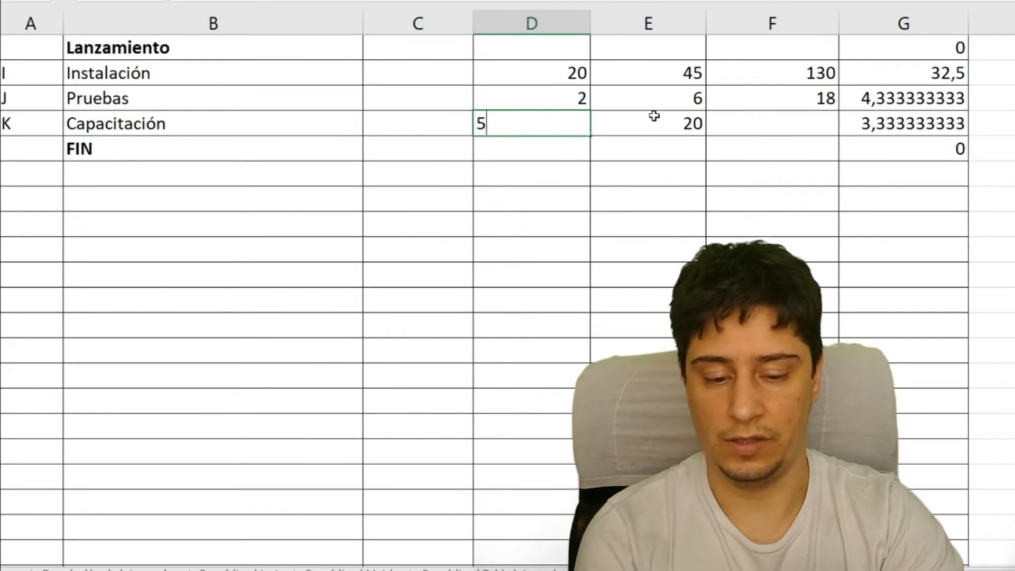
pyautogui.press('Right')
pyautogui.press('Right')
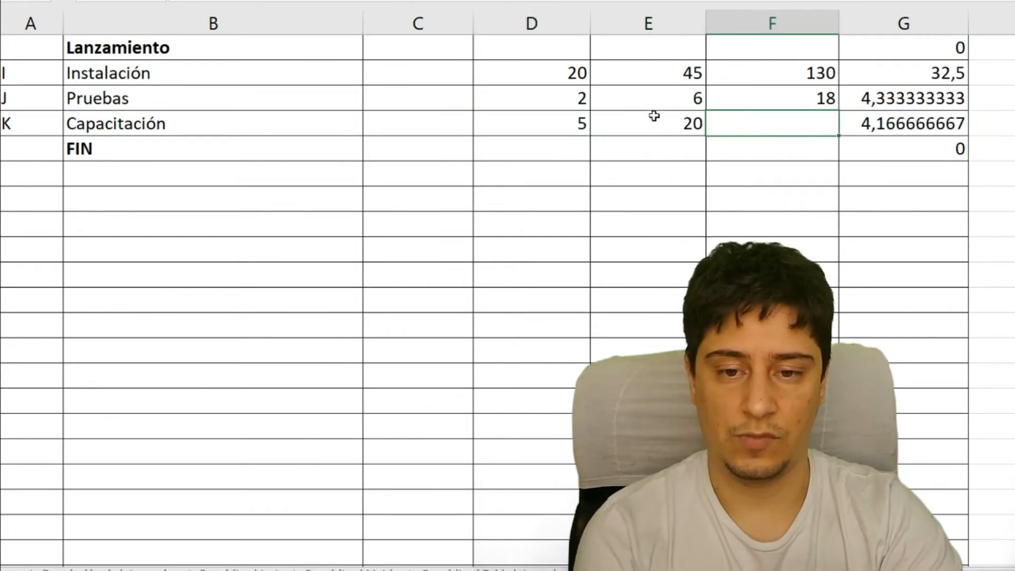
pyautogui.write('45')
pyautogui.press('Return')
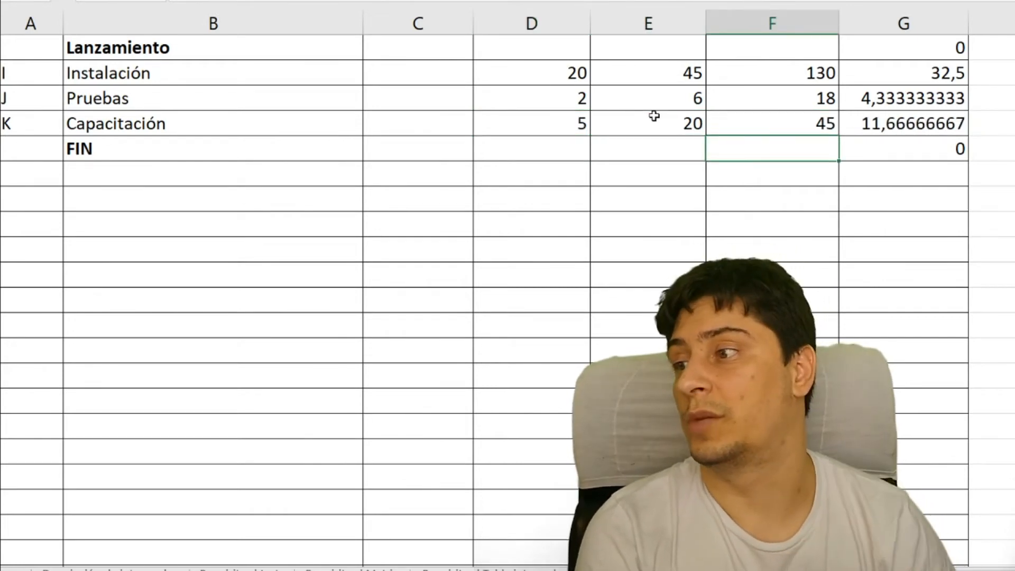
# - Examine the times in the heading rows INICIO, Investigación / Diseño, Desarrollo and Lanzamiento
pyautogui.scroll(4, 654, 115)
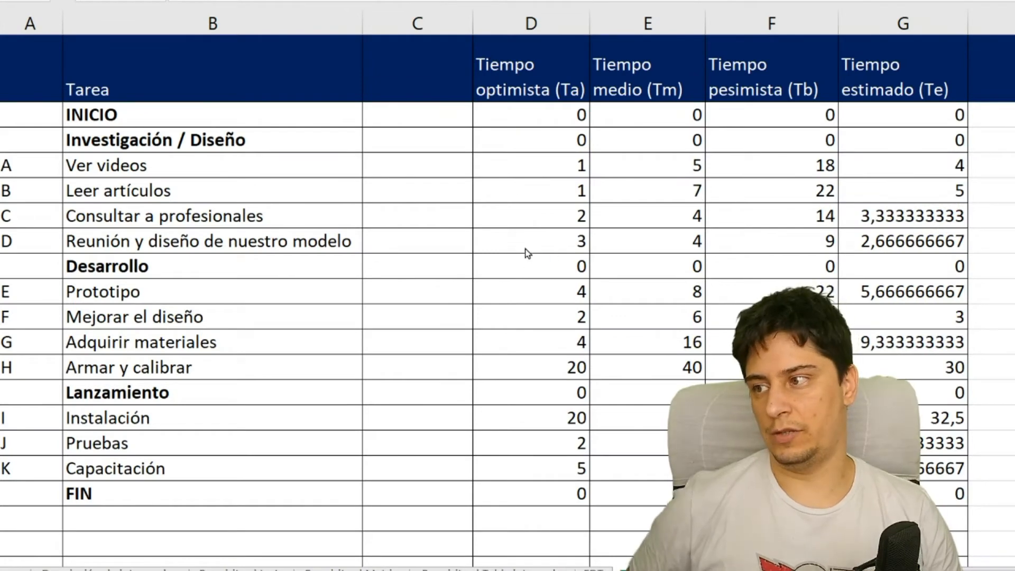
pyautogui.click(447, 143)
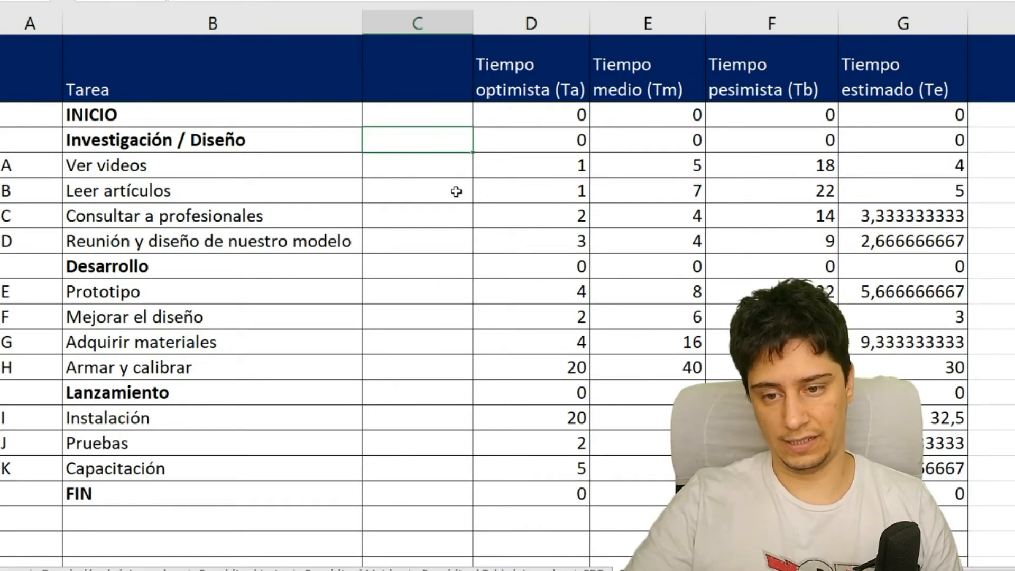
pyautogui.scroll(-1, 457, 193)
pyautogui.moveTo(454, 97); pyautogui.dragTo(603, 114)
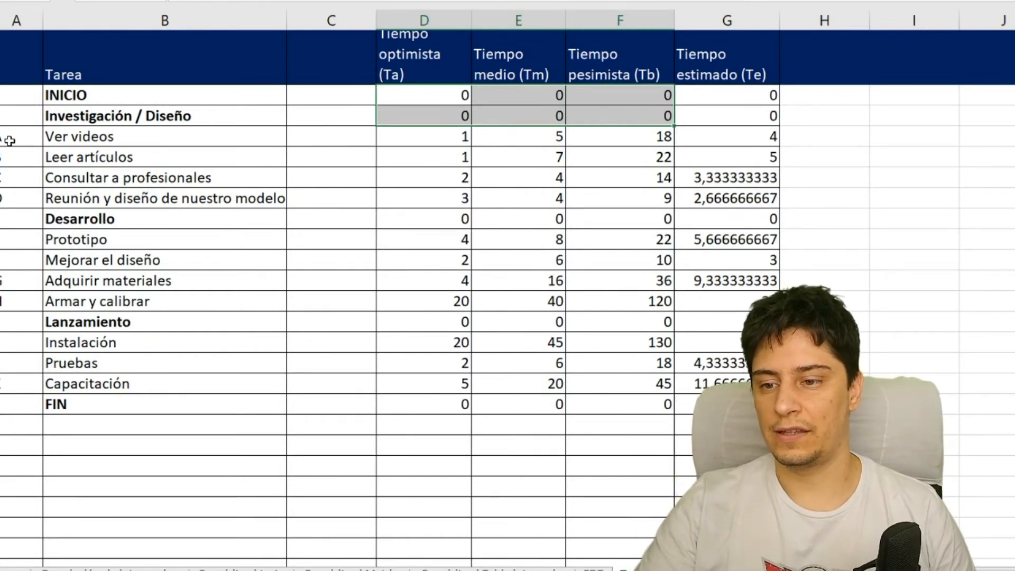
pyautogui.click(0, 116)
pyautogui.click(0, 218)
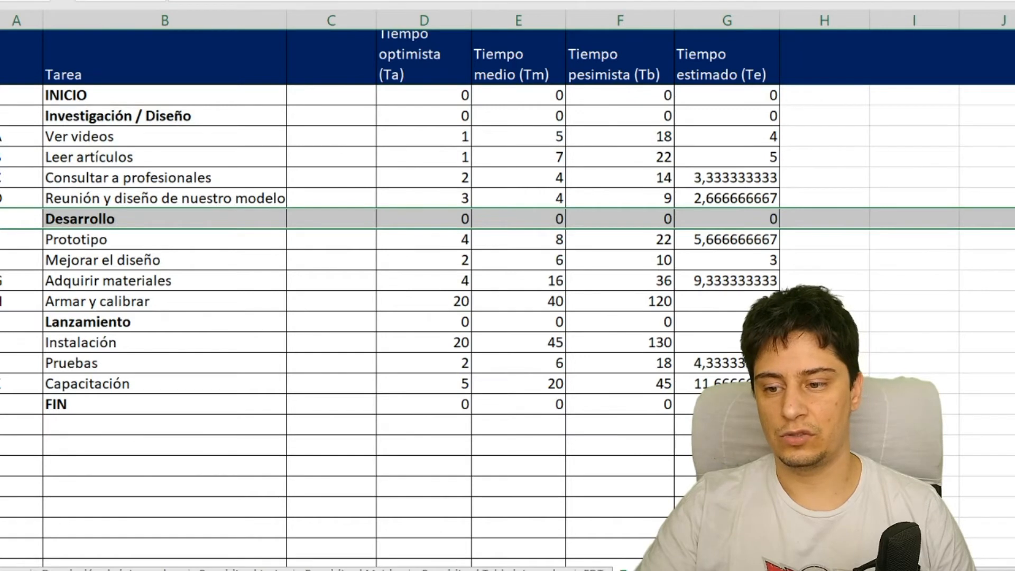
pyautogui.click(0, 321)
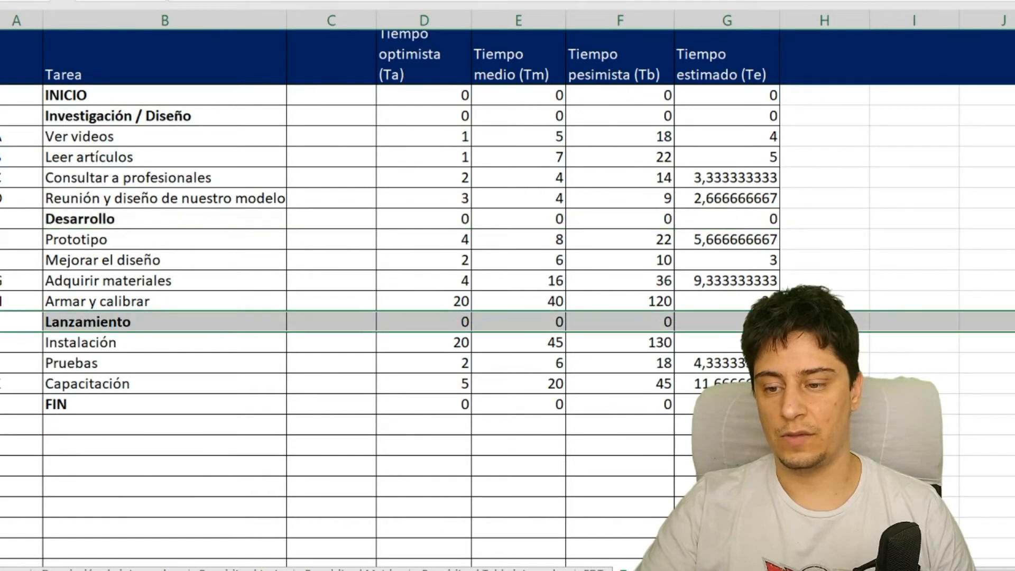
pyautogui.click(169, 147)
pyautogui.moveTo(475, 220); pyautogui.dragTo(566, 230)
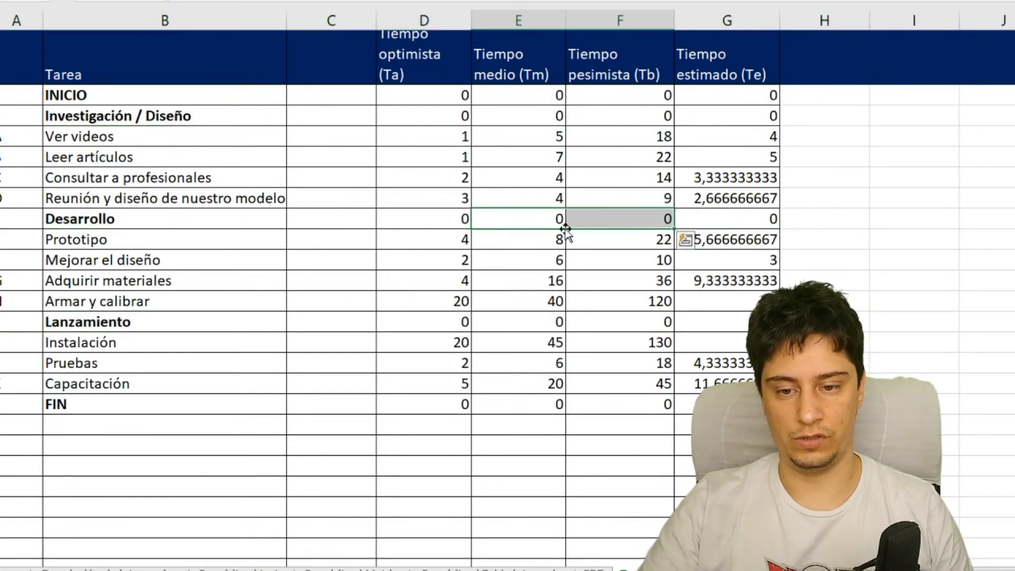
pyautogui.moveTo(428, 315); pyautogui.dragTo(621, 315)
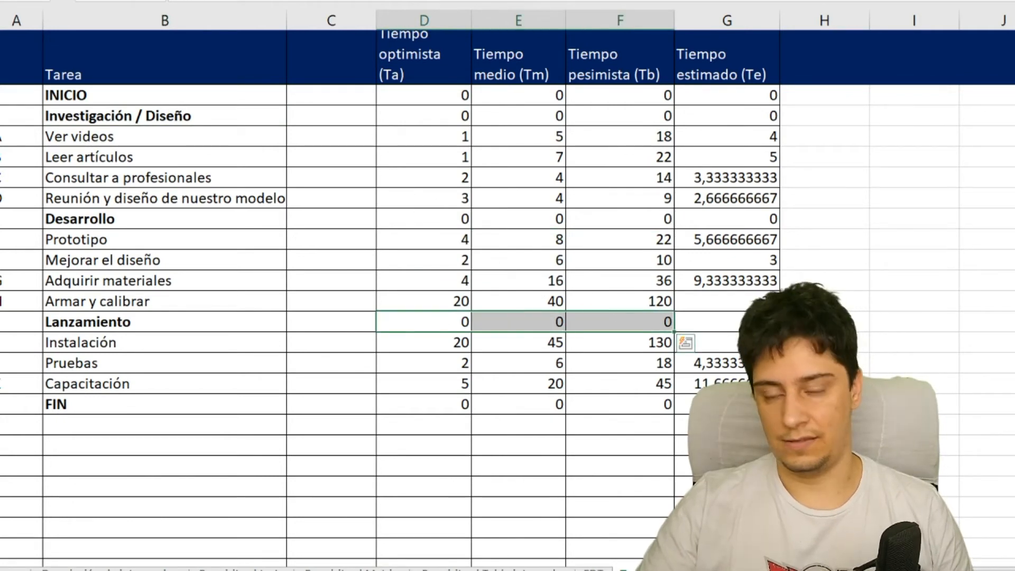
# - Title the empty column between Tarea and Tiempo optimista "Dependencias"
pyautogui.click(338, 123)
pyautogui.press('Up')
pyautogui.press('Up')
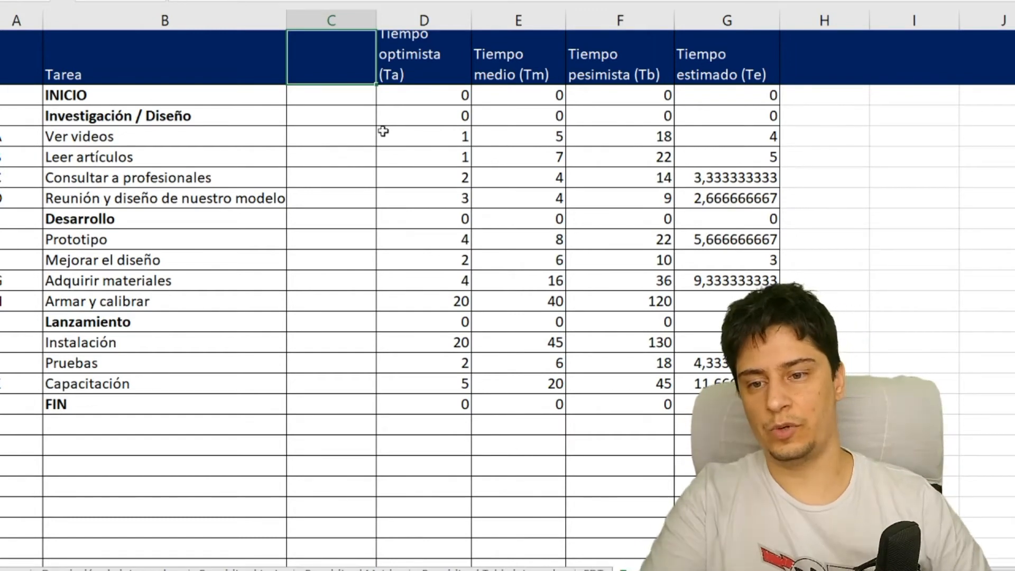
pyautogui.write('Dependencias')
pyautogui.press('Return')
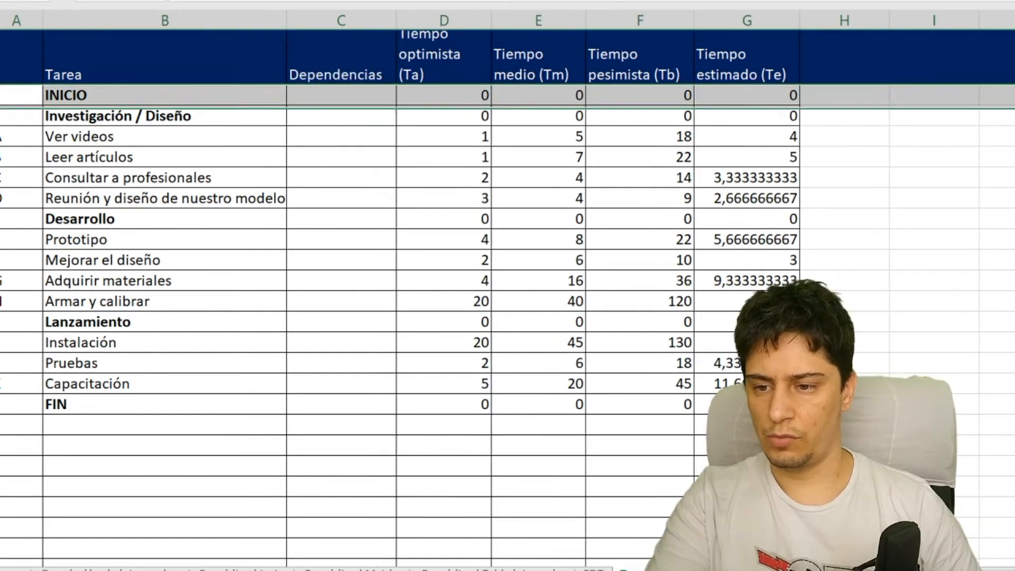
# - Hide the heading rows INICIO, Investigación / Diseño, Desarrollo, Lanzamiento and FIN so only the lettered tasks are listed
pyautogui.keyDown('ctrl'); pyautogui.click(2, 219); pyautogui.keyUp('ctrl')
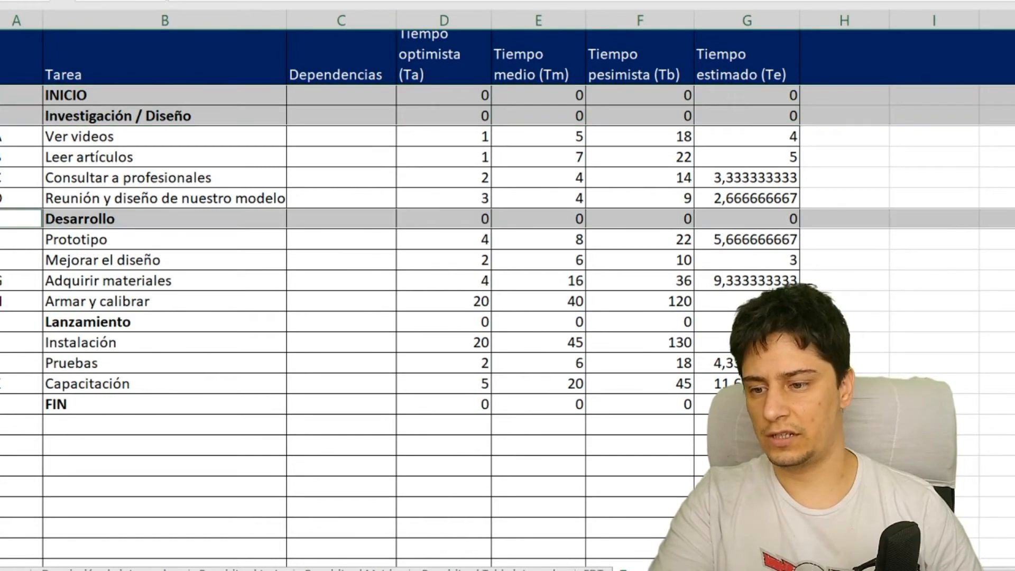
pyautogui.keyDown('ctrl'); pyautogui.click(1, 322); pyautogui.keyUp('ctrl')
pyautogui.keyDown('ctrl'); pyautogui.click(1, 404); pyautogui.keyUp('ctrl')
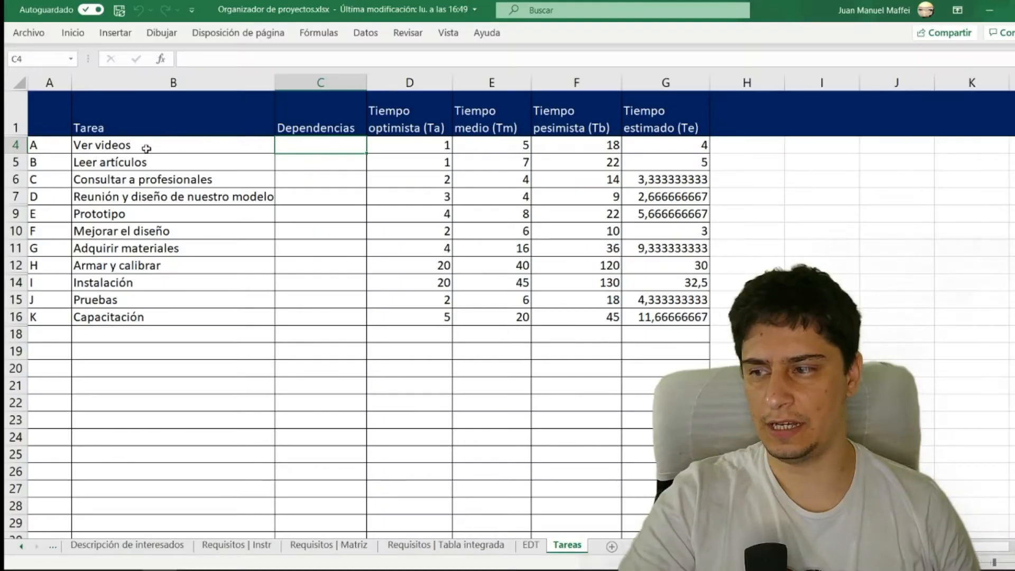
# - Leave tasks A, B and C without dependencies and enter A,B,C as the dependencies of task D, Reunión y diseño de nuestro modelo
pyautogui.click(149, 148)
pyautogui.click(162, 166)
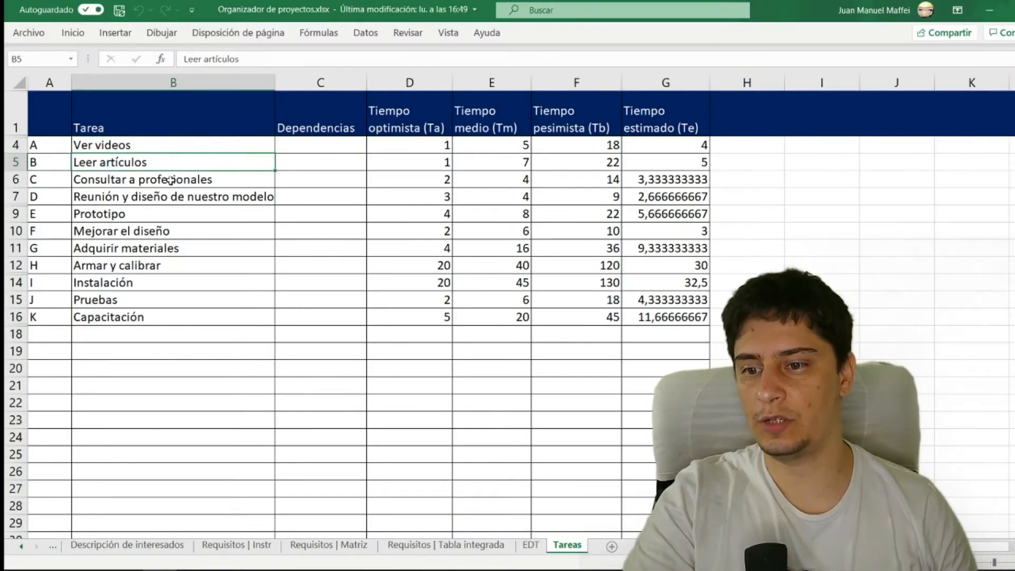
pyautogui.click(170, 180)
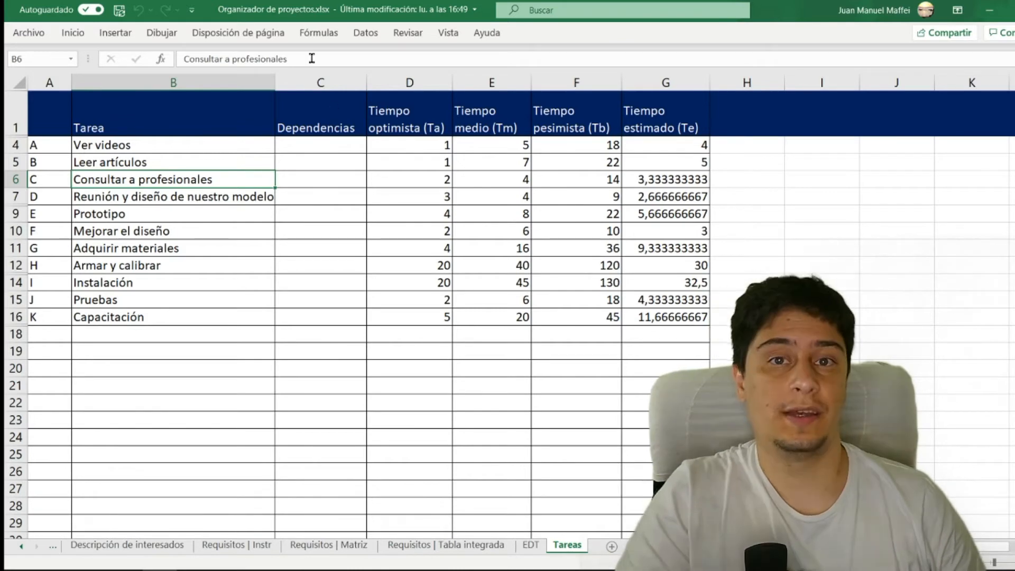
pyautogui.moveTo(283, 184); pyautogui.dragTo(285, 145)
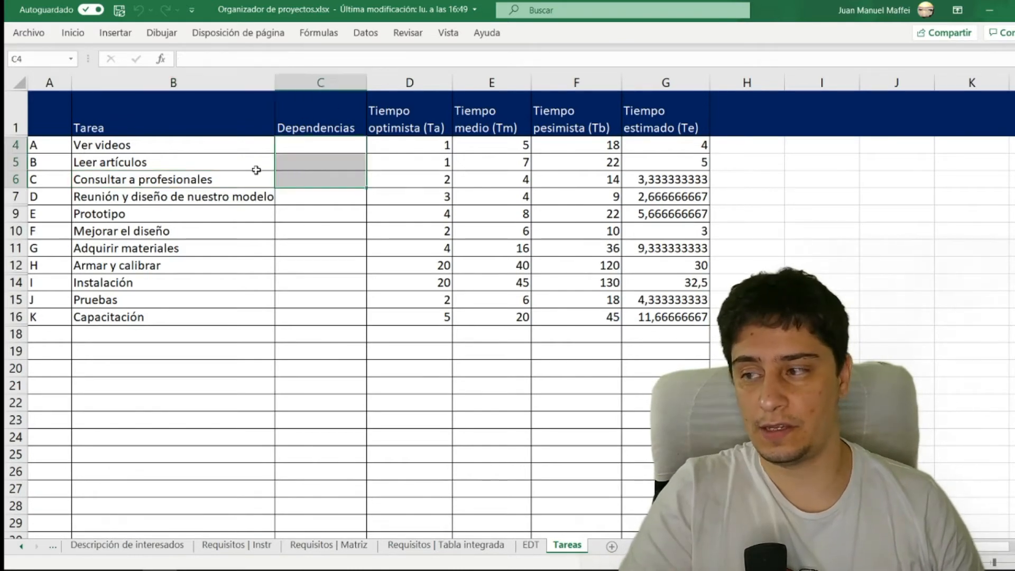
pyautogui.click(164, 197)
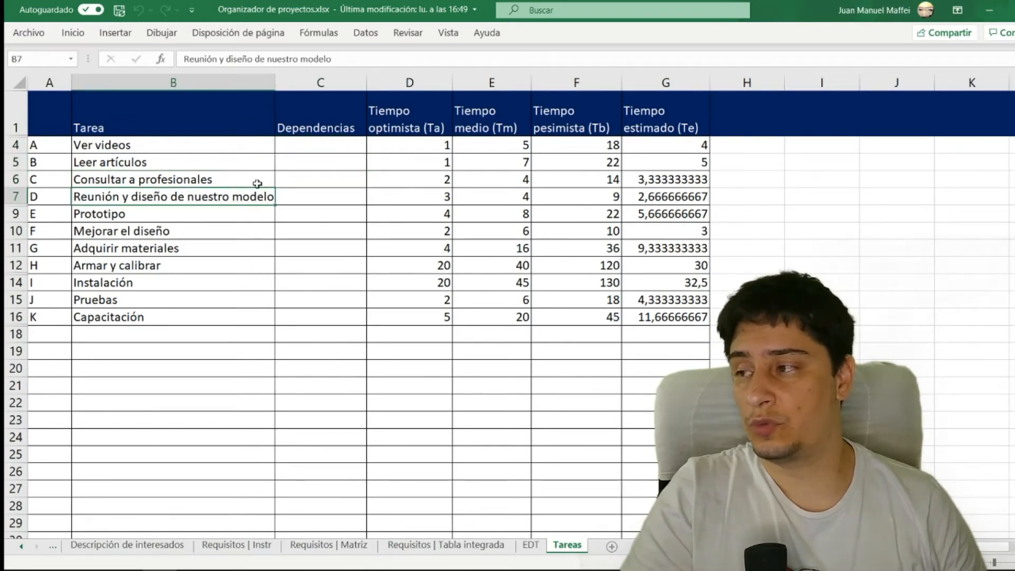
pyautogui.click(298, 196)
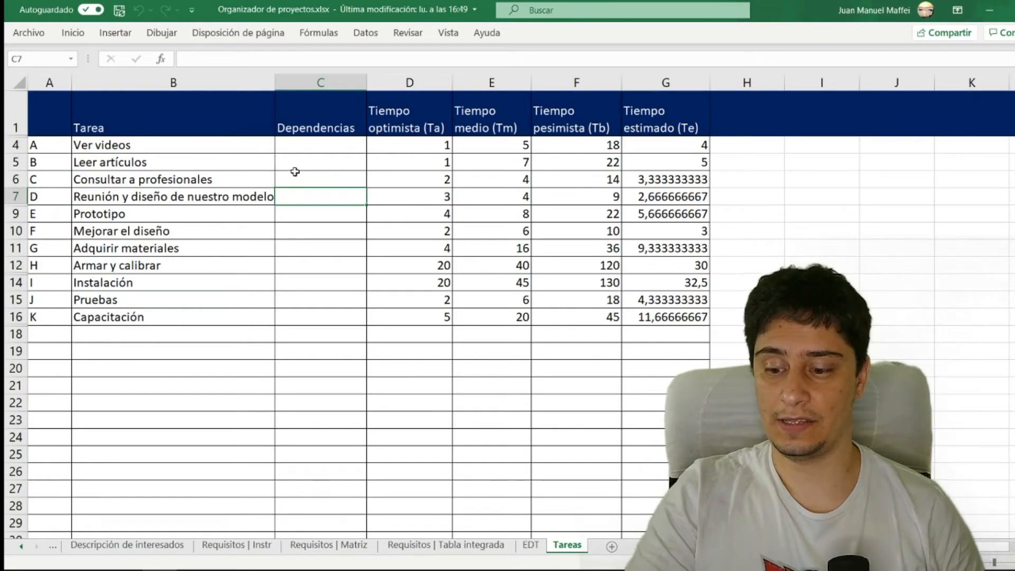
pyautogui.write('A,B,C')
pyautogui.press('Return')
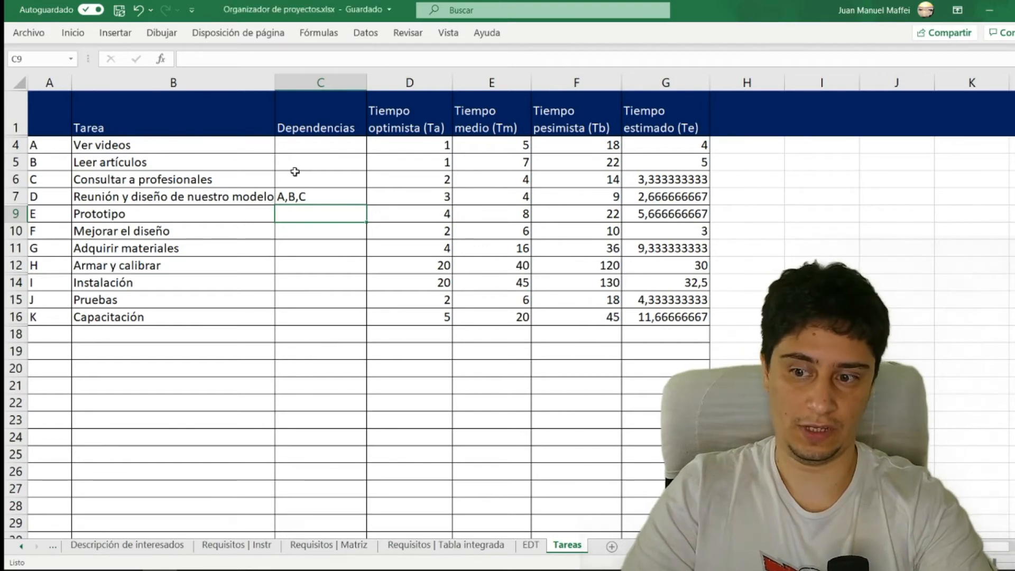
# - Enter D as the dependency of task E, Prototipo, and E as the dependency of task F, Mejorar el diseño
pyautogui.moveTo(55, 217); pyautogui.dragTo(142, 217)
pyautogui.click(163, 201)
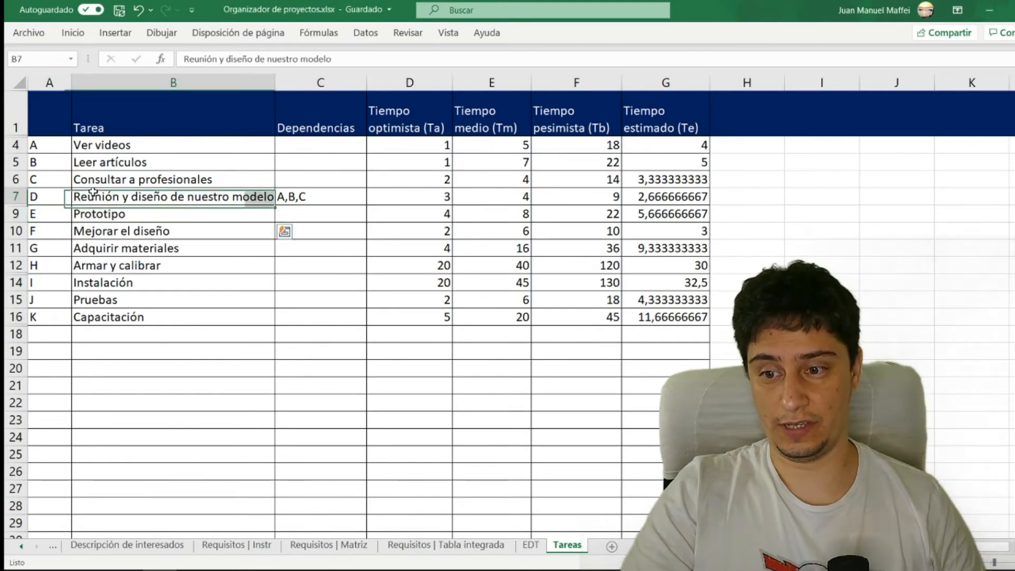
pyautogui.click(304, 216)
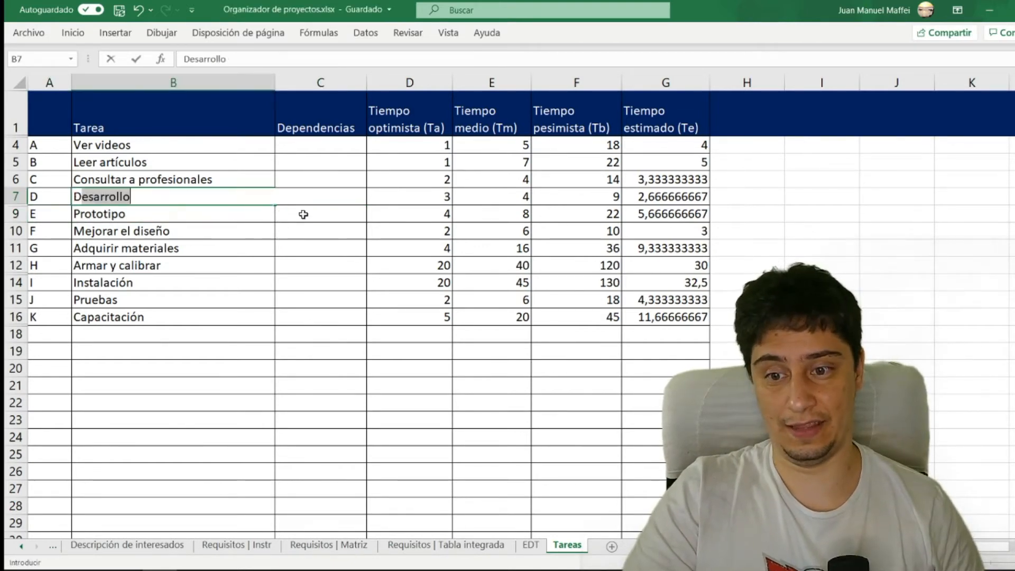
pyautogui.write('D')
pyautogui.click(232, 226)
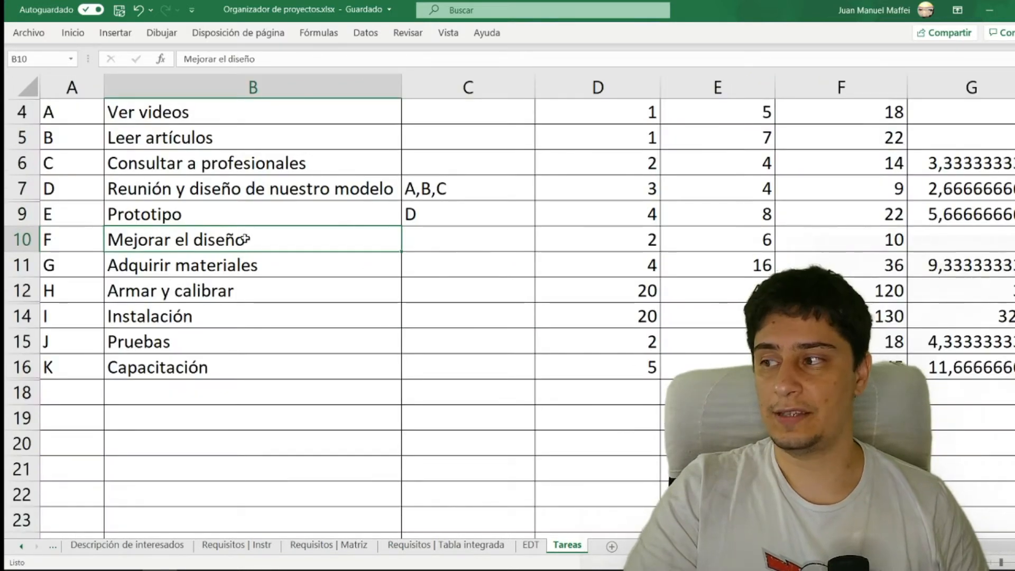
pyautogui.click(441, 238)
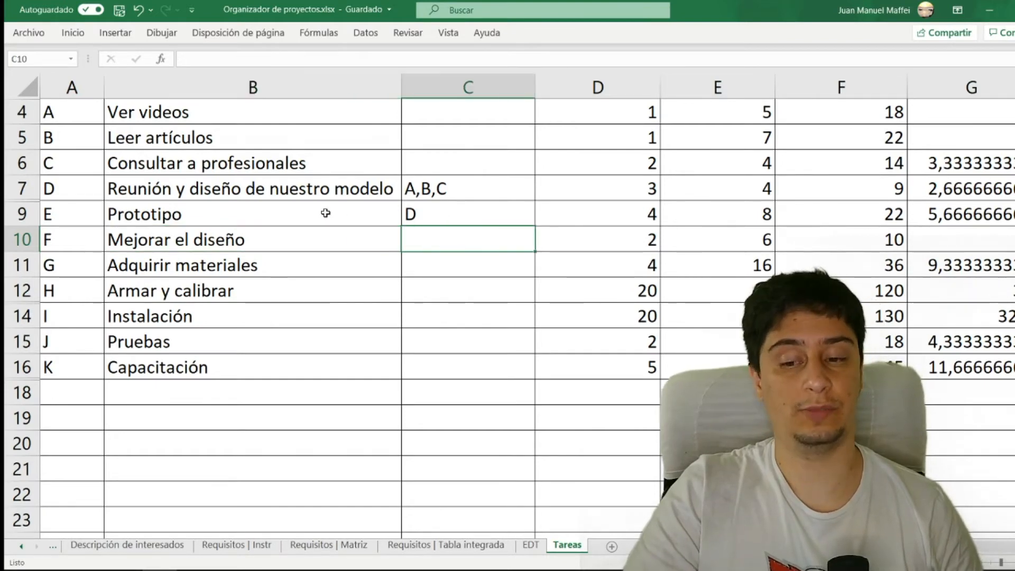
pyautogui.write('E')
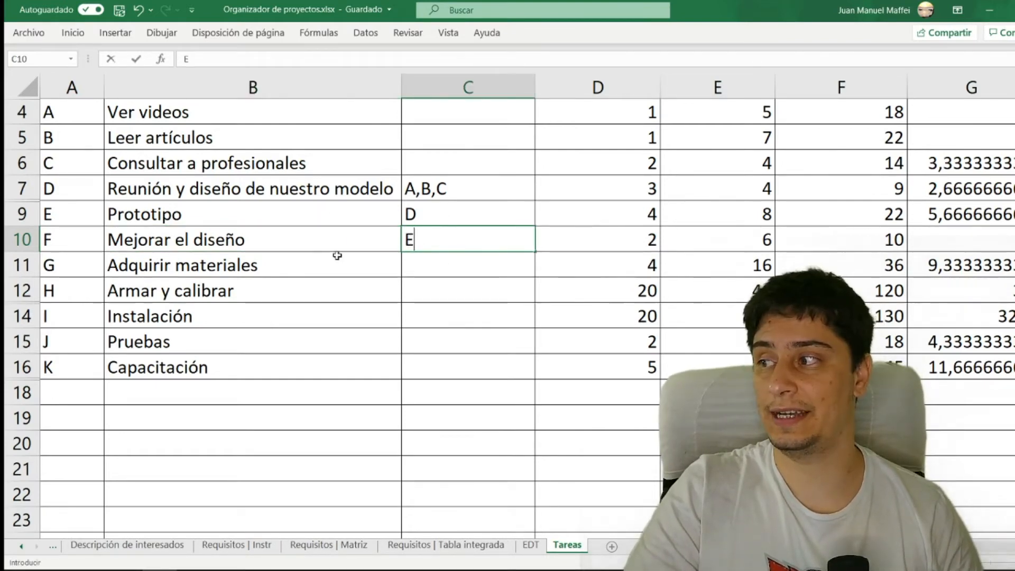
# - Enter F as the dependency of task G, Adquirir materiales
pyautogui.click(334, 258)
pyautogui.scroll(1, 315, 267)
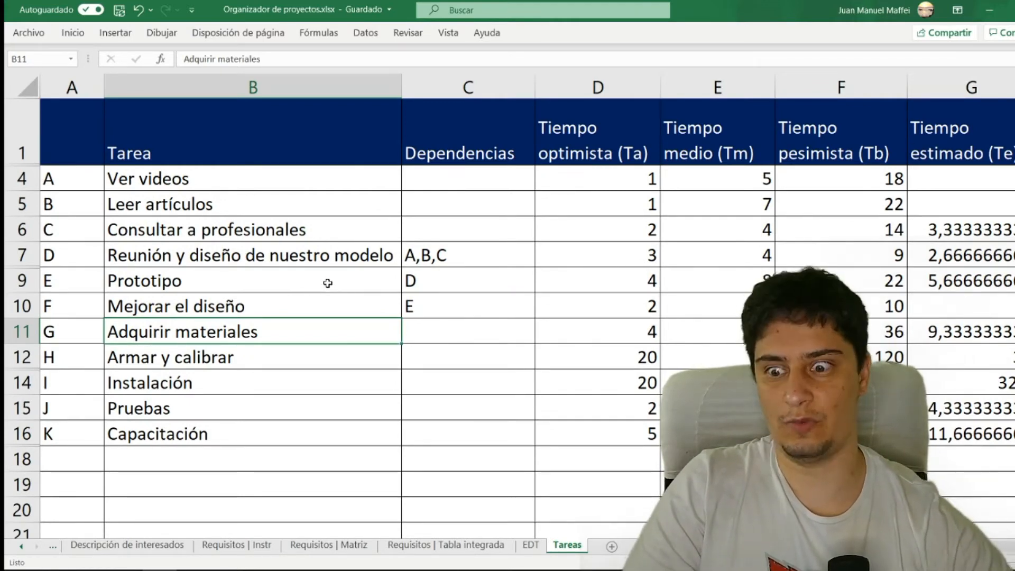
pyautogui.click(454, 333)
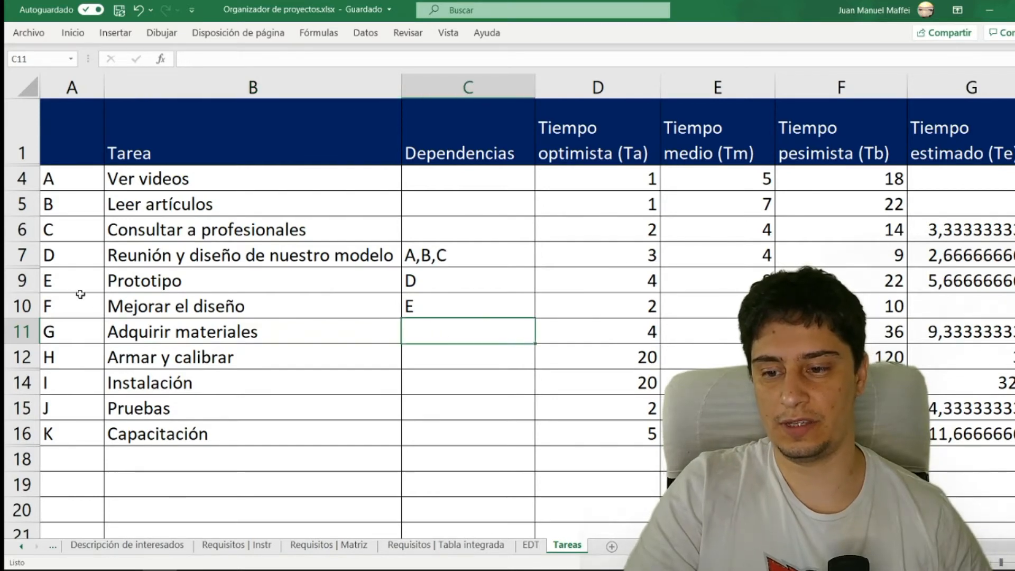
pyautogui.moveTo(80, 294); pyautogui.dragTo(404, 299)
pyautogui.click(415, 324)
pyautogui.write('F')
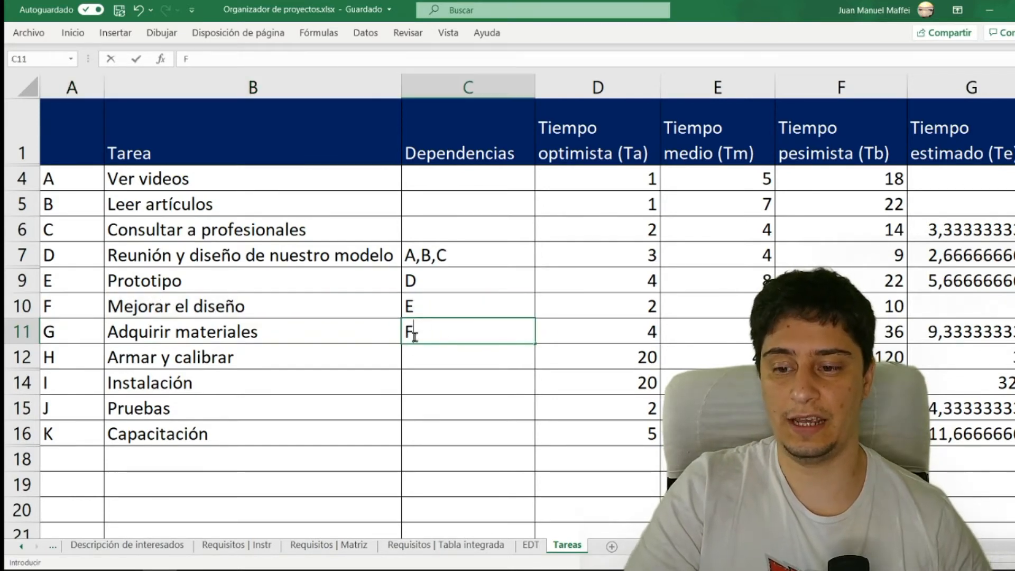
# - Enter G as the dependency of task H, Armar y calibrar, and H as the dependency of task I, Instalación
pyautogui.moveTo(68, 357); pyautogui.dragTo(444, 351)
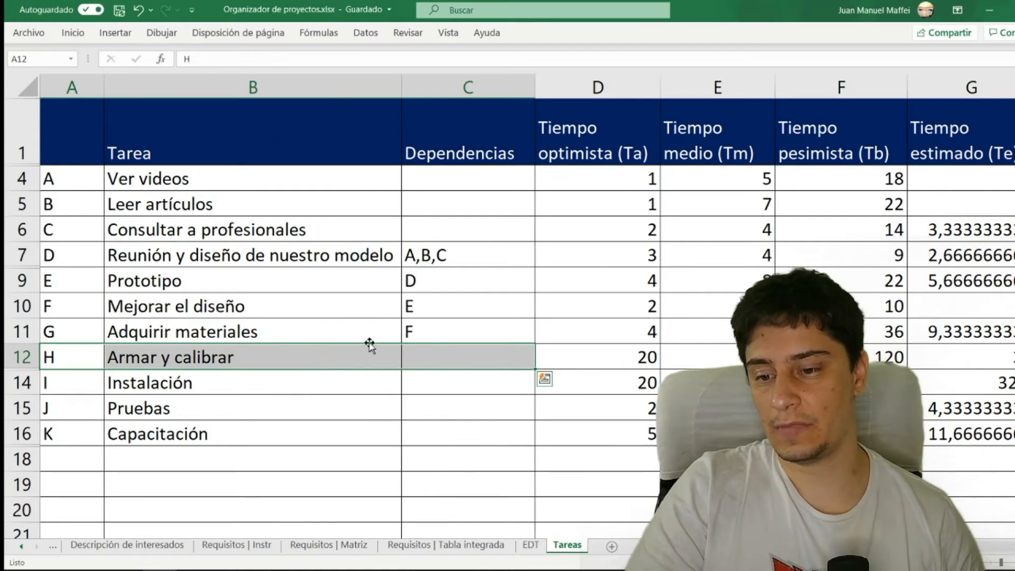
pyautogui.click(454, 355)
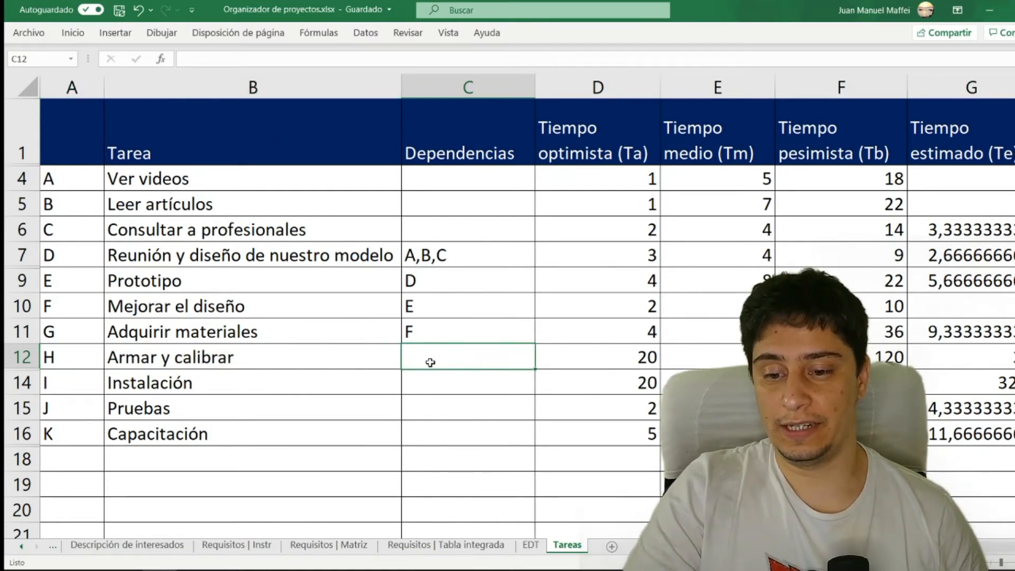
pyautogui.write('G')
pyautogui.moveTo(68, 382); pyautogui.dragTo(442, 377)
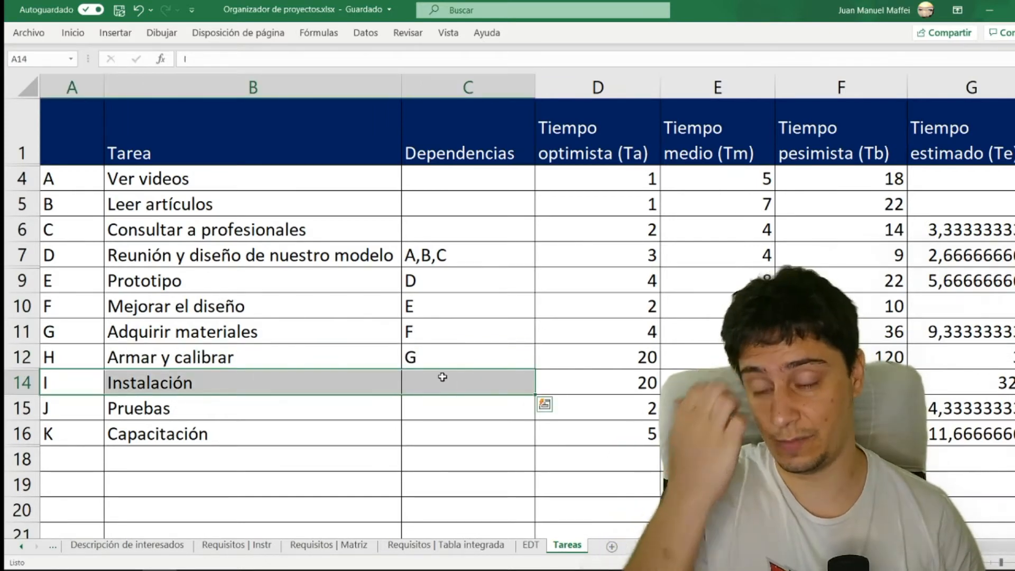
pyautogui.click(467, 379)
pyautogui.write('H')
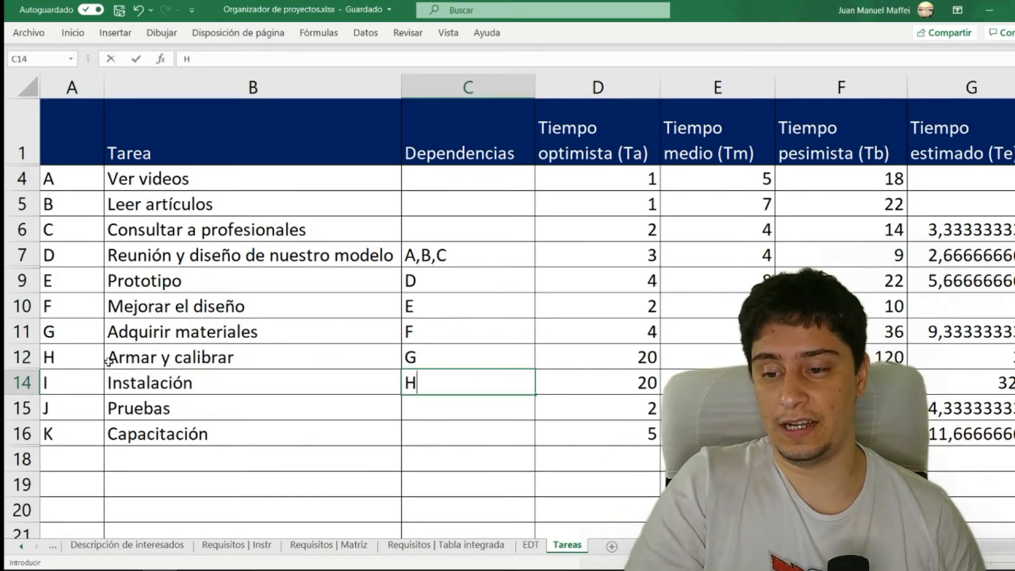
# - Enter I as the dependency of task J, Pruebas
pyautogui.moveTo(90, 356); pyautogui.dragTo(216, 356)
pyautogui.moveTo(79, 404); pyautogui.dragTo(465, 402)
pyautogui.click(481, 402)
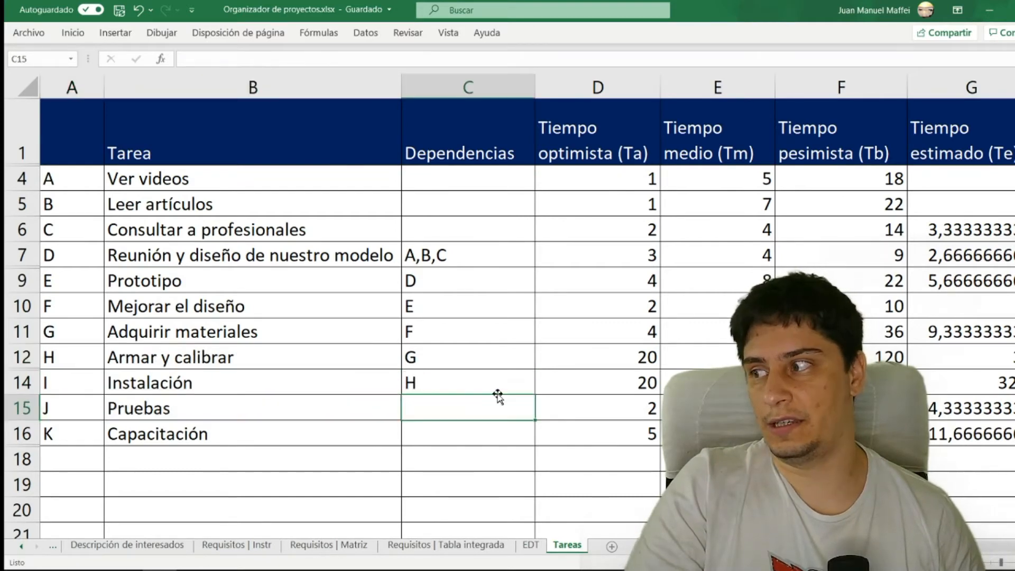
pyautogui.write('I')
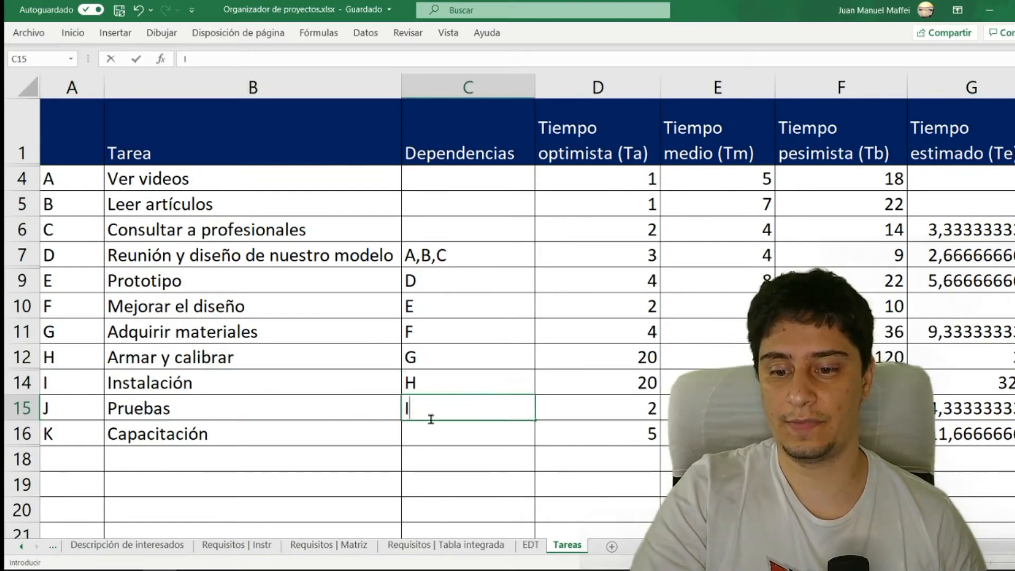
# - Compare the Prototipo and Mejorar el diseño rows and enter F as the dependency of task K, Capacitación
pyautogui.moveTo(58, 433); pyautogui.dragTo(431, 426)
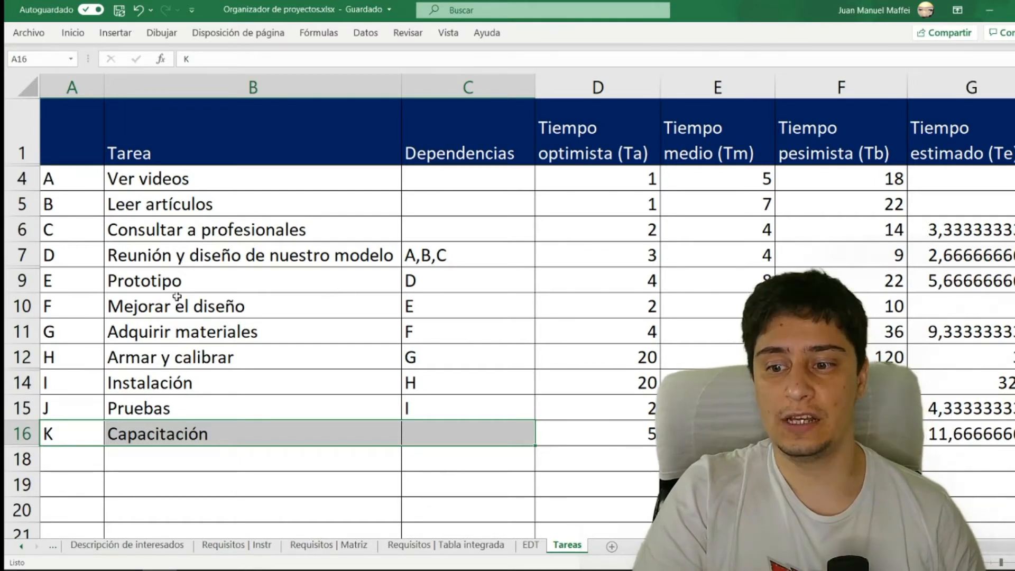
pyautogui.moveTo(100, 311); pyautogui.dragTo(444, 311)
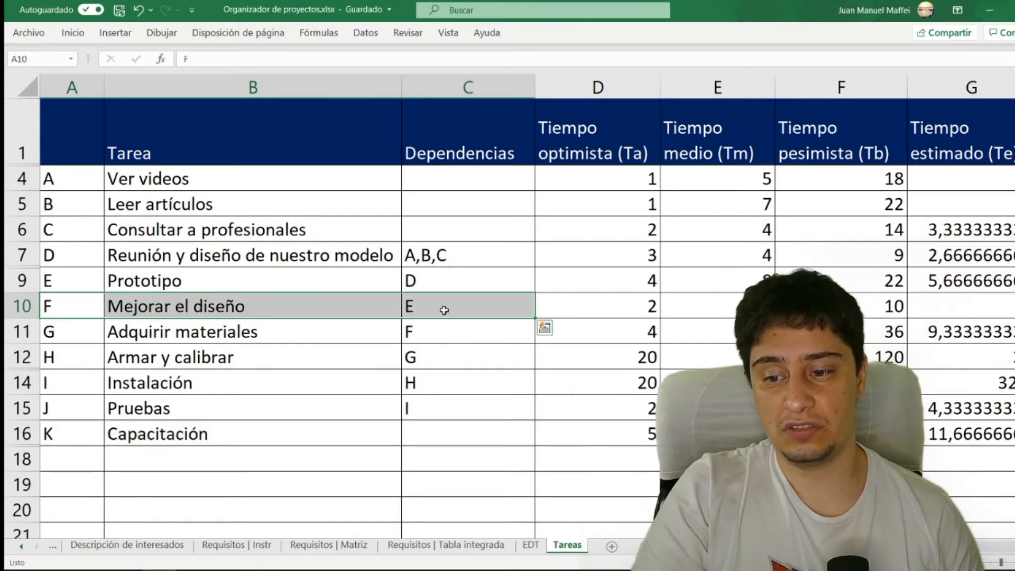
pyautogui.click(66, 300)
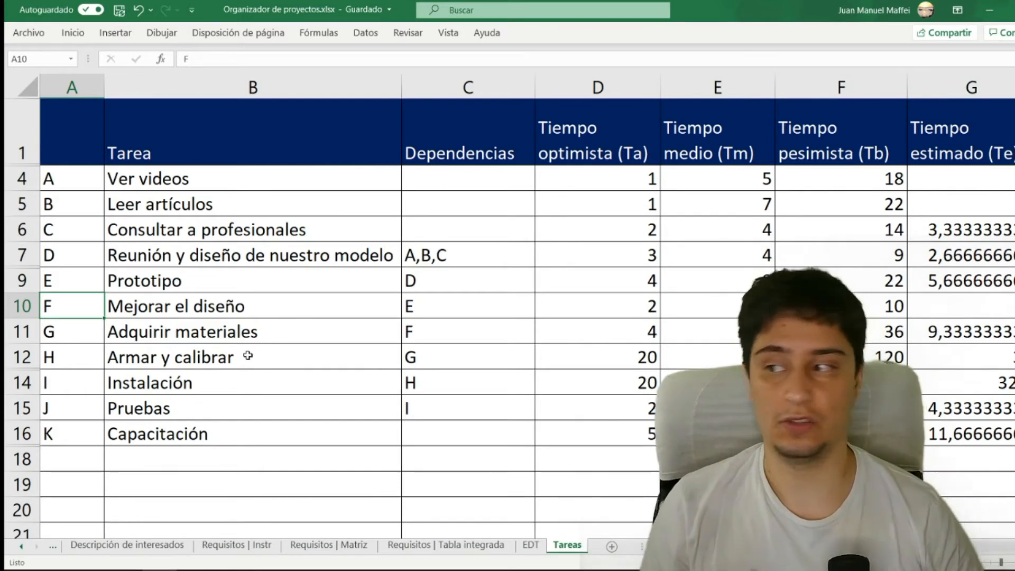
pyautogui.hotkey('shift', 'space')
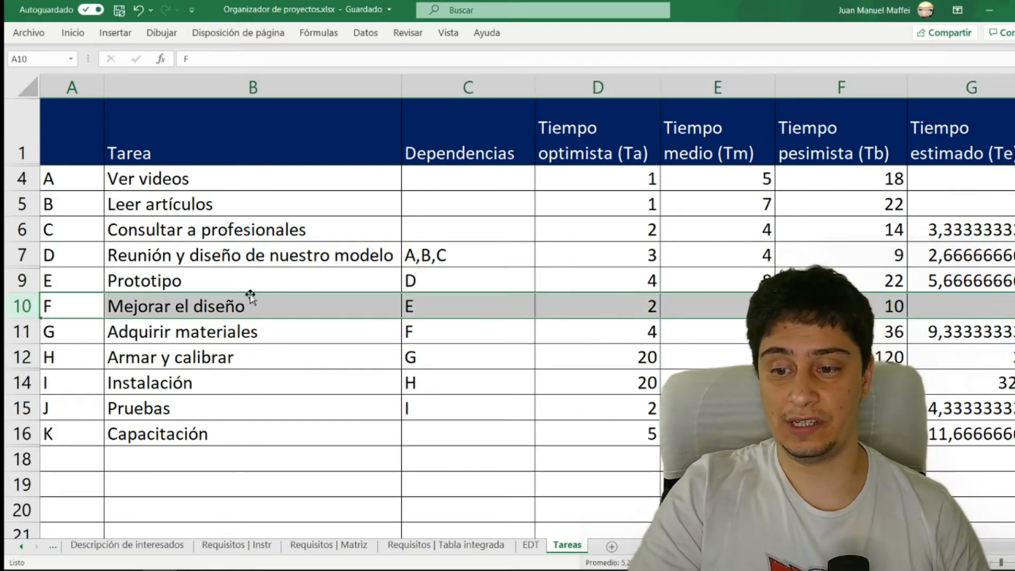
pyautogui.click(24, 277)
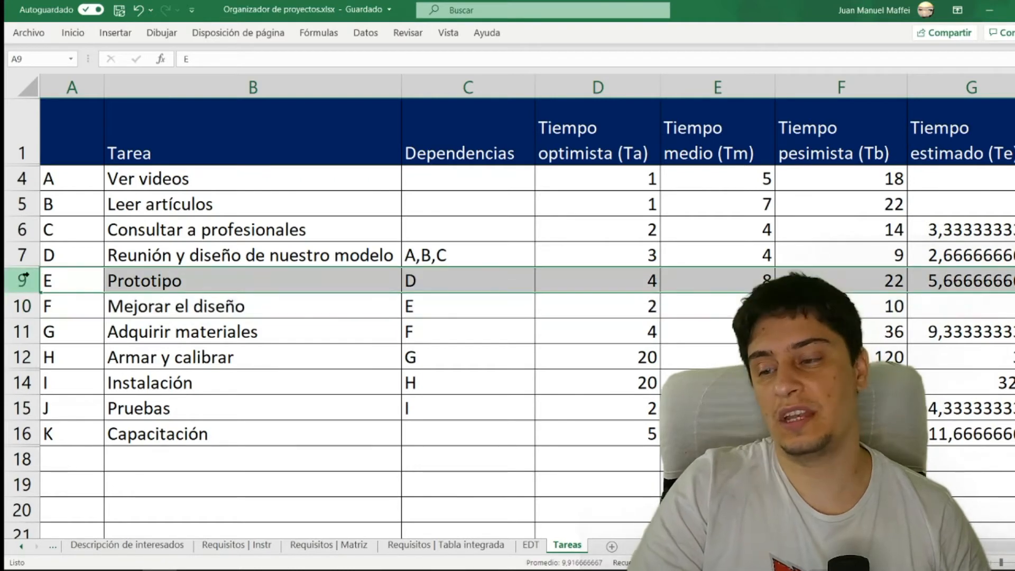
pyautogui.click(23, 304)
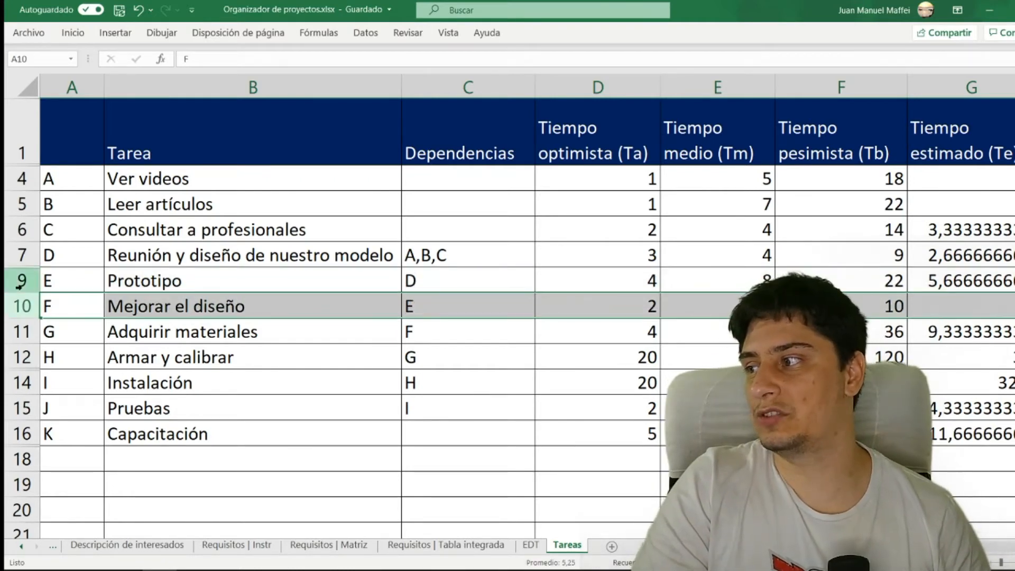
pyautogui.click(24, 281)
pyautogui.click(24, 305)
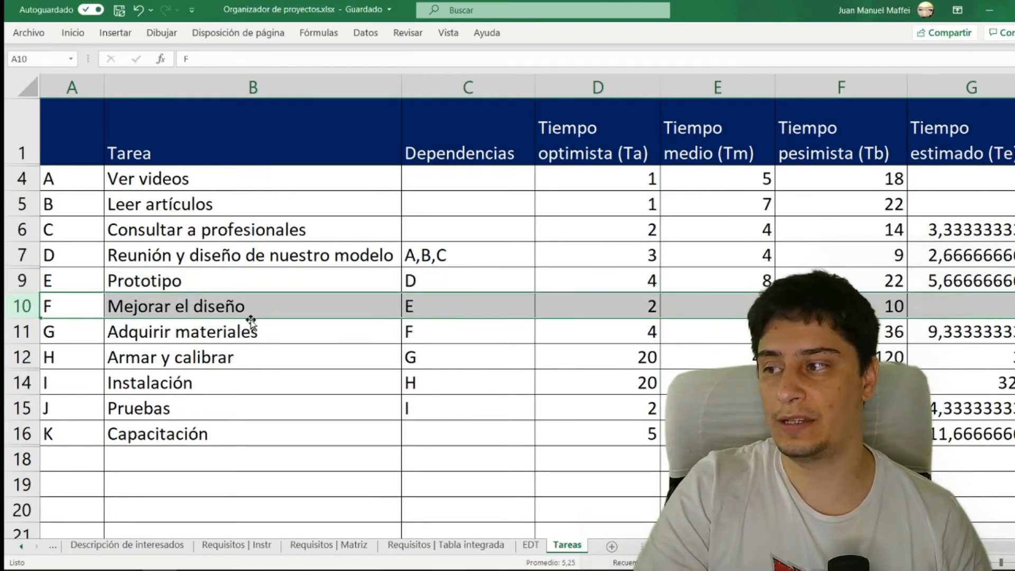
pyautogui.click(211, 324)
pyautogui.moveTo(85, 310); pyautogui.dragTo(254, 304)
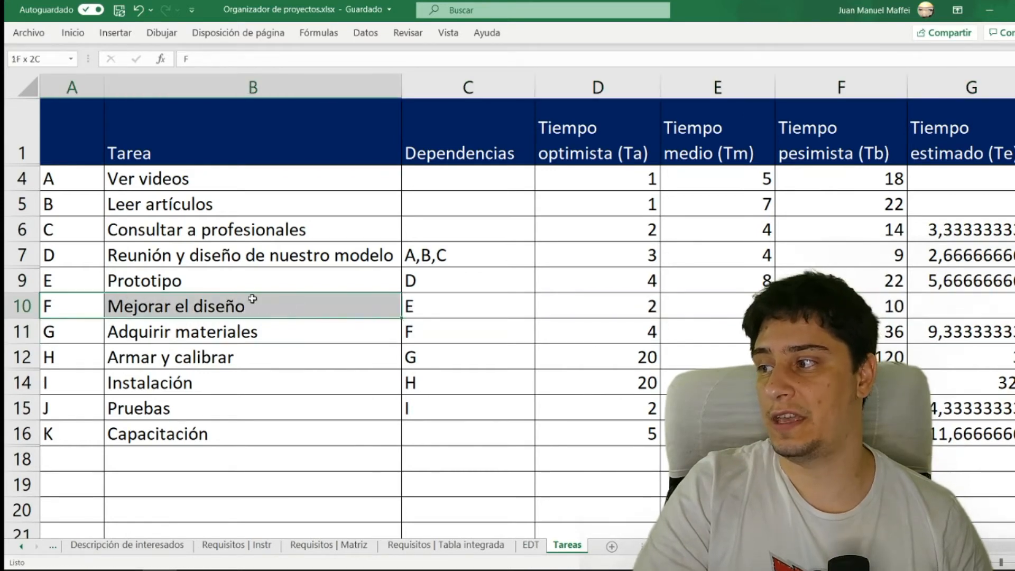
pyautogui.click(449, 432)
pyautogui.write('F')
pyautogui.press('Return')
pyautogui.moveTo(460, 153); pyautogui.dragTo(441, 437)
pyautogui.click(390, 357)
pyautogui.click(248, 414)
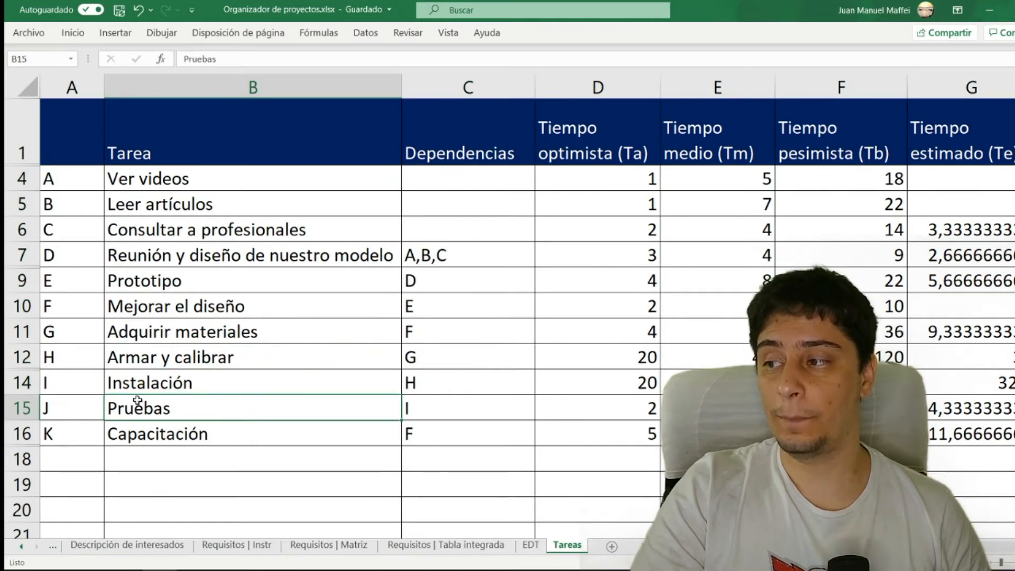
pyautogui.moveTo(74, 409); pyautogui.dragTo(412, 410)
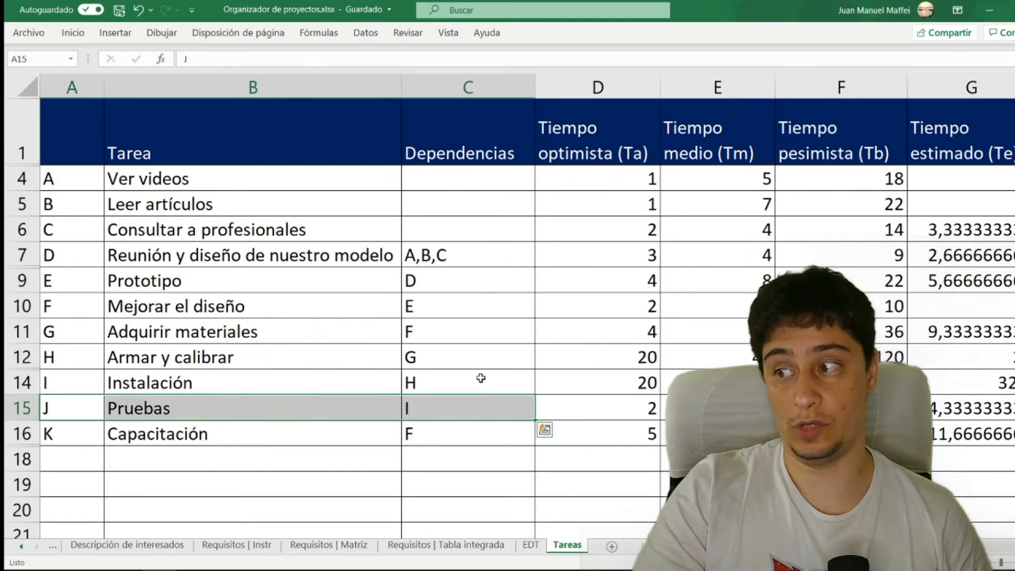
pyautogui.click(468, 404)
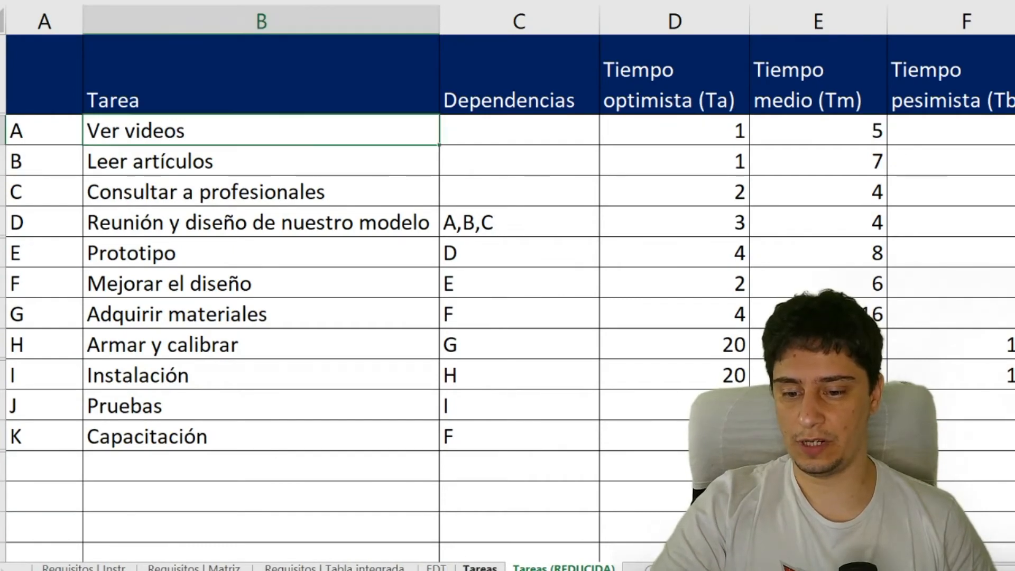
# - In the Tareas (REDUCIDA) sheet, hide the Tarea column and the optimistic, medium and pessimistic time columns
pyautogui.click(470, 565)
pyautogui.click(550, 558)
pyautogui.click(552, 567)
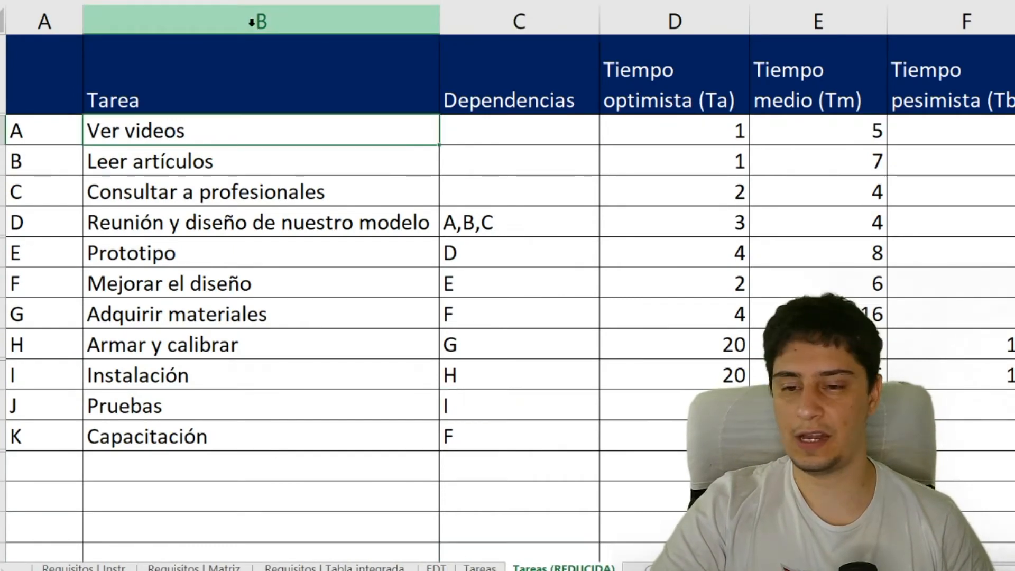
pyautogui.click(249, 25)
pyautogui.rightClick(249, 26)
pyautogui.click(293, 347)
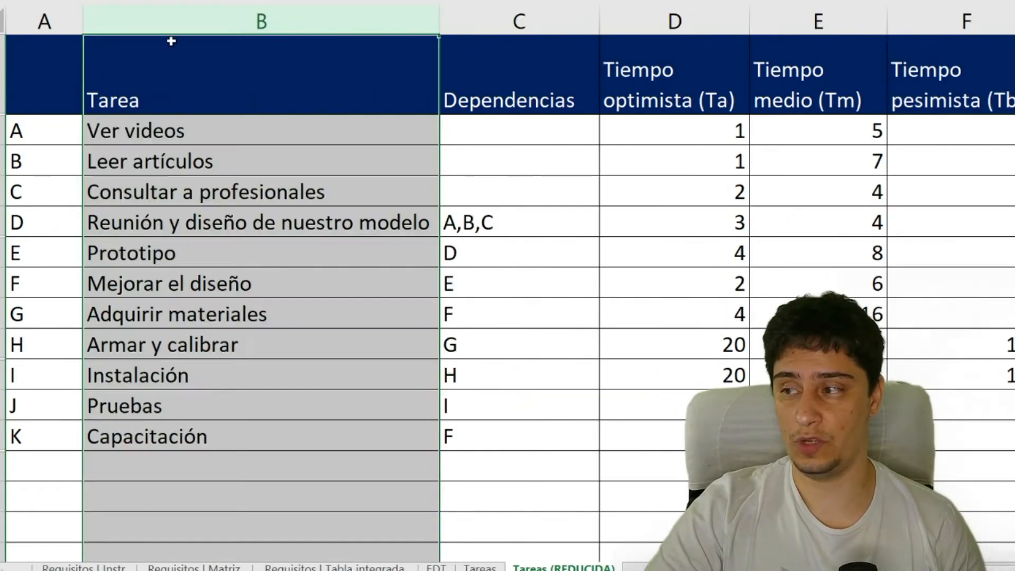
pyautogui.hotkey('ctrl', 't')
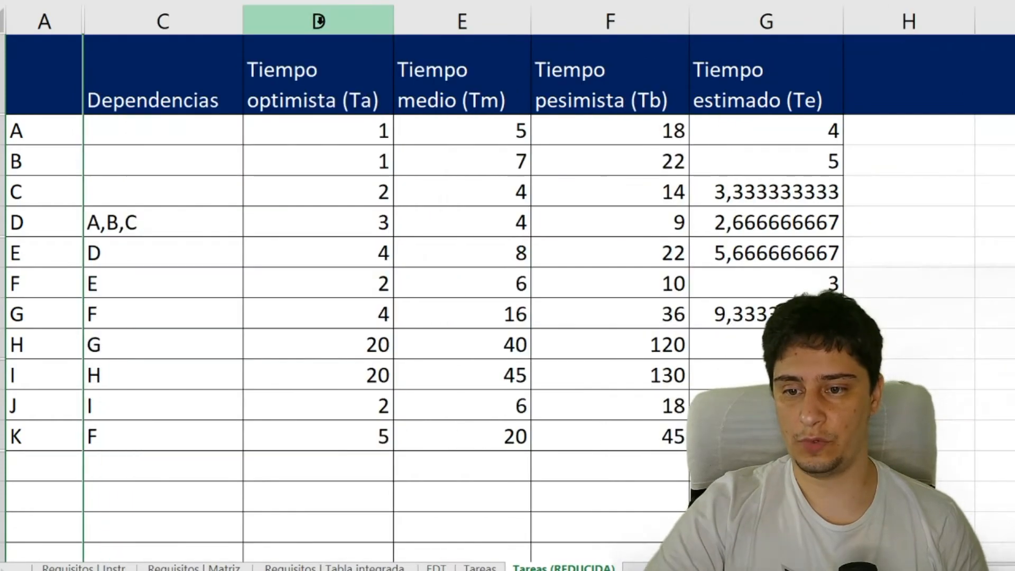
pyautogui.moveTo(318, 21); pyautogui.dragTo(612, 20)
pyautogui.rightClick(479, 24)
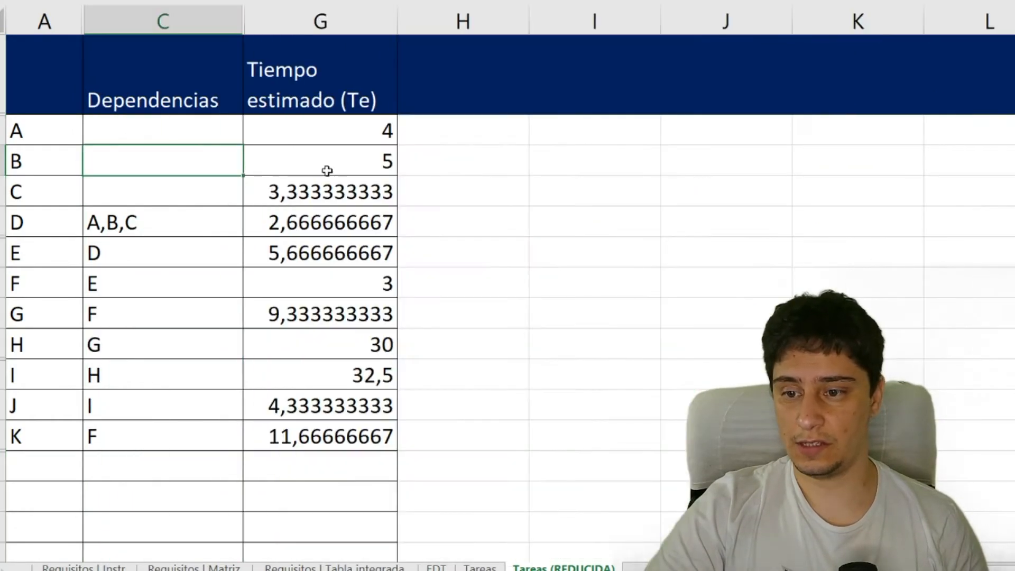
# - Format the Tiempo estimado (Te) values of tasks A to K with one decimal place
pyautogui.moveTo(318, 228); pyautogui.dragTo(4, 193)
pyautogui.click(50, 100)
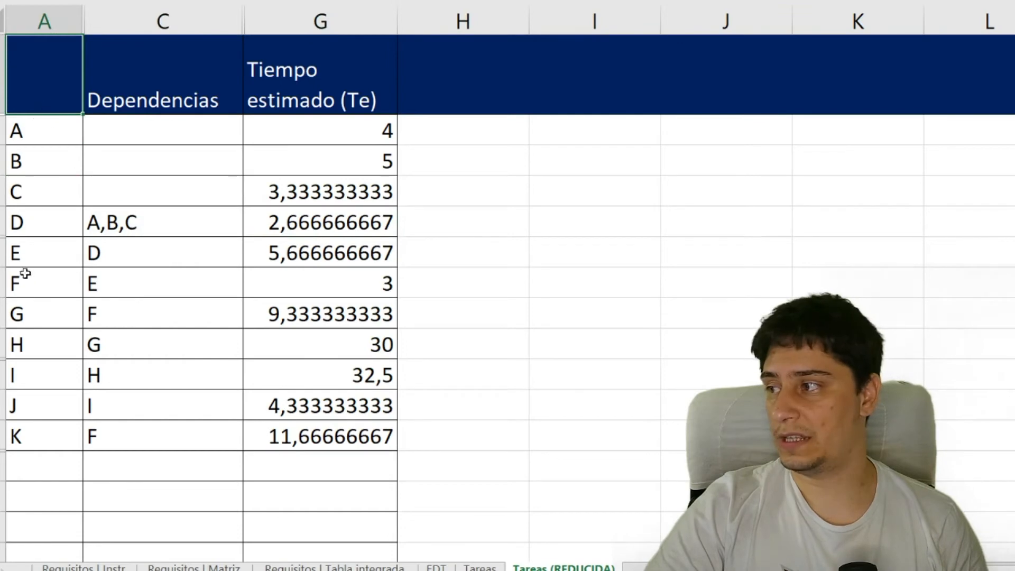
pyautogui.click(185, 81)
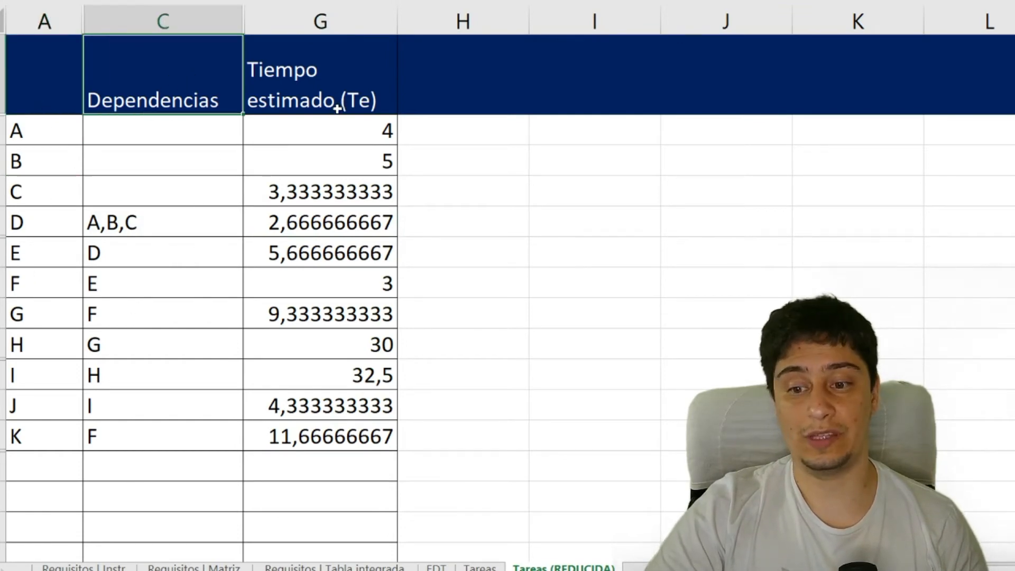
pyautogui.moveTo(336, 120); pyautogui.dragTo(278, 432)
pyautogui.rightClick(308, 323)
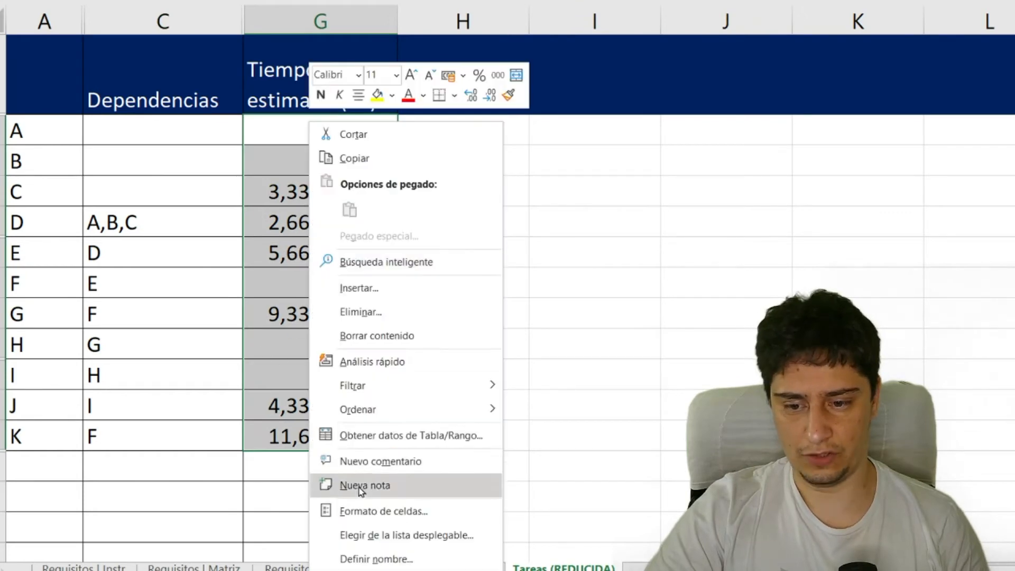
pyautogui.click(362, 484)
pyautogui.click(479, 568)
# - Review the reduced table of letters, dependencies and estimated times, checking the estimated times of tasks A and B
pyautogui.moveTo(58, 95); pyautogui.dragTo(301, 442)
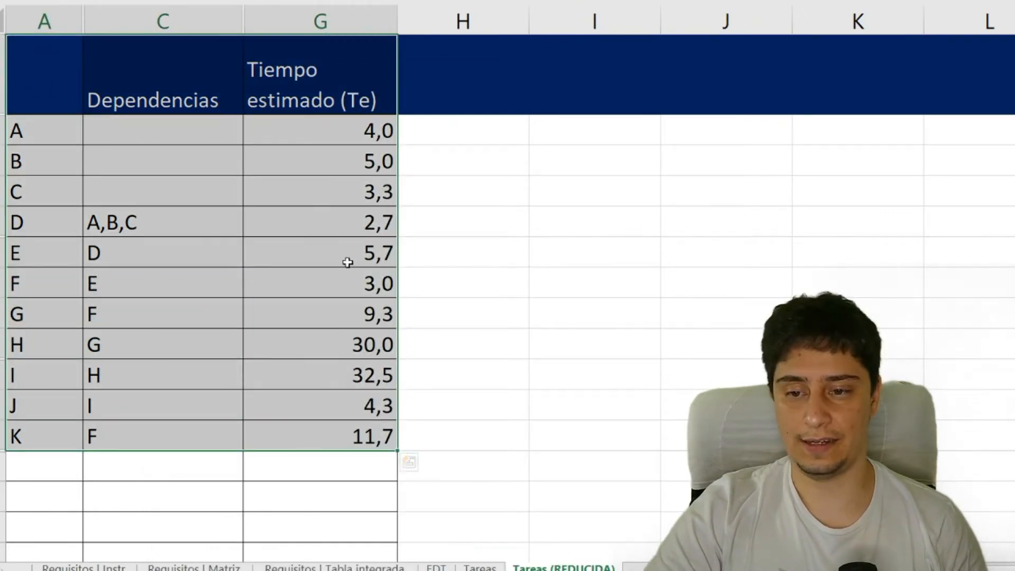
pyautogui.click(319, 157)
pyautogui.click(298, 133)
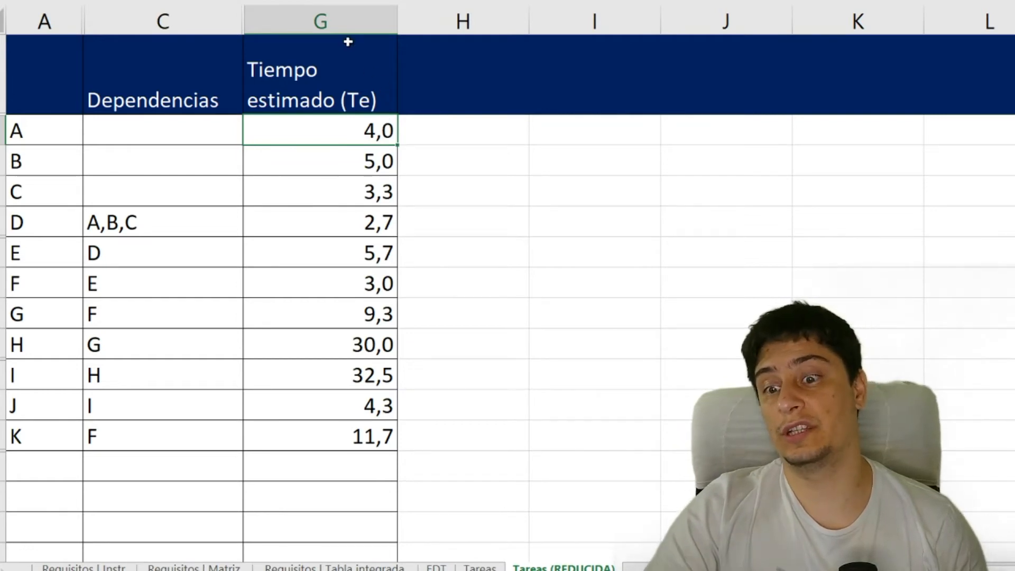
pyautogui.click(45, 129)
pyautogui.click(361, 140)
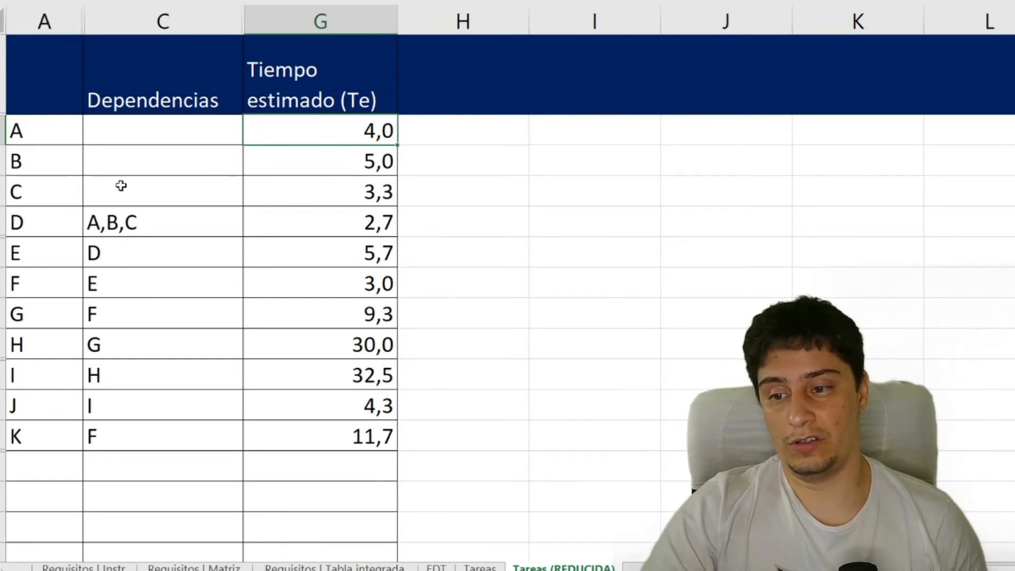
pyautogui.click(74, 163)
pyautogui.click(335, 154)
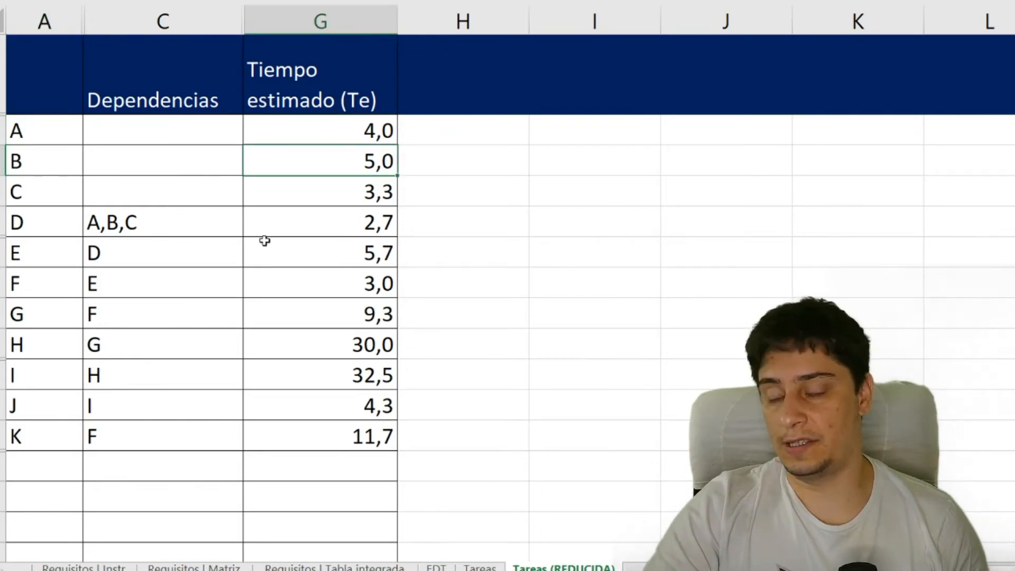
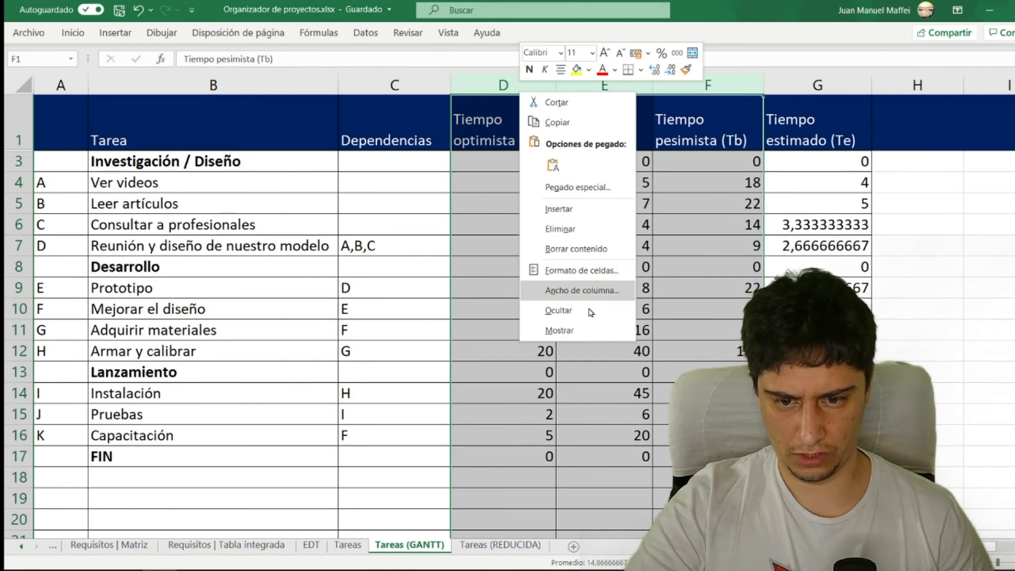
# - In the Tareas (GANTT) sheet, hide the optimistic, medium and pessimistic time columns and format the estimated times with zero decimal places
pyautogui.click(592, 312)
pyautogui.click(527, 196)
pyautogui.moveTo(531, 456); pyautogui.dragTo(510, 163)
pyautogui.rightClick(511, 165)
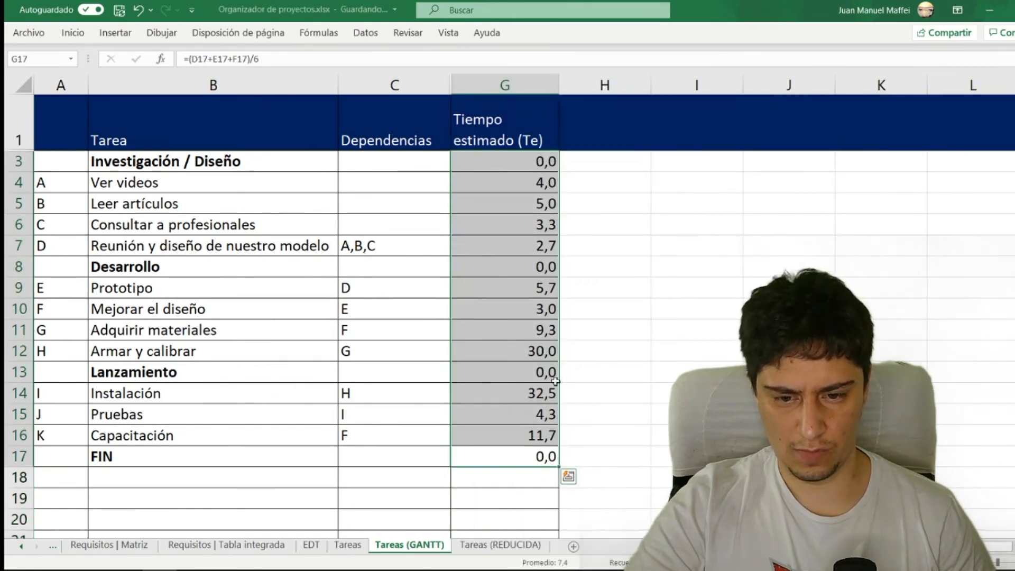
pyautogui.rightClick(510, 164)
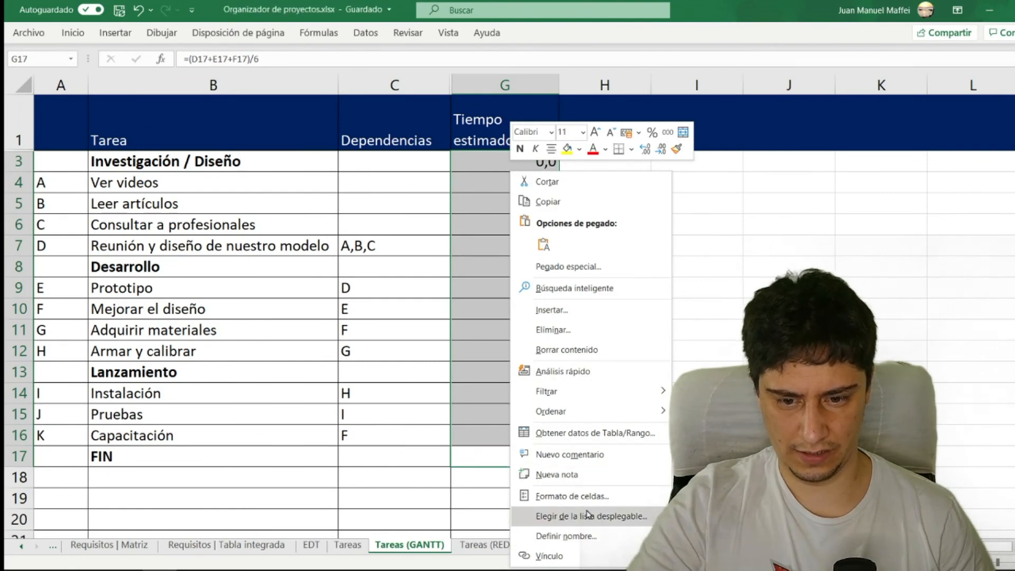
pyautogui.click(573, 495)
pyautogui.click(630, 318)
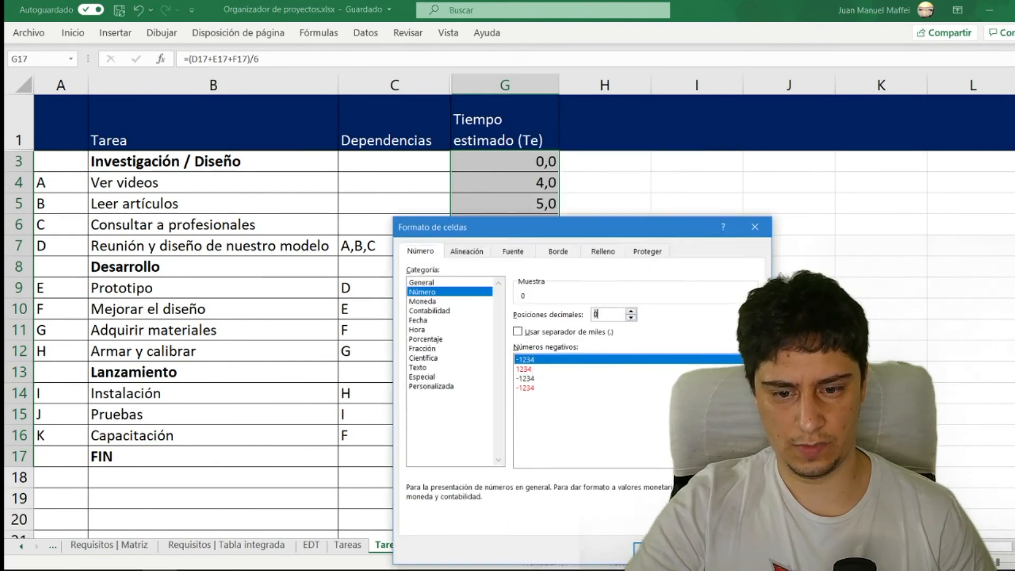
pyautogui.click(653, 550)
pyautogui.click(486, 281)
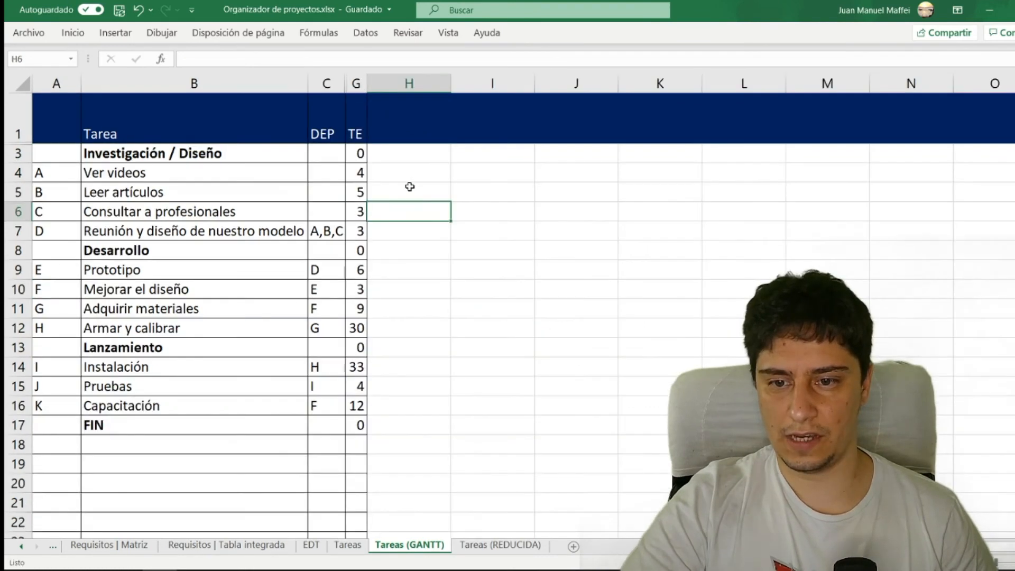
pyautogui.scroll(-2, 409, 186)
pyautogui.moveTo(320, 136); pyautogui.dragTo(329, 276)
pyautogui.moveTo(381, 173); pyautogui.dragTo(388, 247)
pyautogui.moveTo(435, 215); pyautogui.dragTo(432, 294)
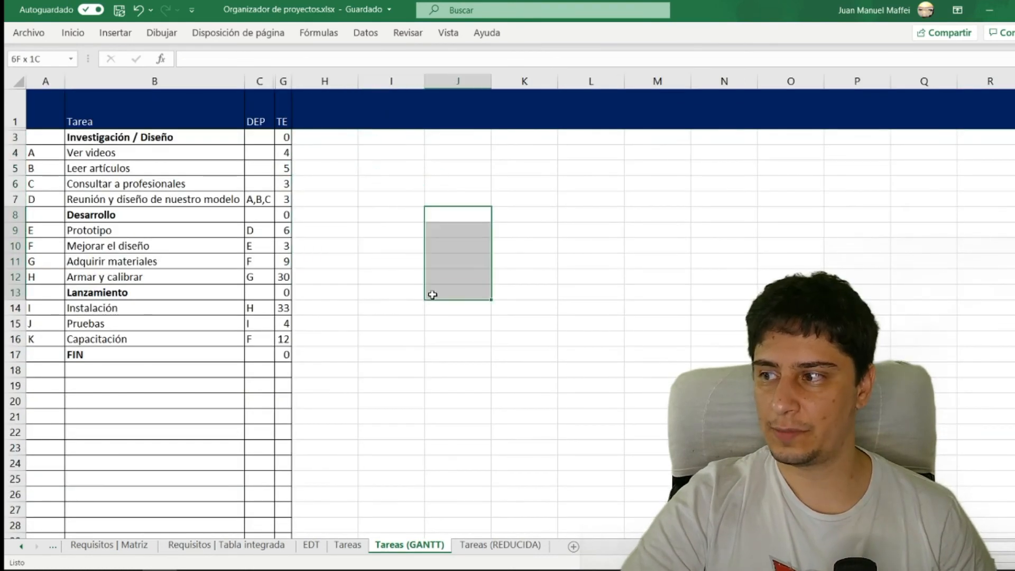
pyautogui.moveTo(493, 239); pyautogui.dragTo(531, 240)
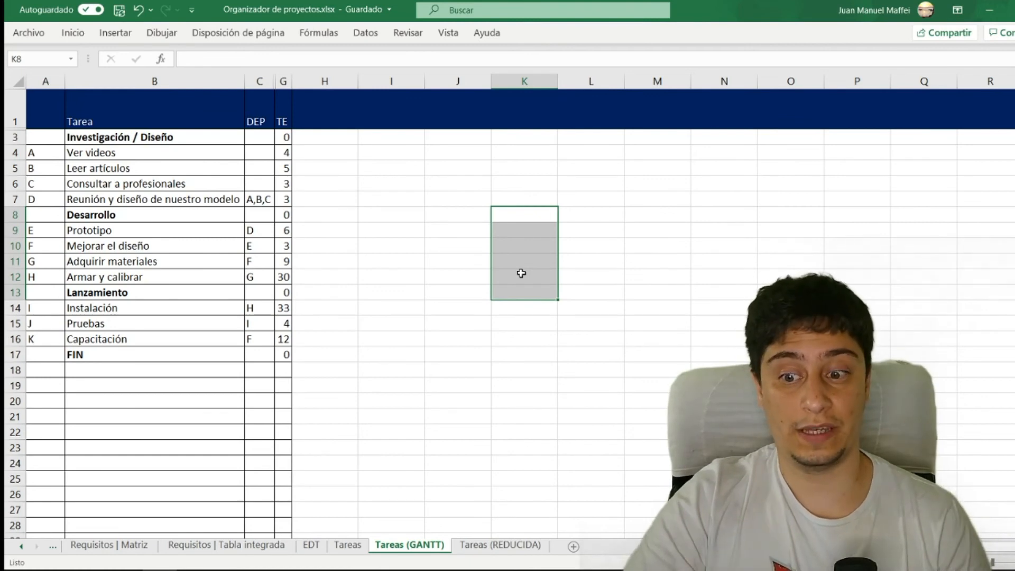
# - Build the Gantt timeline from column H onwards, with narrow bordered columns and day numbers starting at 1 in the header row
pyautogui.click(325, 168)
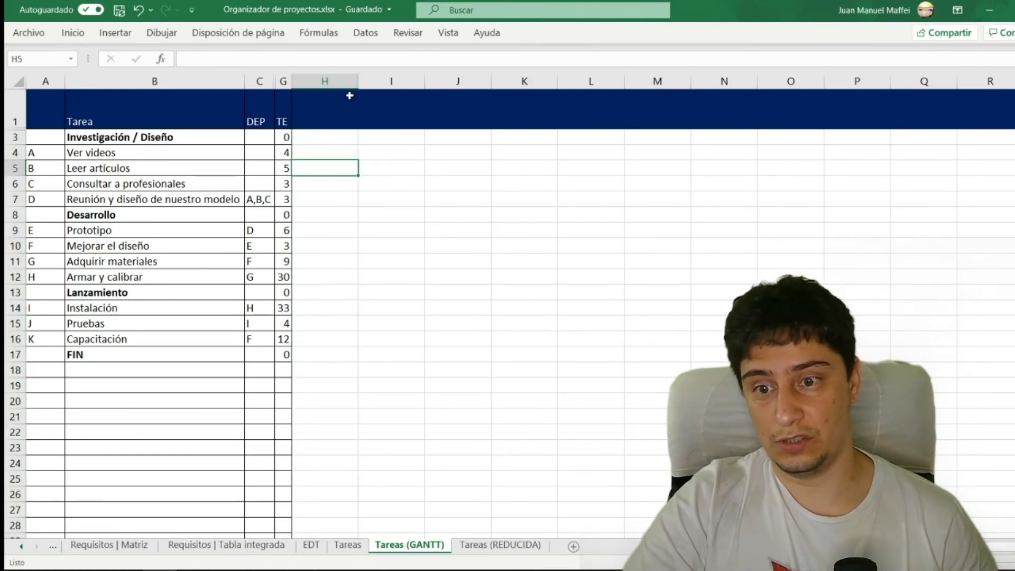
pyautogui.press('Up')
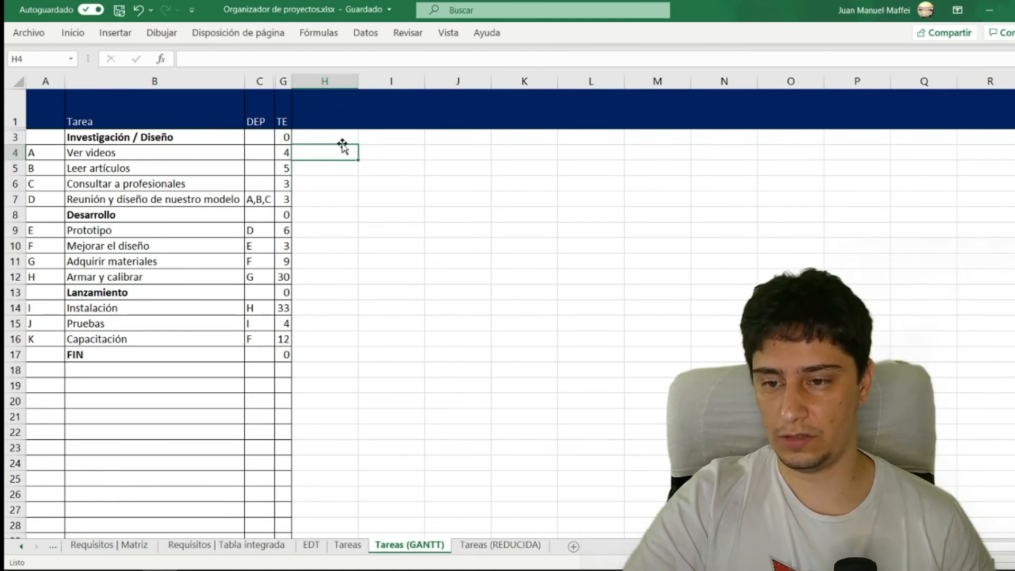
pyautogui.scroll(-2, 341, 191)
pyautogui.press('alt')
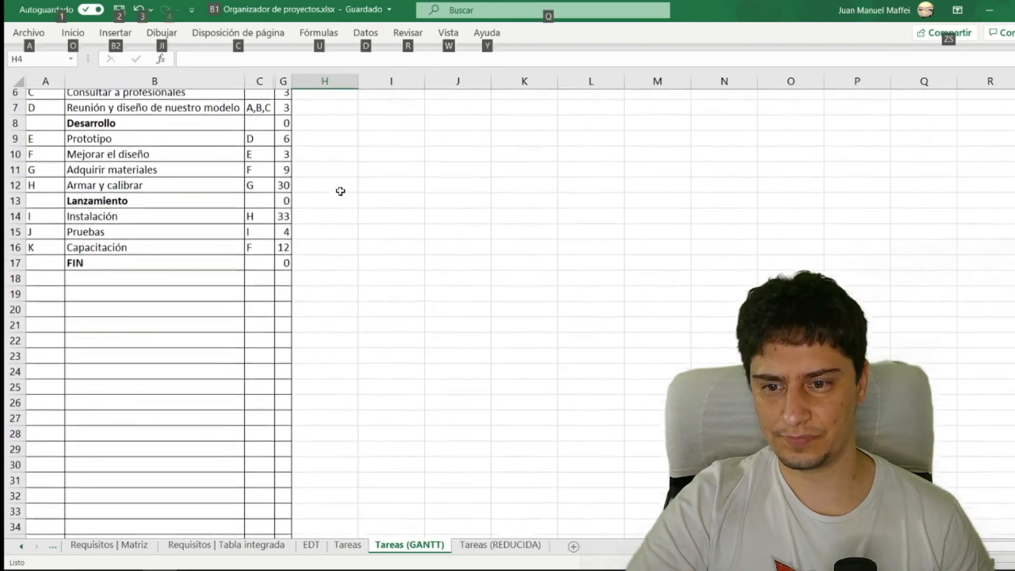
pyautogui.moveTo(1013, 79); pyautogui.dragTo(1013, 79)
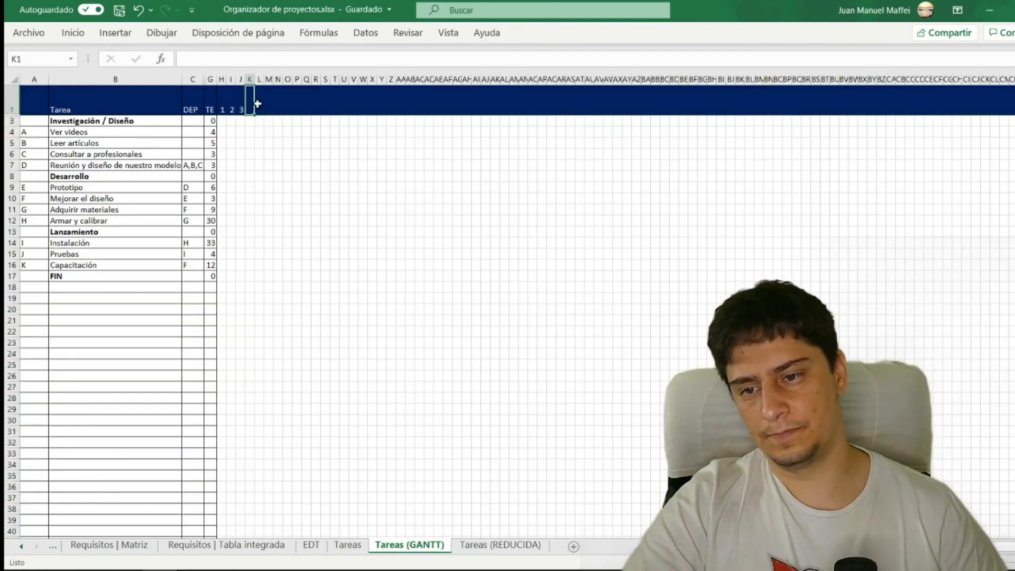
pyautogui.moveTo(256, 102); pyautogui.dragTo(915, 118)
pyautogui.click(241, 131)
pyautogui.scroll(3, 223, 146)
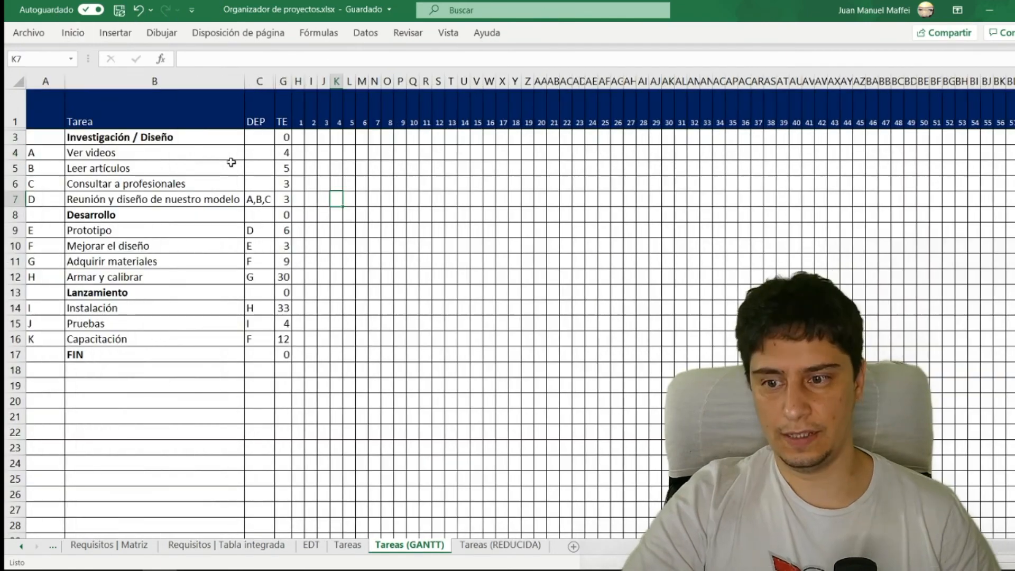
# - Fill days 1 to 4 in the row of task A, Ver videos, in blue as its Gantt bar
pyautogui.click(132, 153)
pyautogui.click(145, 168)
pyautogui.click(155, 183)
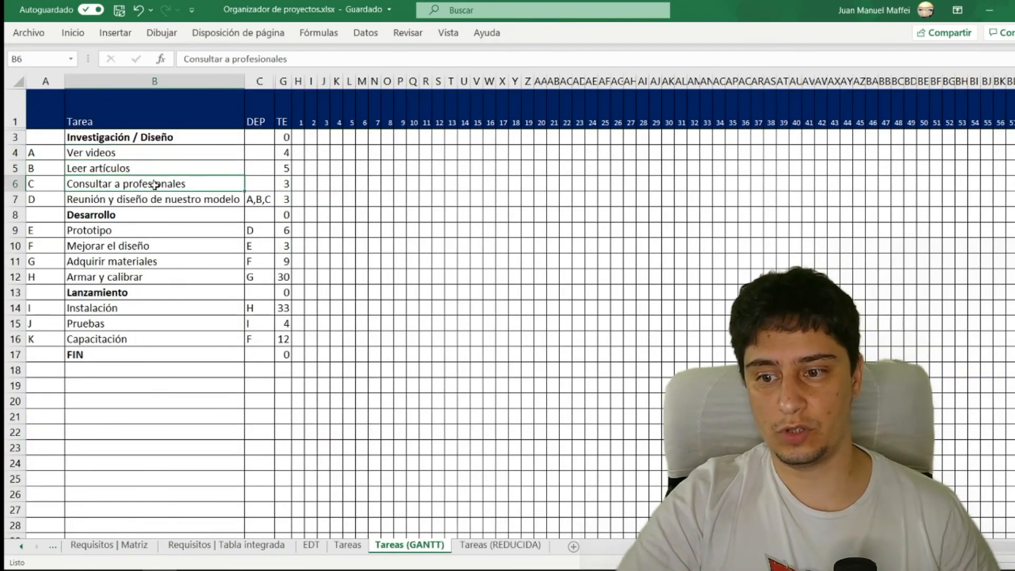
pyautogui.click(153, 156)
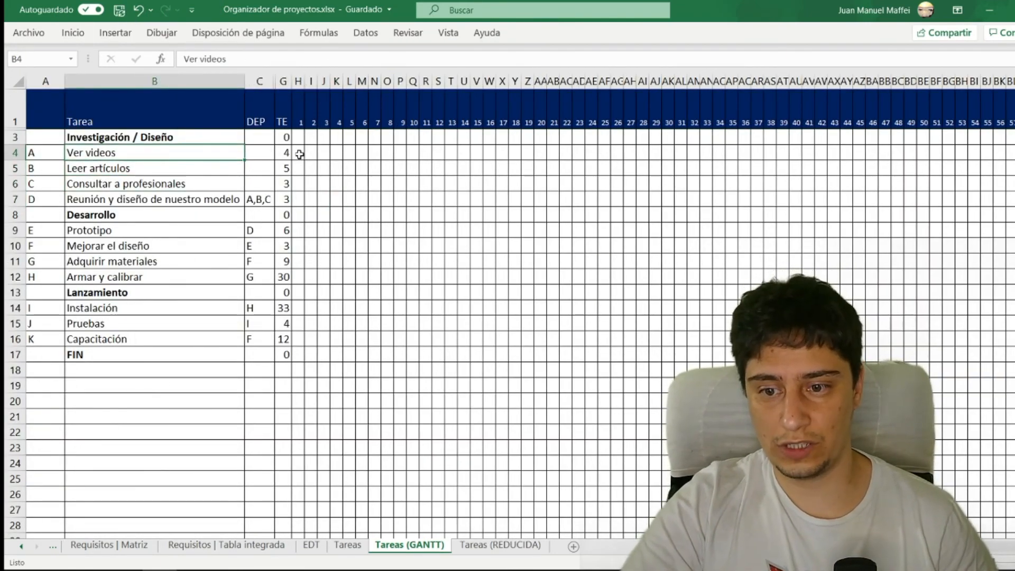
pyautogui.moveTo(299, 152); pyautogui.dragTo(324, 152)
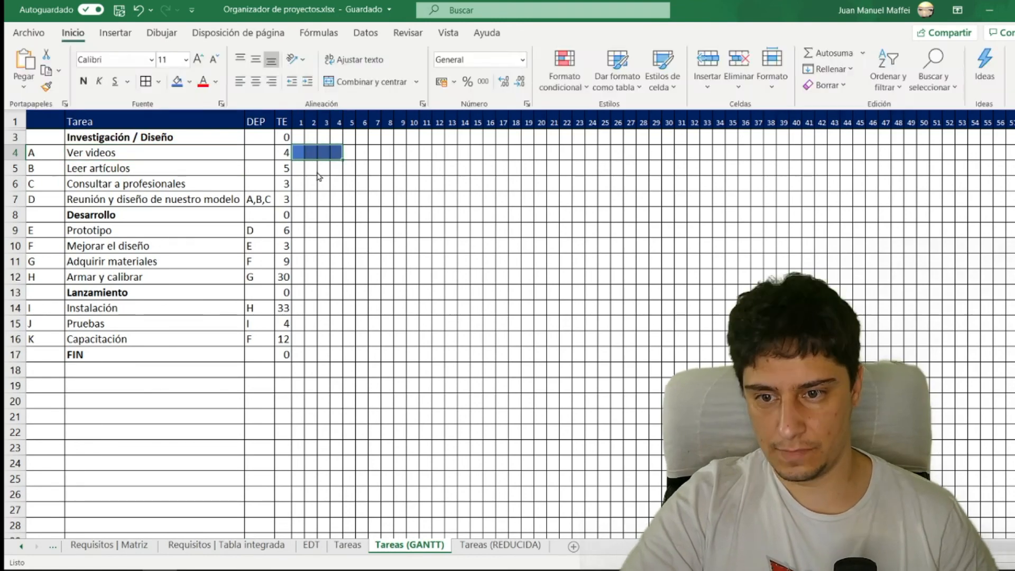
# - Fill days 1 to 5 of task B, Leer artículos, and days 1 to 3 of task C, Consultar a profesionales, in blue
pyautogui.click(319, 175)
pyautogui.click(319, 170)
pyautogui.moveTo(294, 169); pyautogui.dragTo(349, 168)
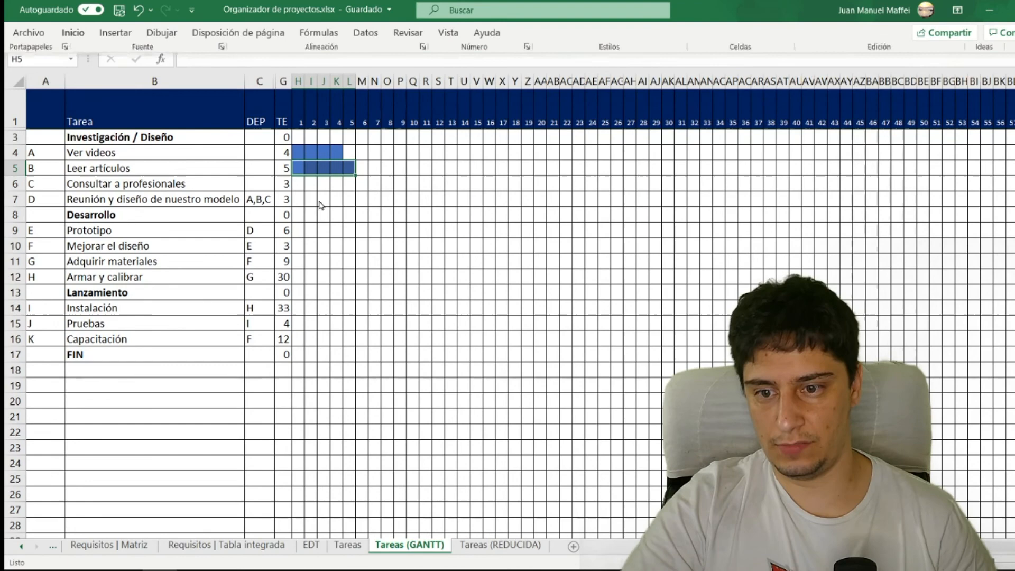
pyautogui.click(311, 183)
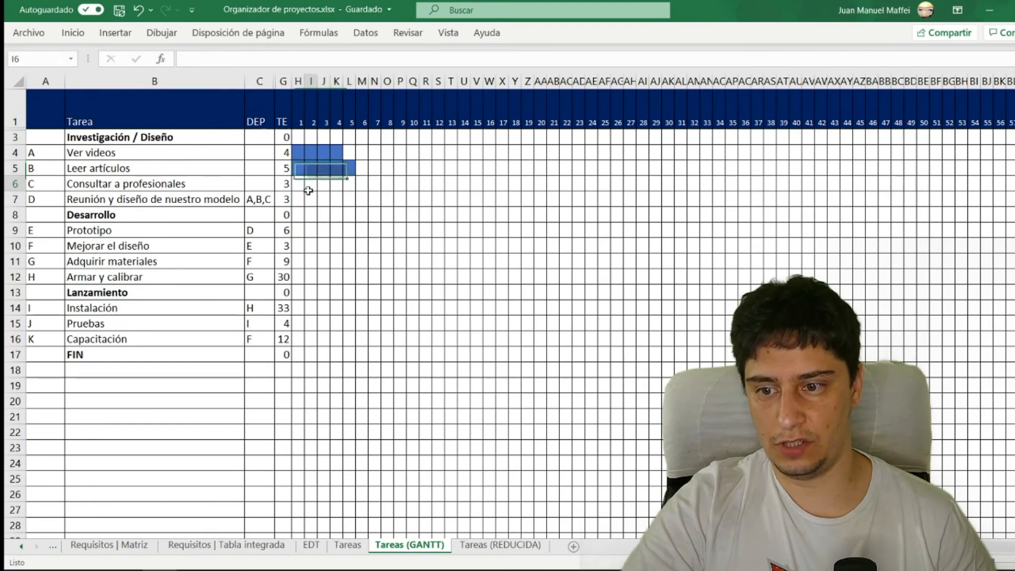
pyautogui.moveTo(298, 185); pyautogui.dragTo(317, 180)
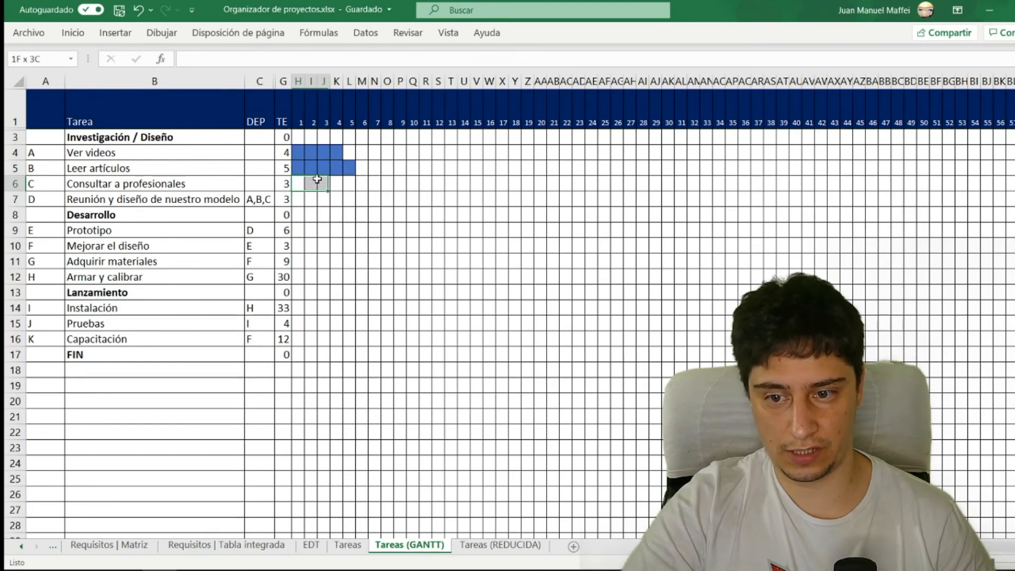
pyautogui.click(73, 32)
pyautogui.click(178, 82)
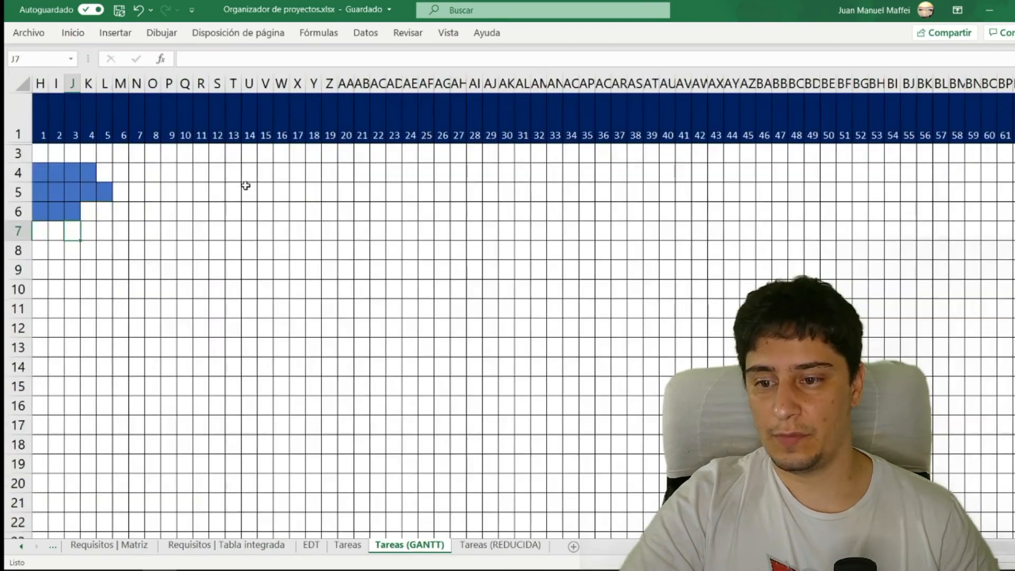
pyautogui.hscroll(-3, 548, 499)
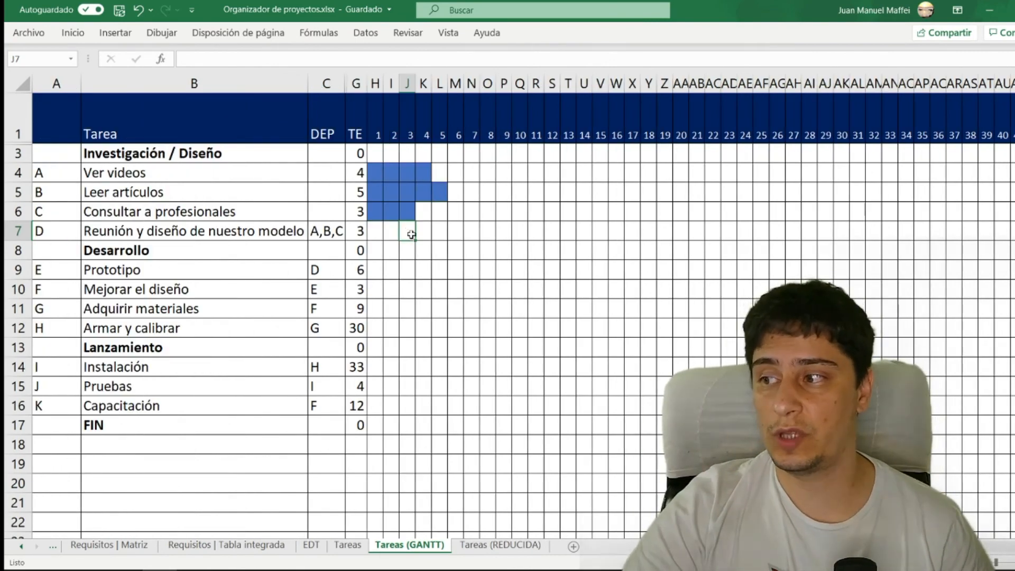
# - Examine the bars of tasks A, B and C and the dependencies of task D to determine when task D can start
pyautogui.moveTo(375, 173); pyautogui.dragTo(441, 214)
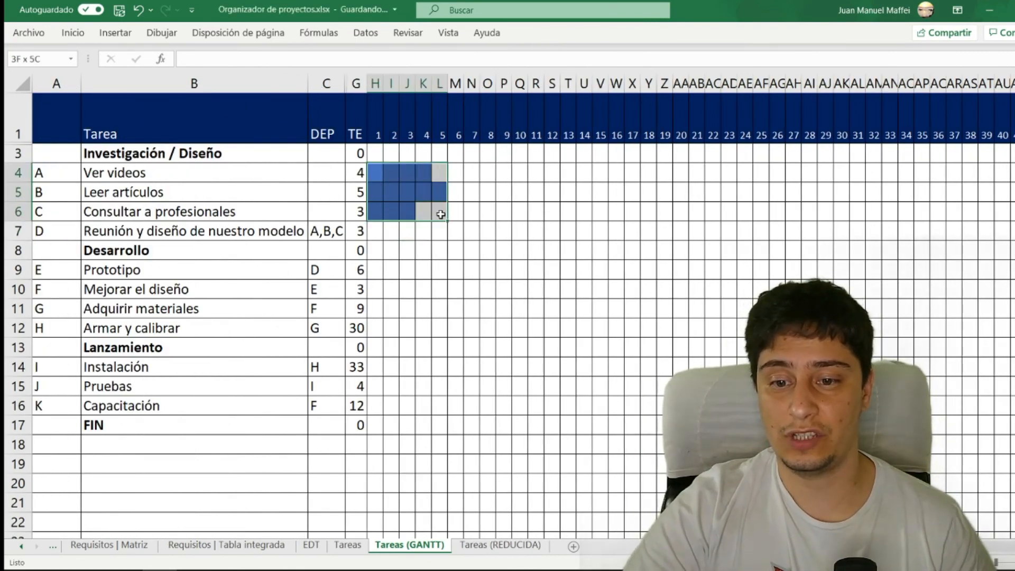
pyautogui.click(434, 233)
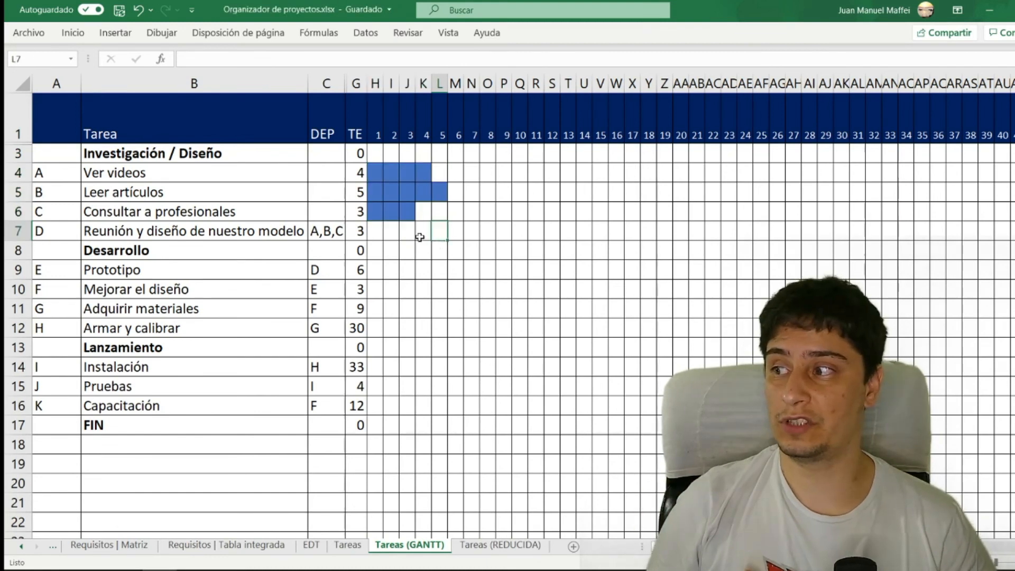
pyautogui.click(324, 234)
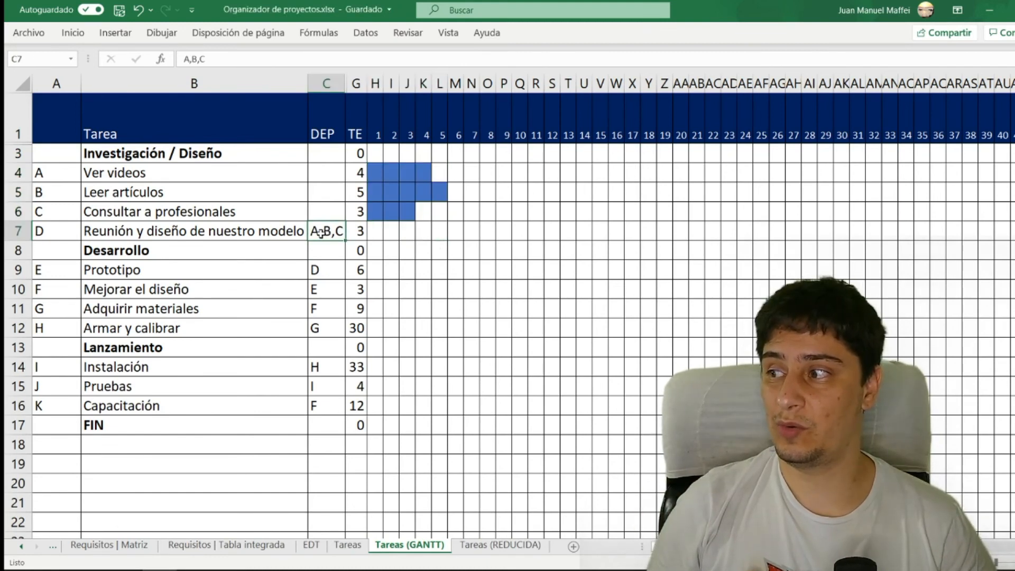
pyautogui.click(95, 231)
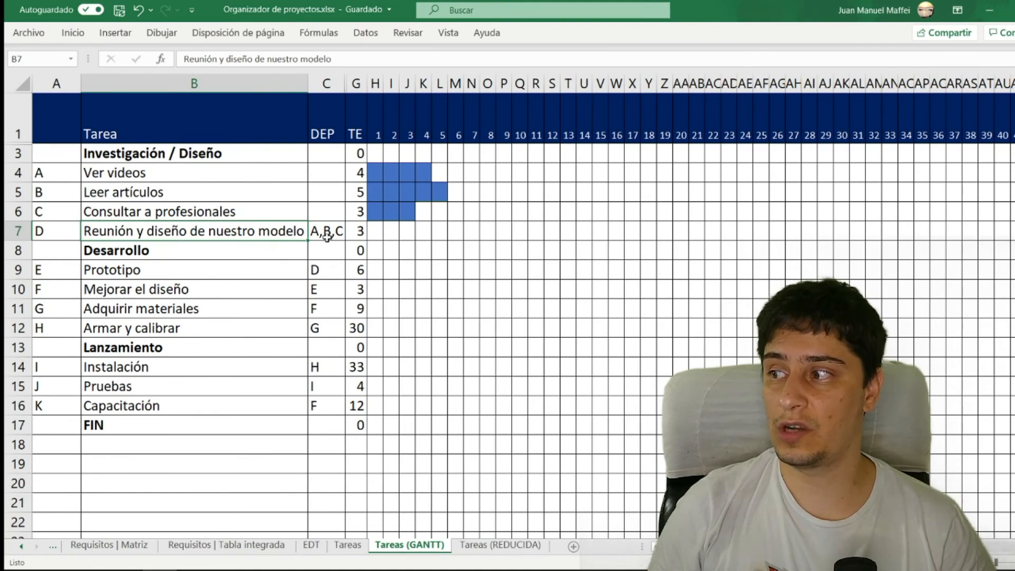
pyautogui.click(434, 171)
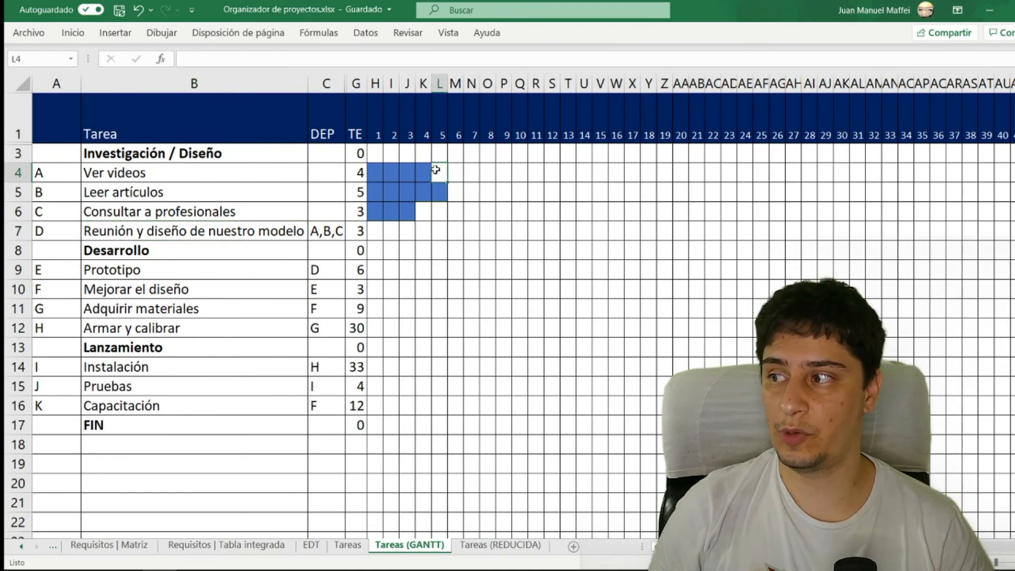
pyautogui.click(438, 193)
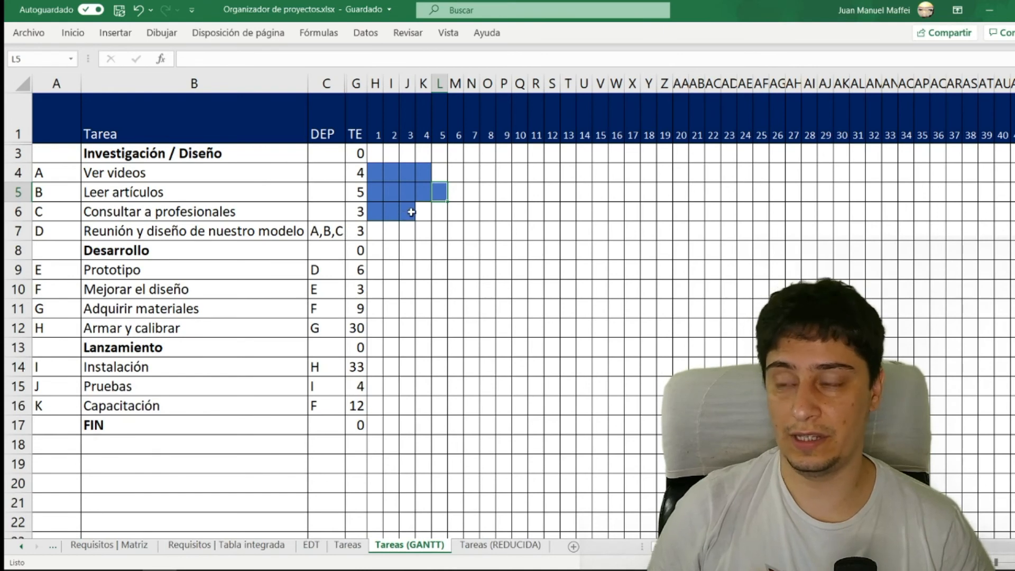
pyautogui.moveTo(438, 172); pyautogui.dragTo(451, 220)
pyautogui.moveTo(376, 191); pyautogui.dragTo(443, 191)
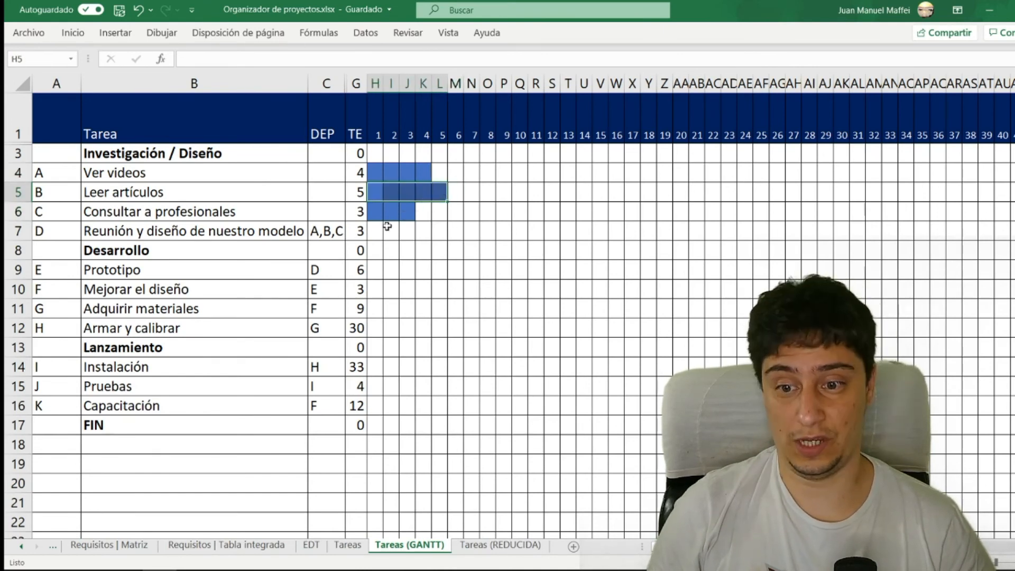
pyautogui.click(180, 230)
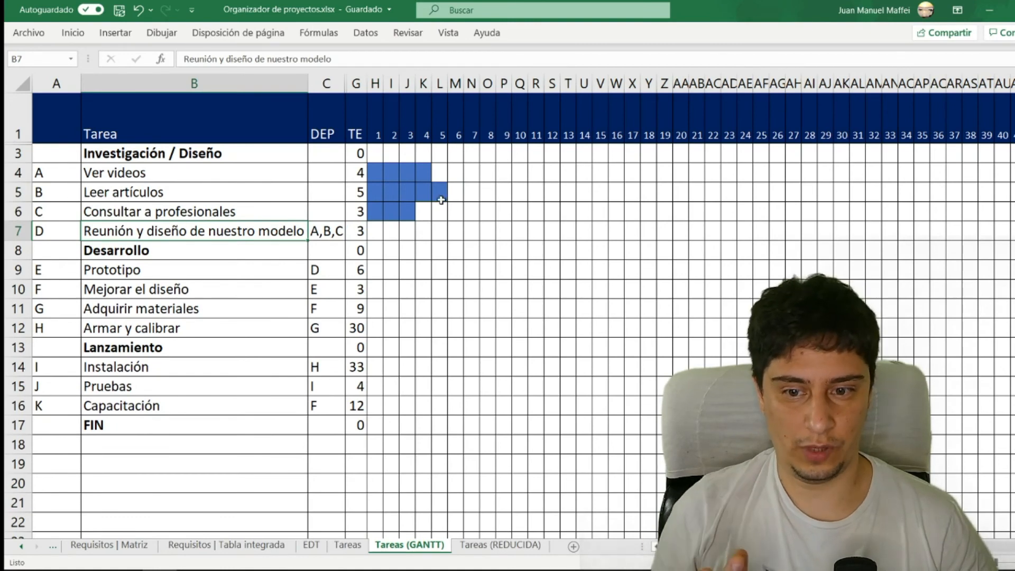
# - Fill days 6 to 8 in the row of task D, Reunión y diseño de nuestro modelo, in blue
pyautogui.click(453, 228)
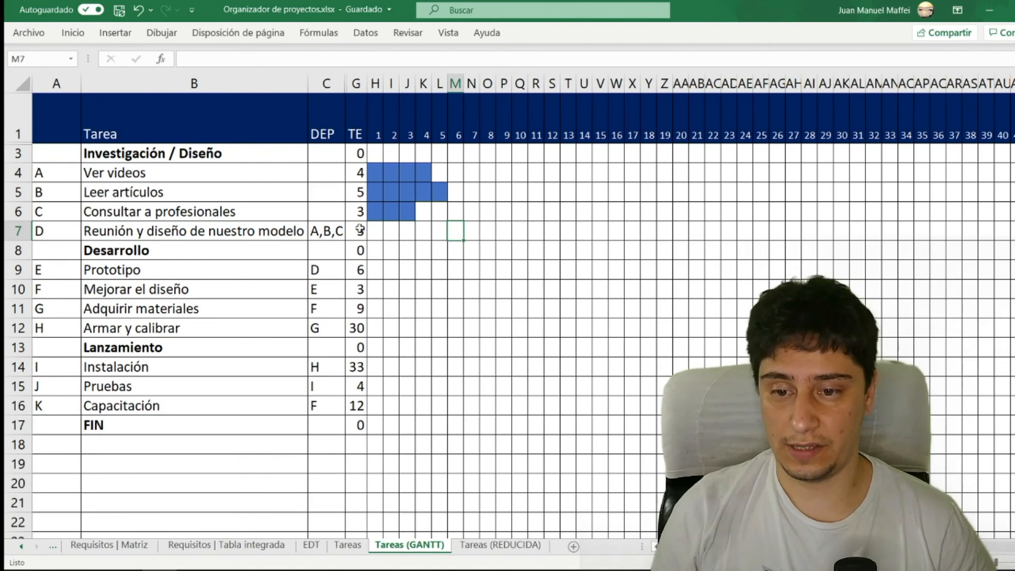
pyautogui.moveTo(457, 231); pyautogui.dragTo(484, 230)
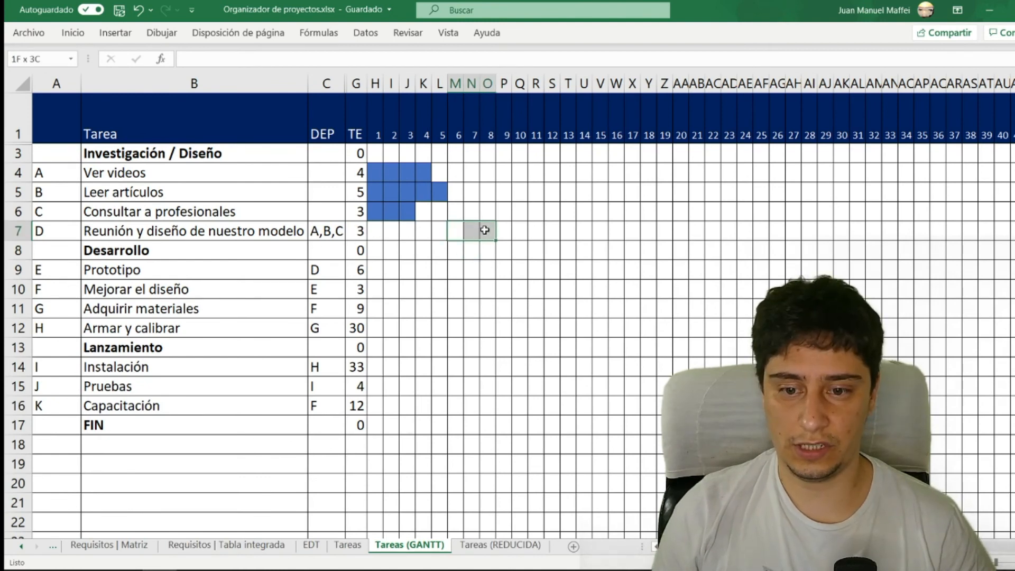
pyautogui.click(73, 32)
pyautogui.click(178, 85)
pyautogui.click(503, 250)
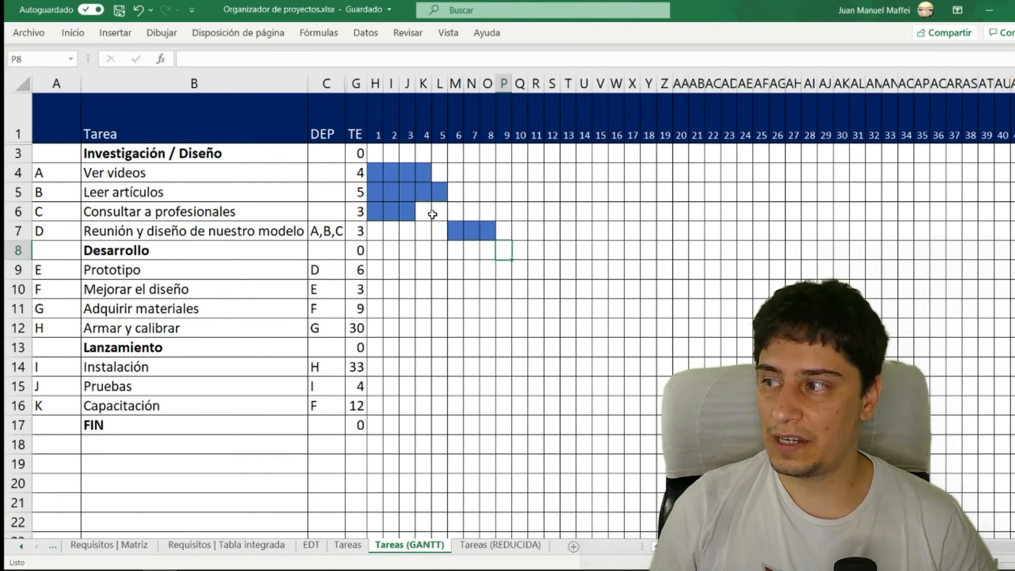
# - Compare the end days of the task A, B and C bars with the placement of the task D bar
pyautogui.click(26, 211)
pyautogui.click(412, 230)
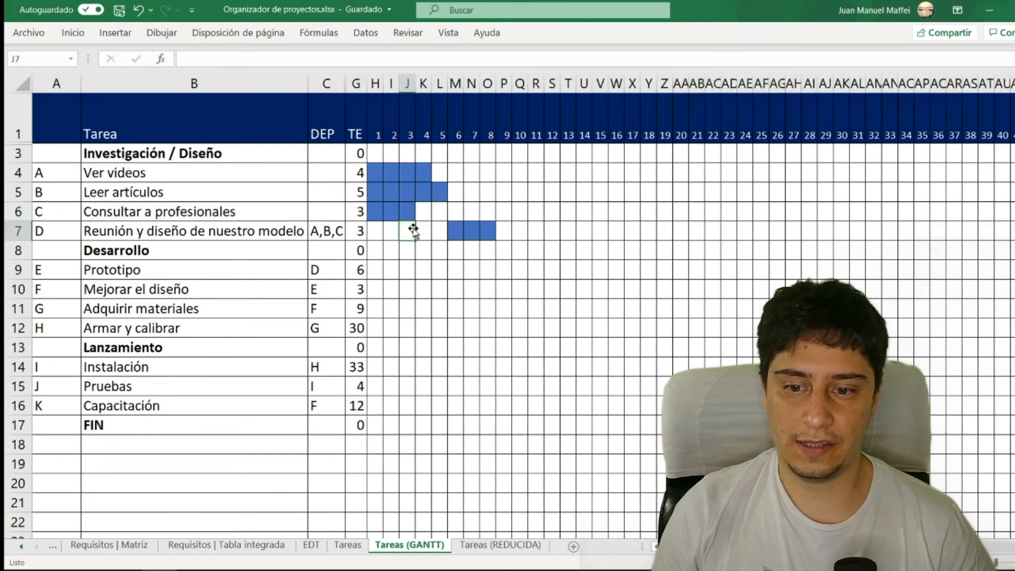
pyautogui.moveTo(419, 214)
pyautogui.mouseDown()
pyautogui.moveTo(434, 210)
pyautogui.moveTo(394, 213)
pyautogui.moveTo(424, 214)
pyautogui.mouseUp()
pyautogui.click(423, 248)
pyautogui.click(436, 246)
pyautogui.click(424, 226)
pyautogui.click(409, 215)
pyautogui.click(437, 266)
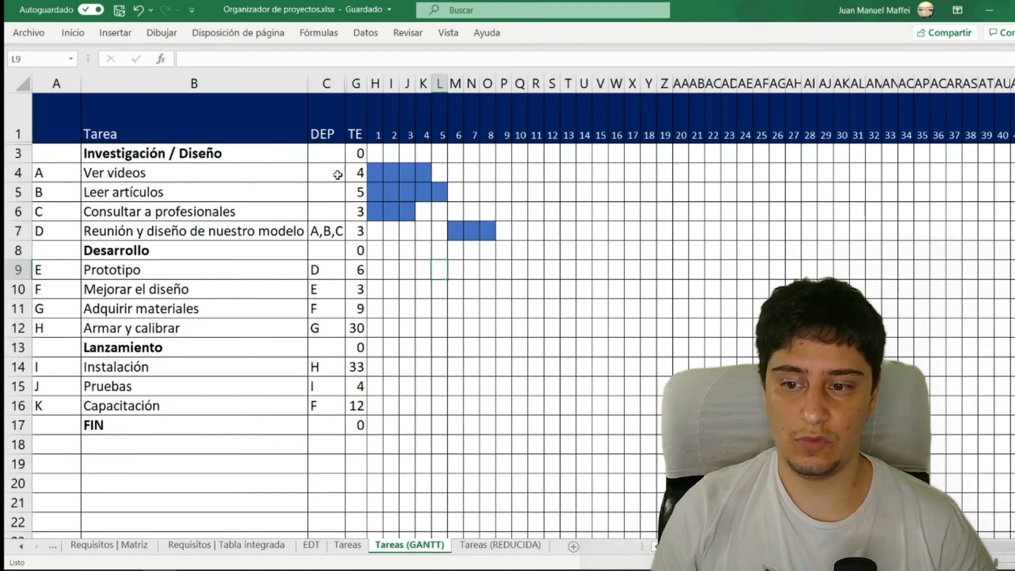
pyautogui.moveTo(372, 176); pyautogui.dragTo(453, 174)
pyautogui.click(437, 192)
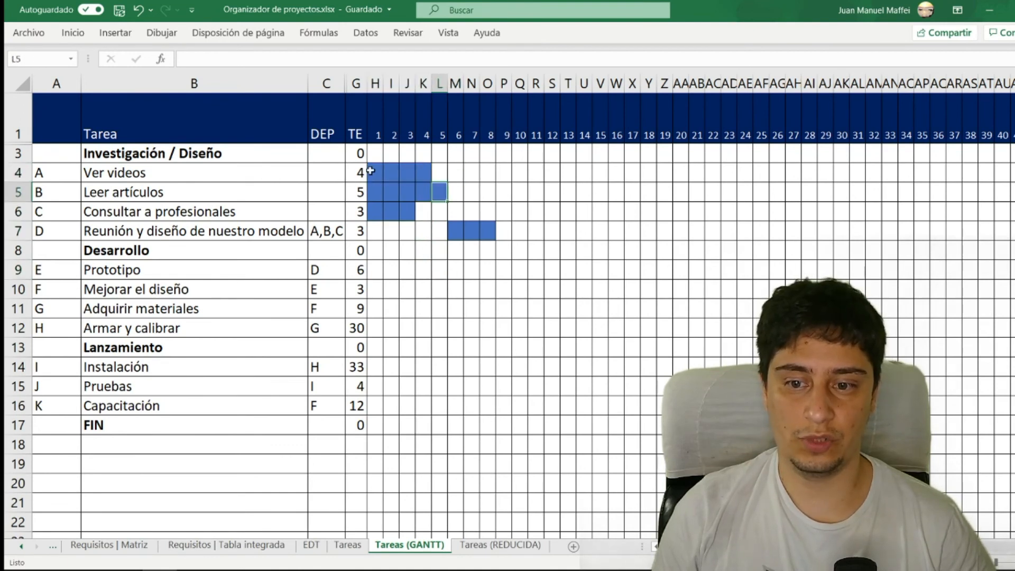
pyautogui.moveTo(370, 171); pyautogui.dragTo(438, 173)
pyautogui.click(423, 191)
pyautogui.click(483, 231)
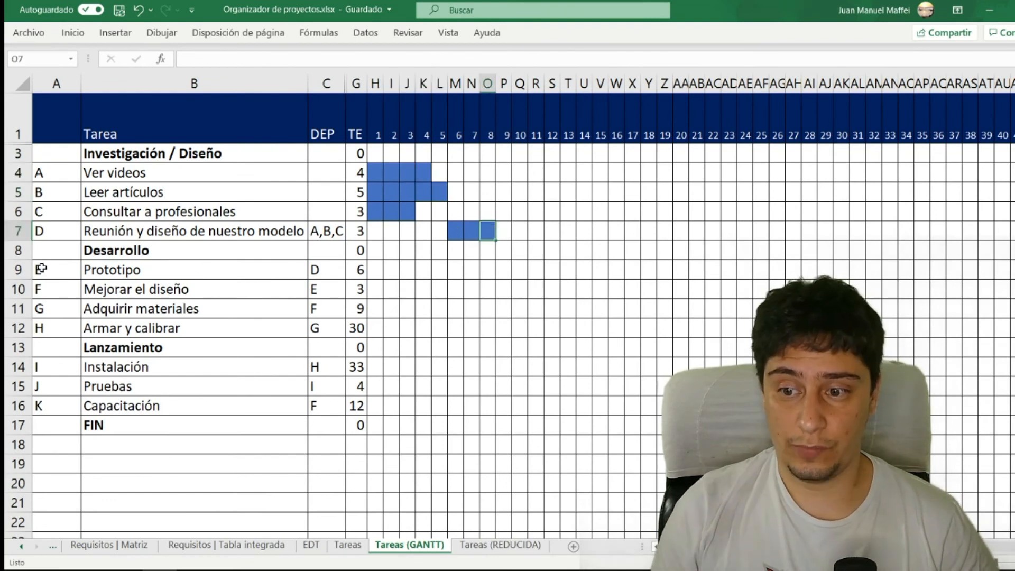
# - Fill days 9 to 14 in the row of task E, Prototipo, in blue, following its dependency on task D
pyautogui.click(80, 270)
pyautogui.click(357, 271)
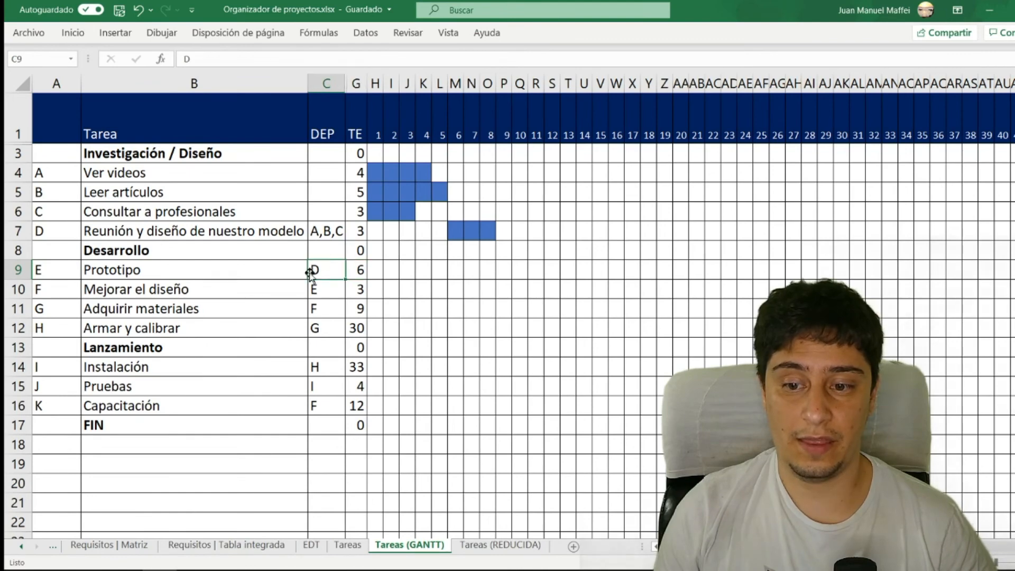
pyautogui.click(18, 231)
pyautogui.click(487, 229)
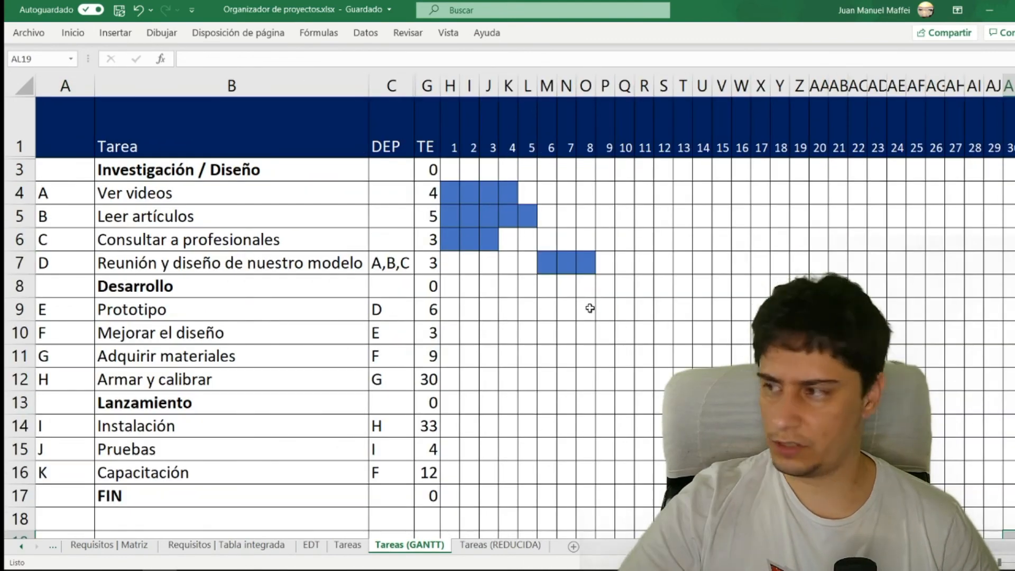
pyautogui.moveTo(603, 309); pyautogui.dragTo(711, 315)
pyautogui.press('F4')
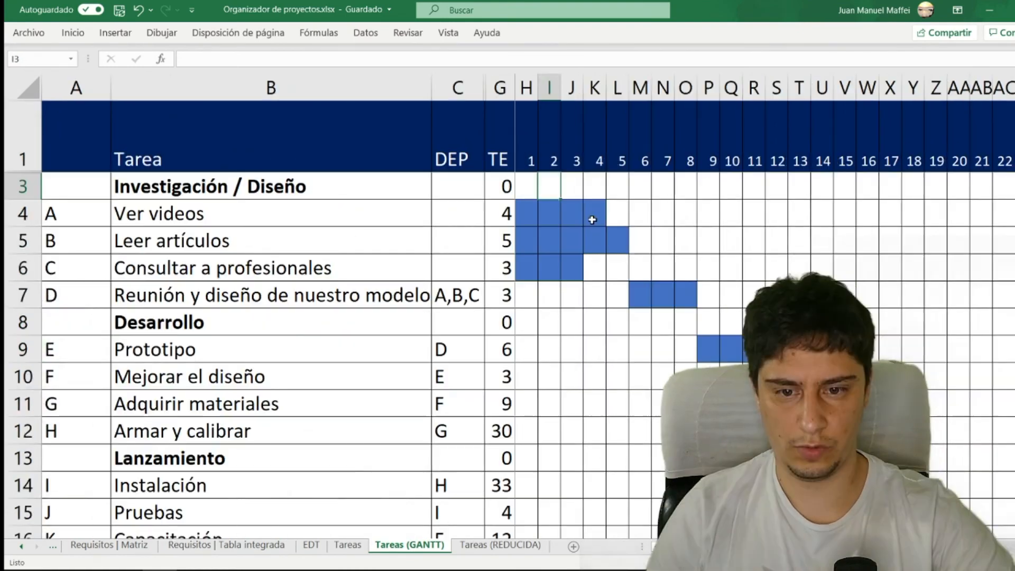
pyautogui.press('Right')
pyautogui.press('Right')
pyautogui.press('Right')
pyautogui.press('Right')
pyautogui.press('Right')
pyautogui.press('Right')
pyautogui.press('Right')
pyautogui.press('Right')
pyautogui.press('Right')
pyautogui.press('Right')
pyautogui.press('Right')
pyautogui.press('Right')
pyautogui.press('Right')
pyautogui.press('Right')
pyautogui.press('Right')
pyautogui.press('Right')
pyautogui.press('Right')
pyautogui.press('Right')
pyautogui.press('Right')
pyautogui.press('Right')
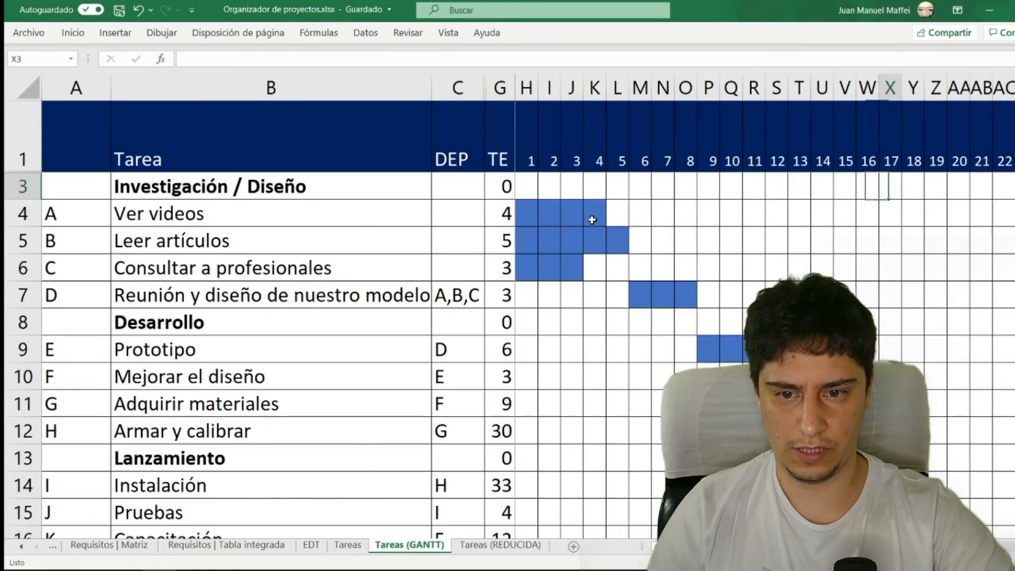
pyautogui.press('Left')
pyautogui.press('Left')
pyautogui.press('Left')
pyautogui.press('Left')
pyautogui.press('Left')
pyautogui.press('Left')
pyautogui.press('Left')
pyautogui.press('Left')
pyautogui.press('Left')
pyautogui.press('Left')
pyautogui.press('Left')
pyautogui.press('Left')
pyautogui.press('Left')
pyautogui.press('Left')
pyautogui.press('Left')
pyautogui.press('Left')
pyautogui.press('Left')
pyautogui.press('Left')
pyautogui.press('Left')
pyautogui.press('Left')
pyautogui.press('Right')
pyautogui.press('Right')
pyautogui.press('Right')
pyautogui.press('Right')
pyautogui.press('Right')
pyautogui.press('Right')
pyautogui.press('Right')
pyautogui.press('Right')
pyautogui.press('Right')
pyautogui.press('Right')
pyautogui.press('Right')
pyautogui.press('Right')
pyautogui.press('Right')
pyautogui.press('Right')
pyautogui.press('Right')
pyautogui.press('Right')
pyautogui.press('Right')
pyautogui.press('Right')
pyautogui.press('Right')
pyautogui.press('Right')
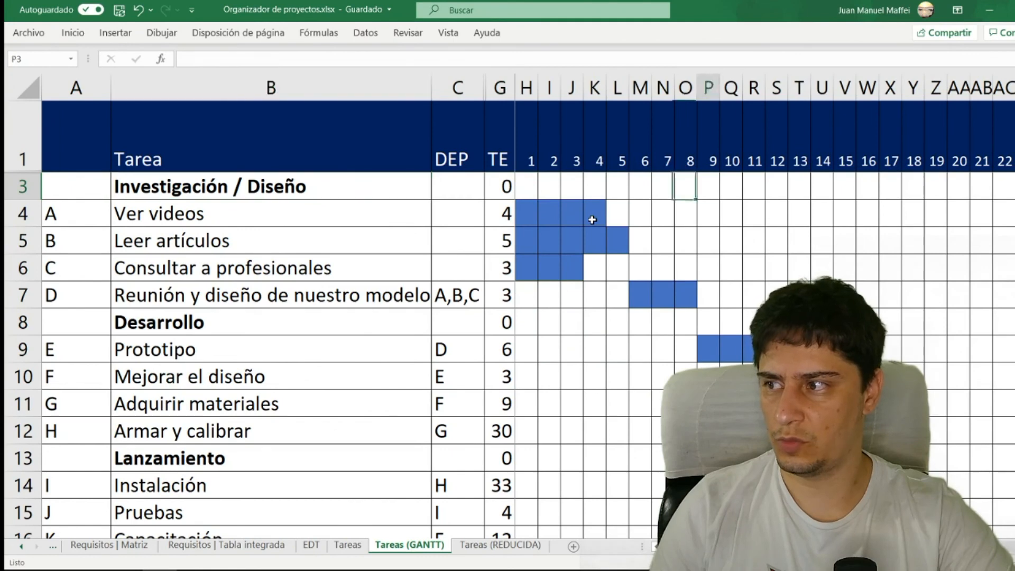
pyautogui.press('Left')
pyautogui.press('Left')
pyautogui.press('Left')
pyautogui.press('Left')
pyautogui.press('Left')
pyautogui.press('Left')
pyautogui.press('Left')
pyautogui.press('Left')
pyautogui.press('Left')
pyautogui.press('Left')
pyautogui.press('Left')
pyautogui.press('Left')
pyautogui.press('Left')
pyautogui.press('Left')
pyautogui.press('Left')
pyautogui.press('Left')
pyautogui.press('Left')
pyautogui.press('Left')
pyautogui.press('Left')
pyautogui.press('Left')
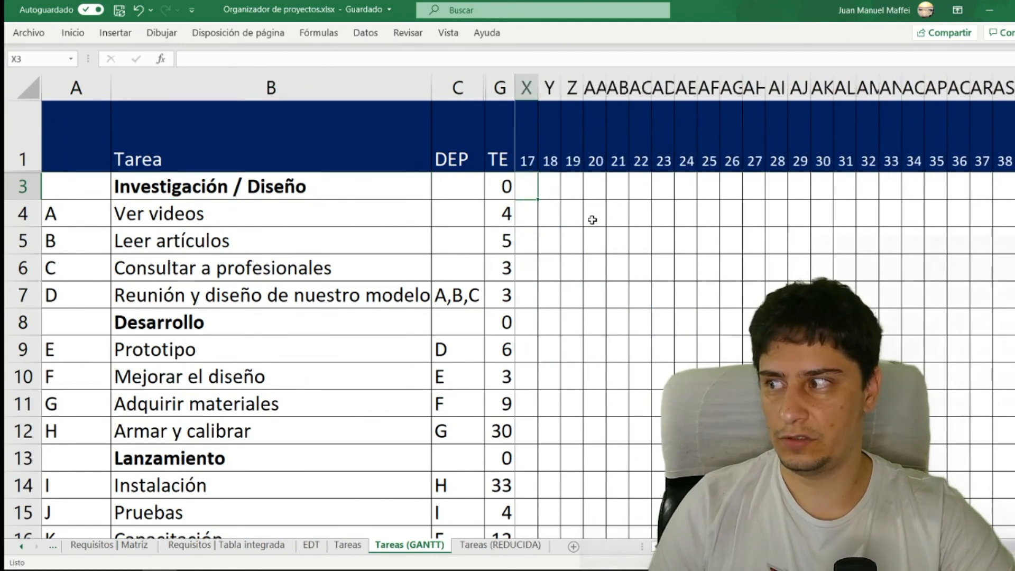
# - Fill days 15 to 17 in the row of task F, Mejorar el diseño, in blue, directly following task E
pyautogui.scroll(-1, 513, 280)
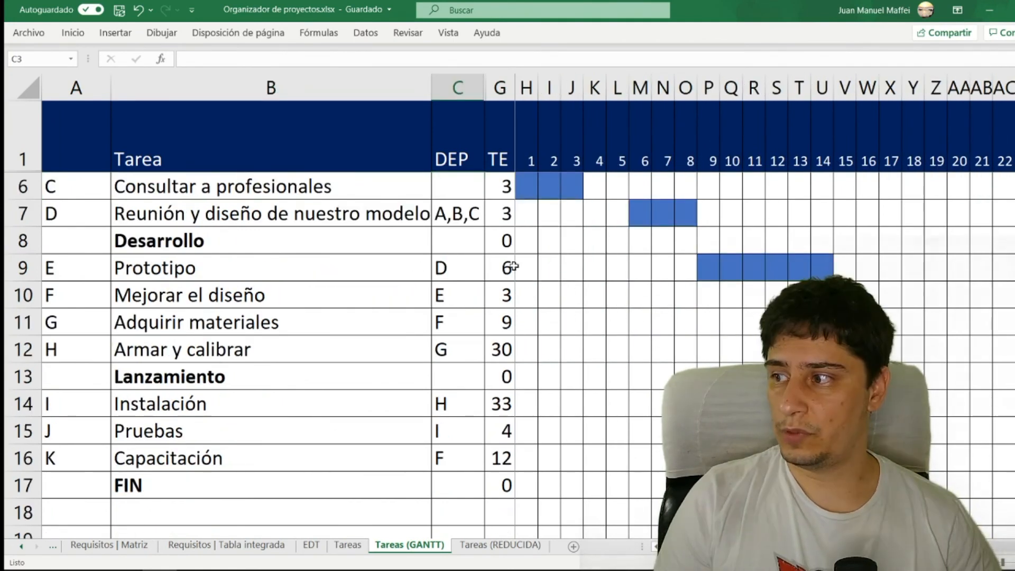
pyautogui.click(262, 320)
pyautogui.click(272, 292)
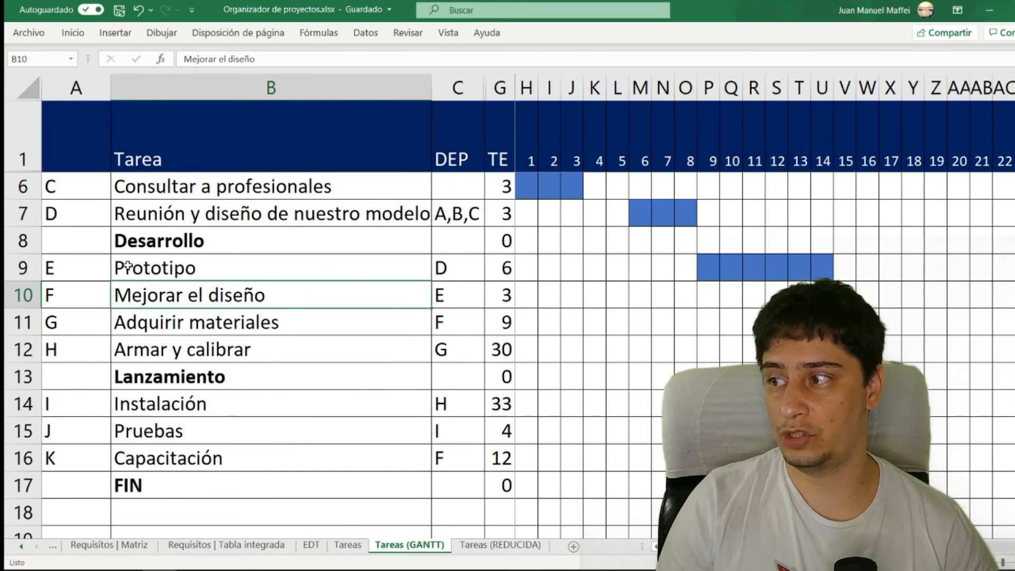
pyautogui.click(823, 268)
pyautogui.scroll(-1, 823, 211)
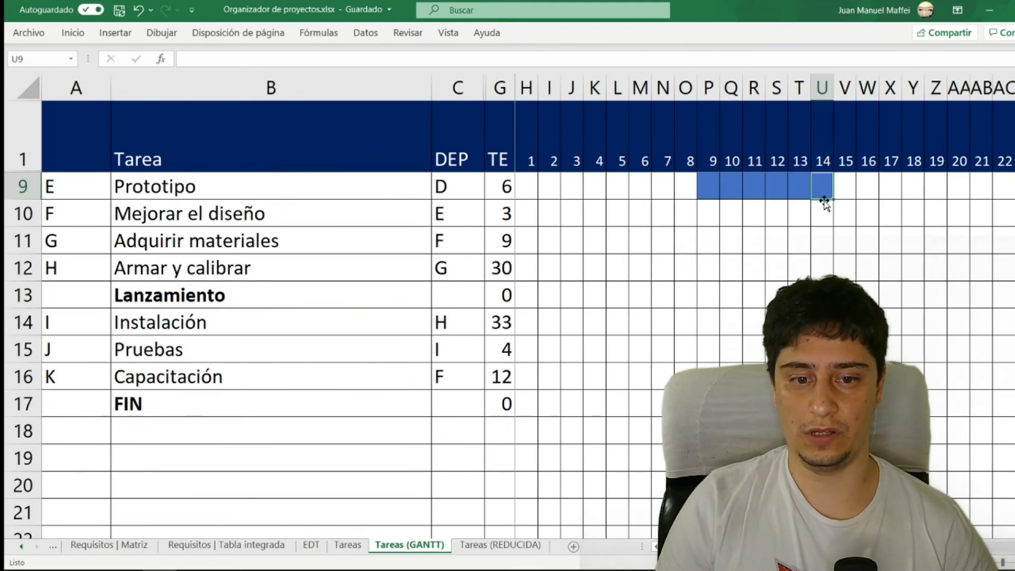
pyautogui.click(843, 213)
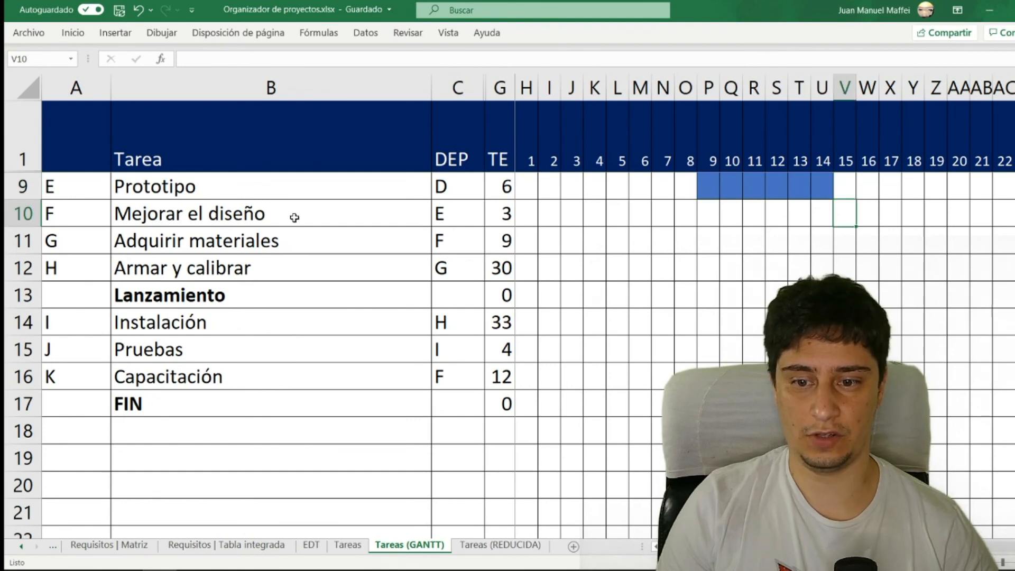
pyautogui.click(496, 211)
pyautogui.moveTo(841, 204); pyautogui.dragTo(887, 210)
pyautogui.click(73, 33)
pyautogui.click(174, 77)
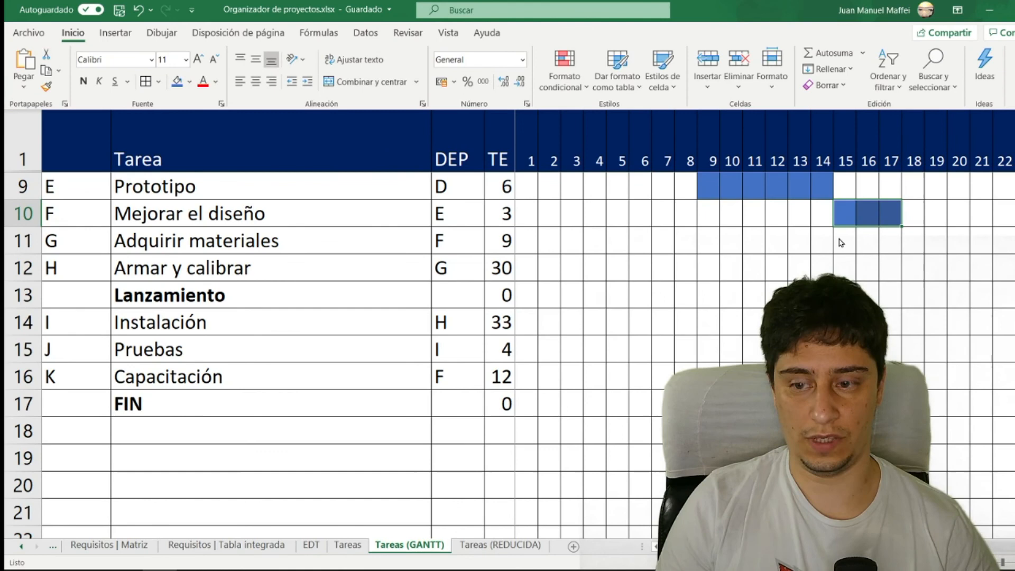
pyautogui.click(308, 241)
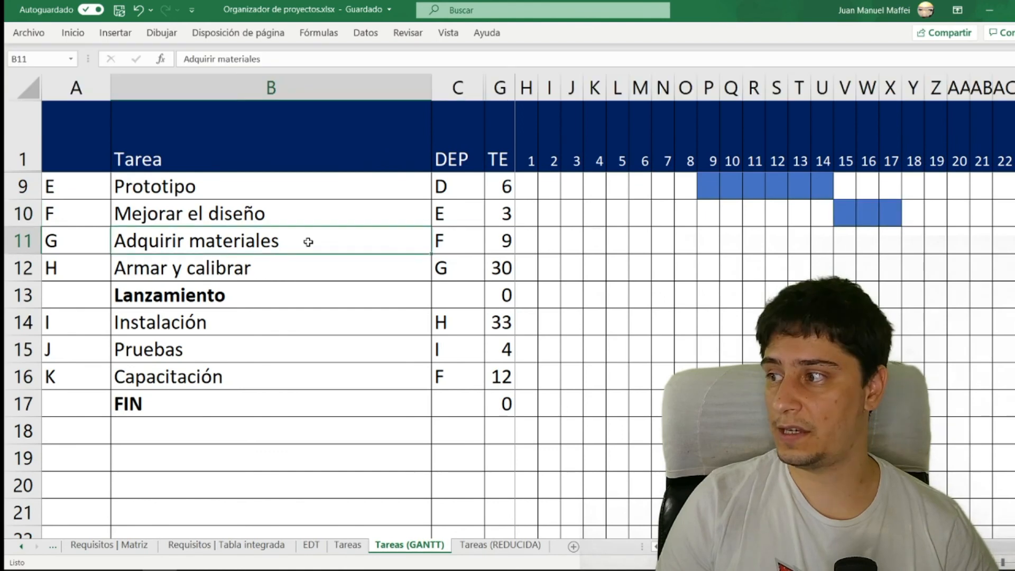
# - Fill days 18 to 26 in the row of task G, Adquirir materiales, in blue, directly following task F
pyautogui.click(444, 240)
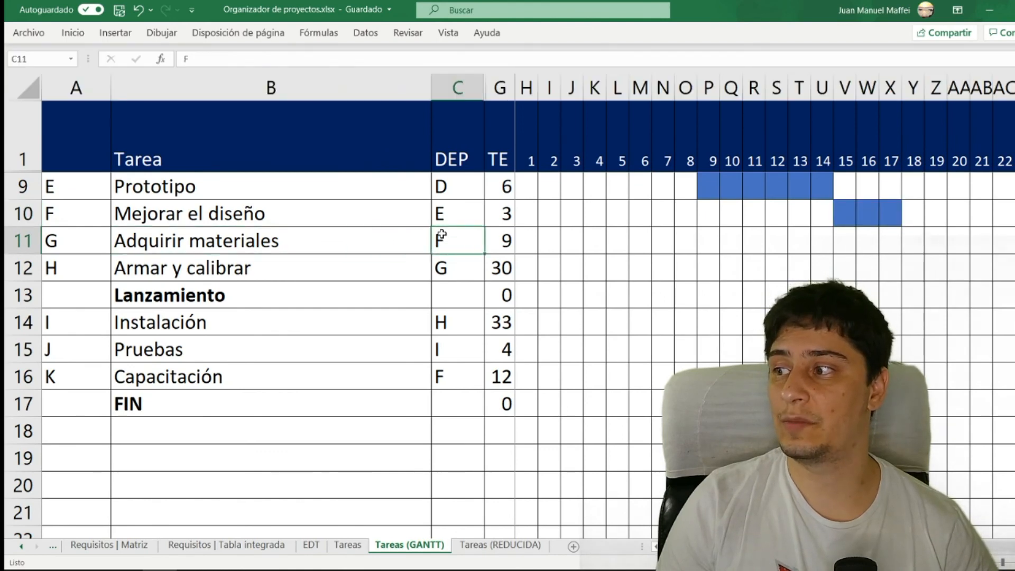
pyautogui.moveTo(821, 213); pyautogui.dragTo(894, 214)
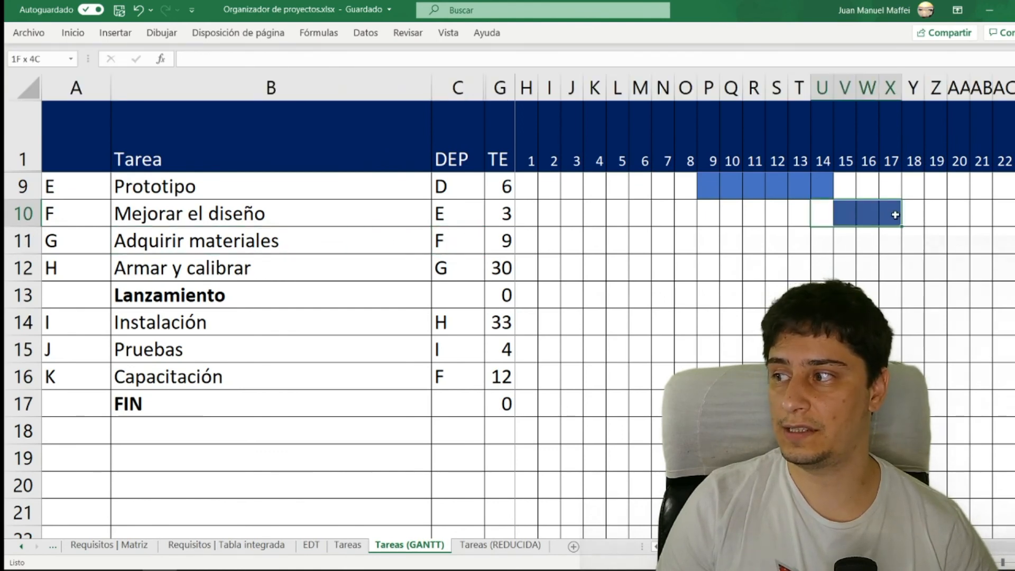
pyautogui.click(907, 242)
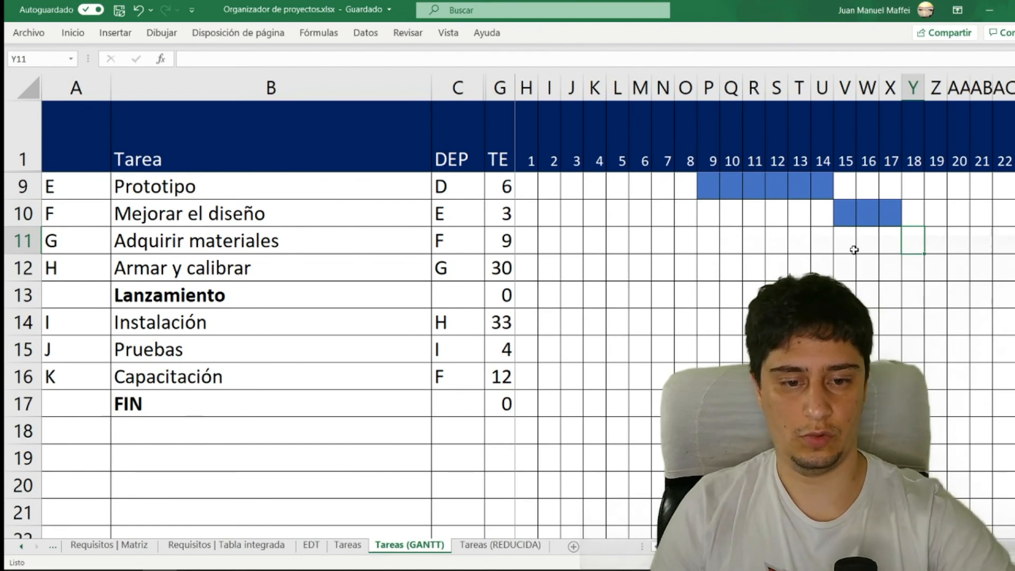
pyautogui.hotkey('shift', 'Right')
pyautogui.hotkey('shift', 'Right')
pyautogui.hotkey('shift', 'Right')
pyautogui.hotkey('shift', 'Right')
pyautogui.hotkey('shift', 'Right')
pyautogui.hotkey('shift', 'Right')
pyautogui.hotkey('shift', 'Right')
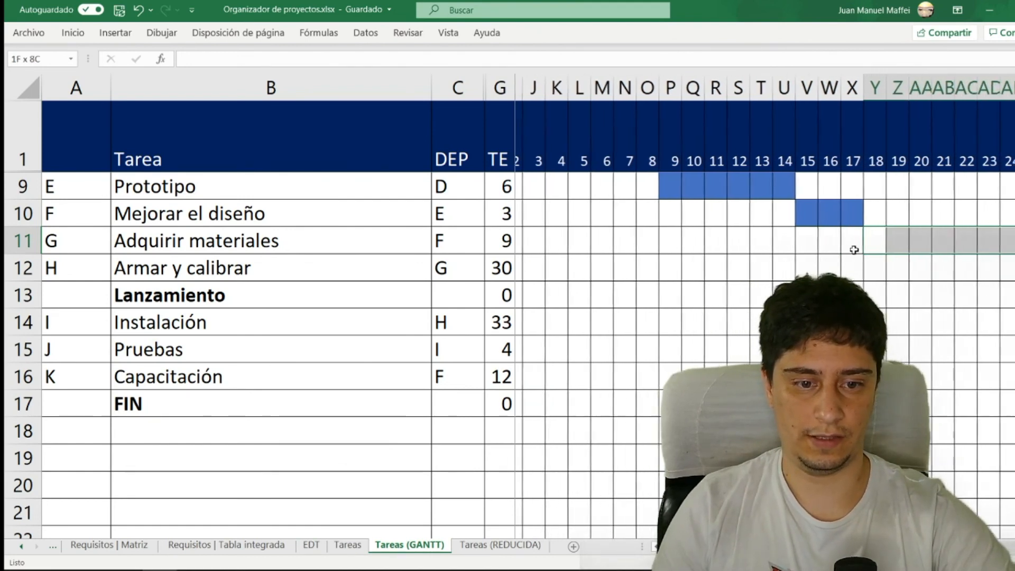
pyautogui.hotkey('shift', 'Right')
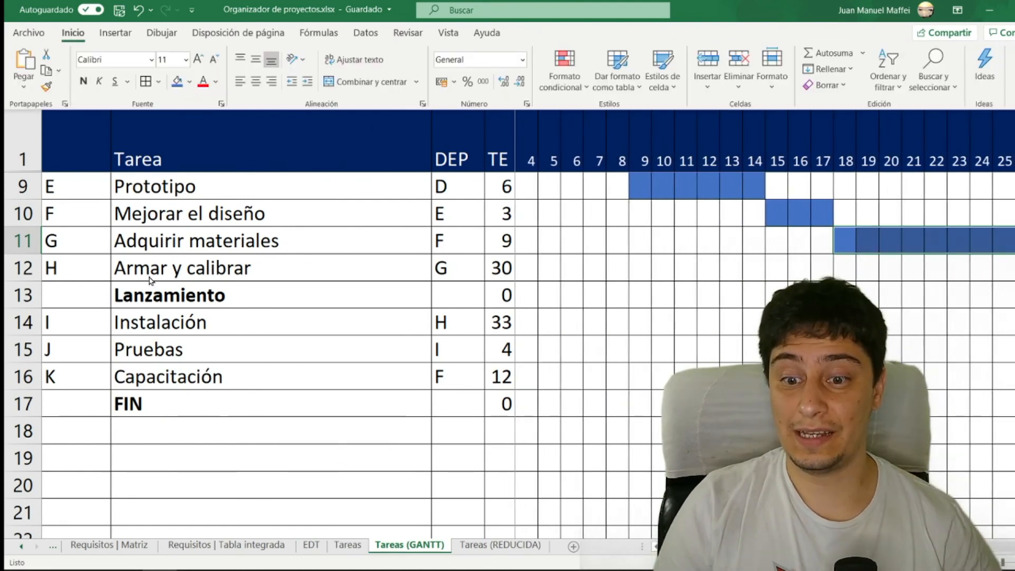
# - Fill days 27 to 56 in the row of task H, Armar y calibrar, in blue, directly following task G
pyautogui.click(152, 280)
pyautogui.click(312, 270)
pyautogui.click(496, 268)
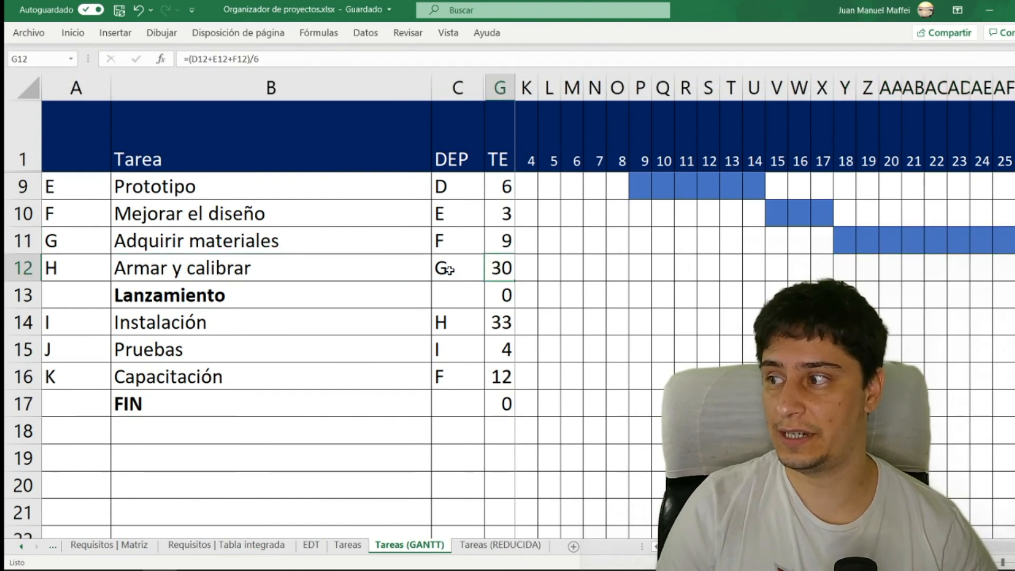
pyautogui.click(381, 233)
pyautogui.click(1014, 268)
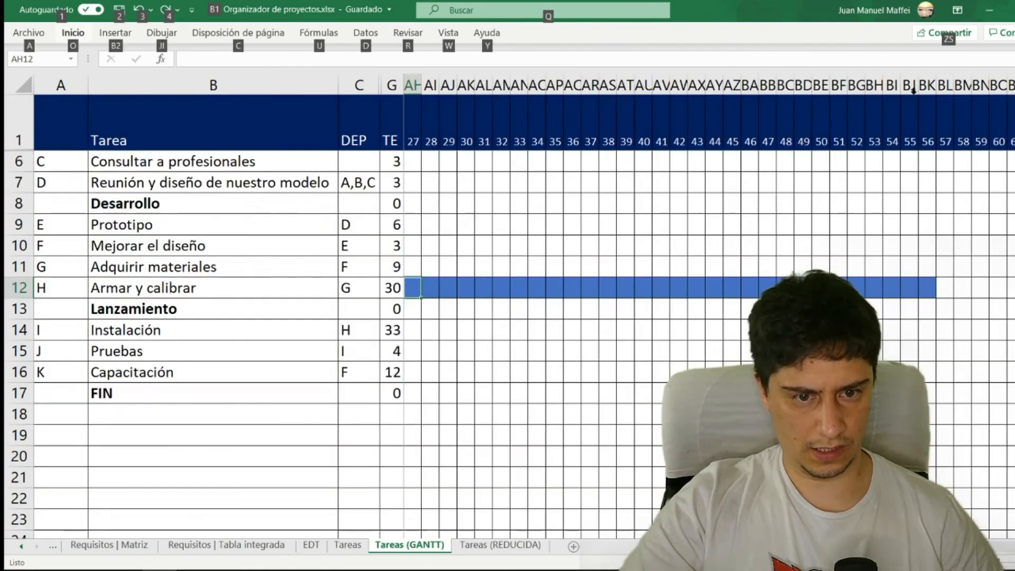
# - Hide the columns of days 28 to 55 to shorten the view of the task H bar
pyautogui.moveTo(892, 86); pyautogui.dragTo(535, 86)
pyautogui.rightClick(543, 90)
pyautogui.click(584, 309)
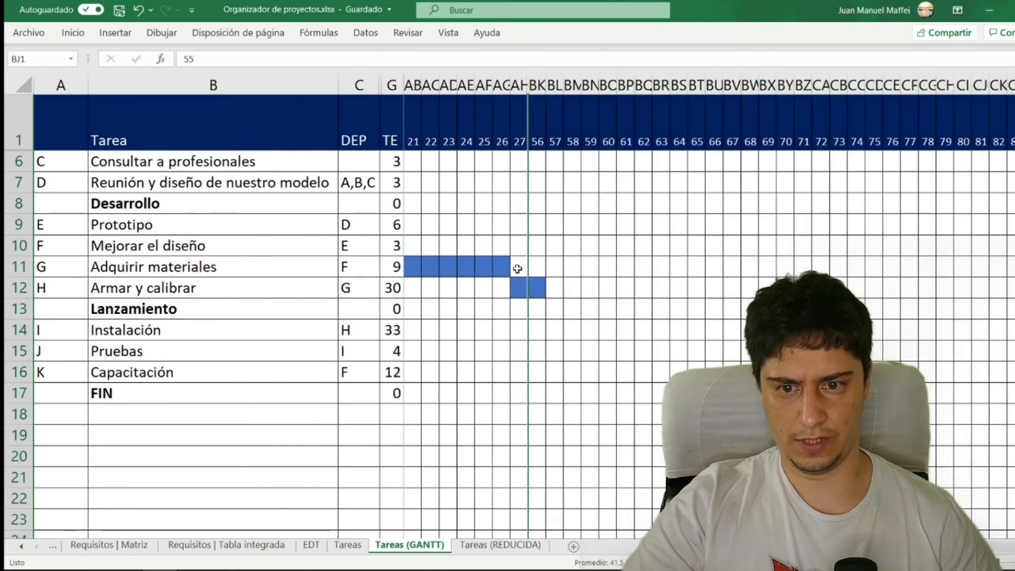
# - Fill days 57 to 89 in the row of task I, Instalación, in blue, directly following task H
pyautogui.moveTo(63, 288); pyautogui.dragTo(394, 307)
pyautogui.click(536, 288)
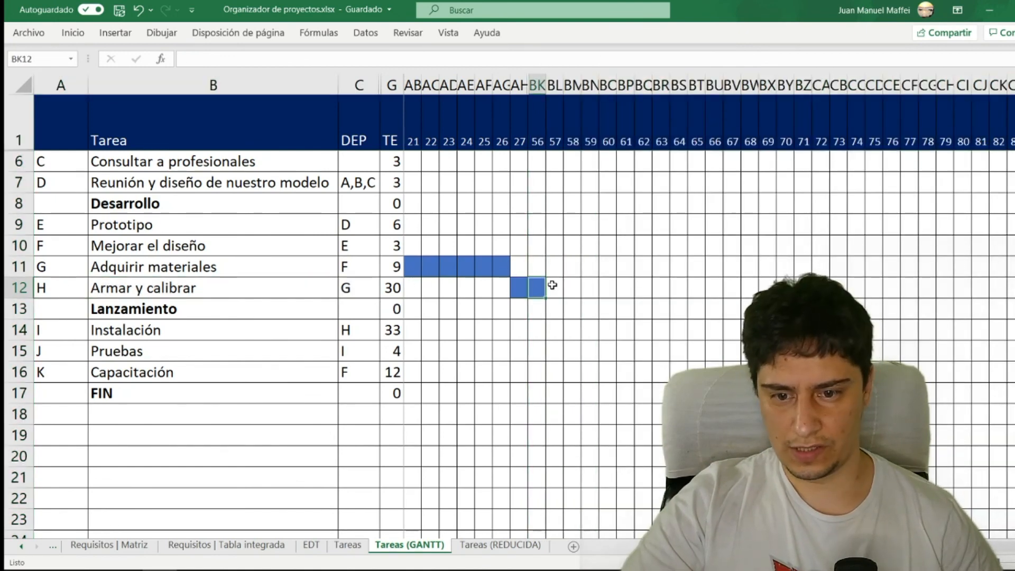
pyautogui.click(554, 307)
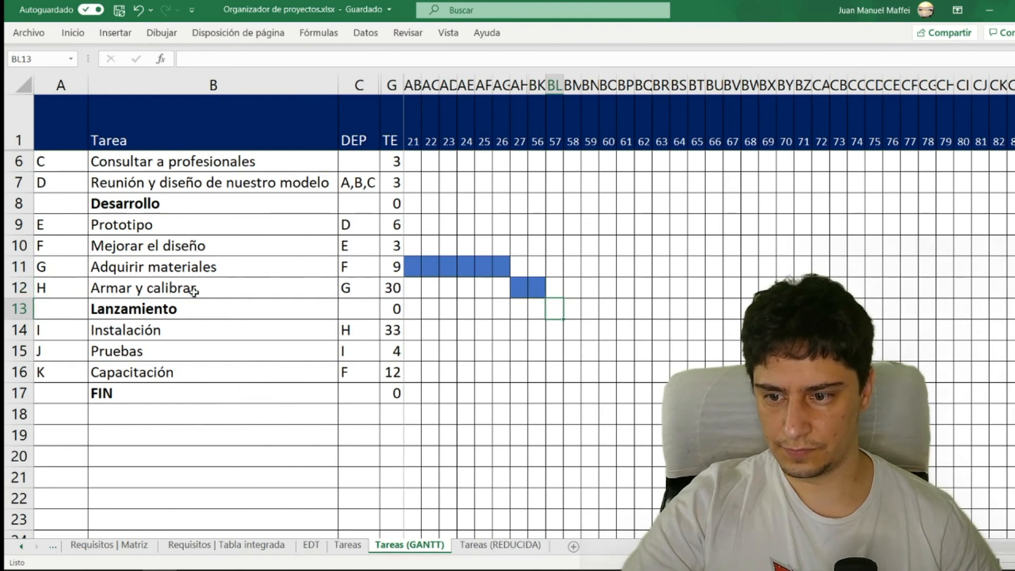
pyautogui.click(346, 329)
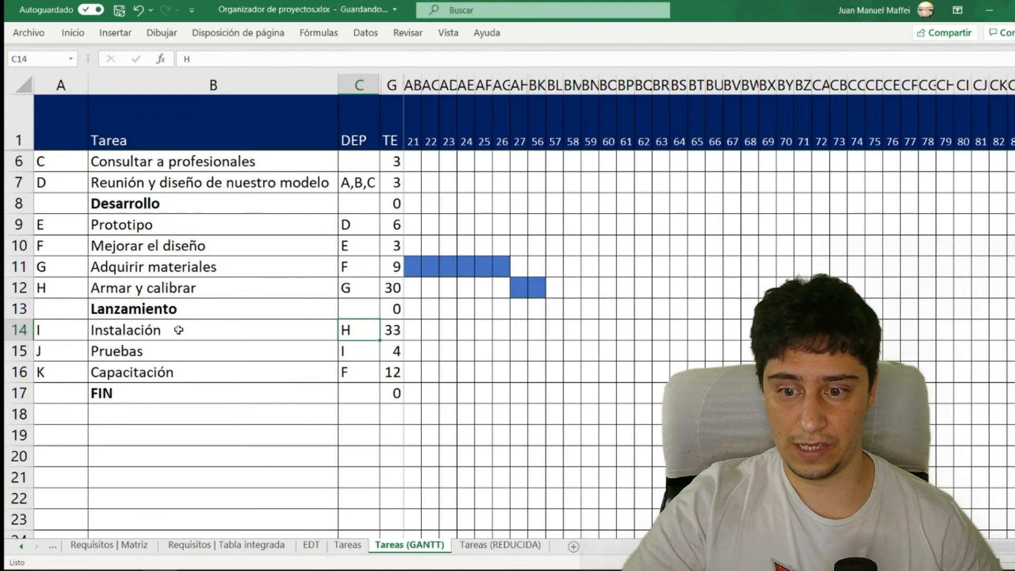
pyautogui.click(398, 330)
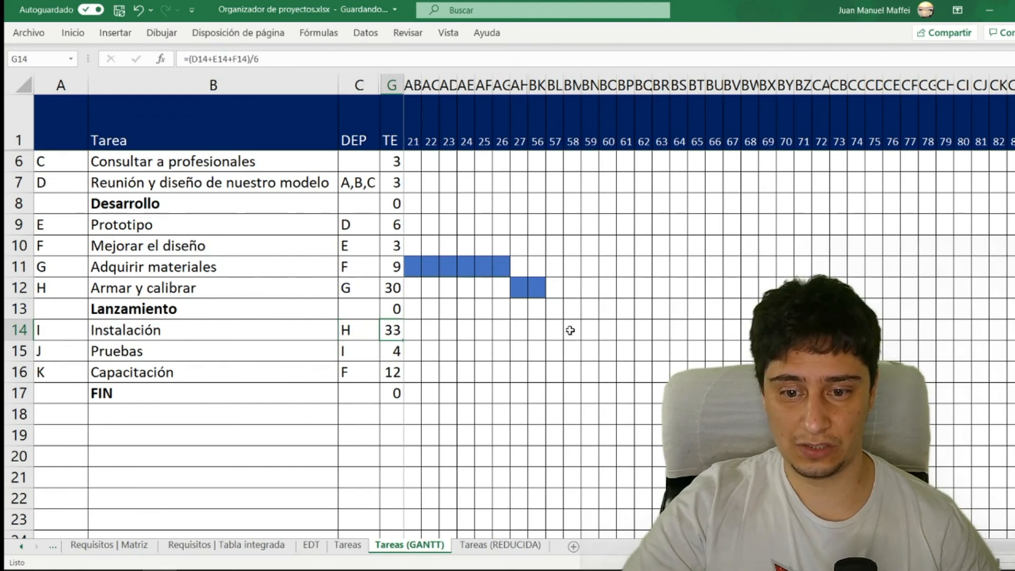
pyautogui.moveTo(581, 340); pyautogui.dragTo(994, 317)
# - Hide the columns of days 58 to 86 to shorten the view of the task I bar
pyautogui.click(996, 87)
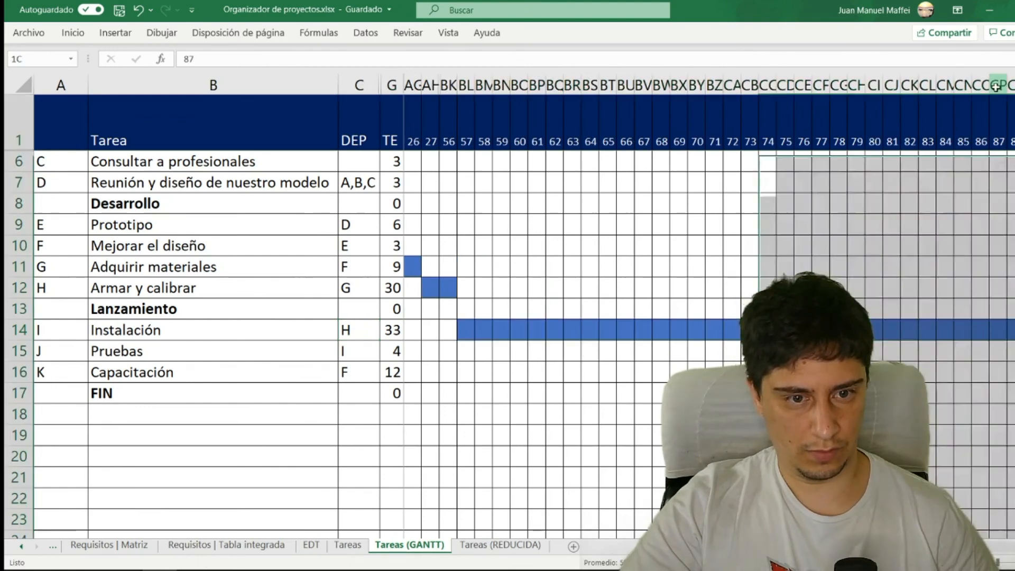
pyautogui.moveTo(996, 87); pyautogui.dragTo(478, 129)
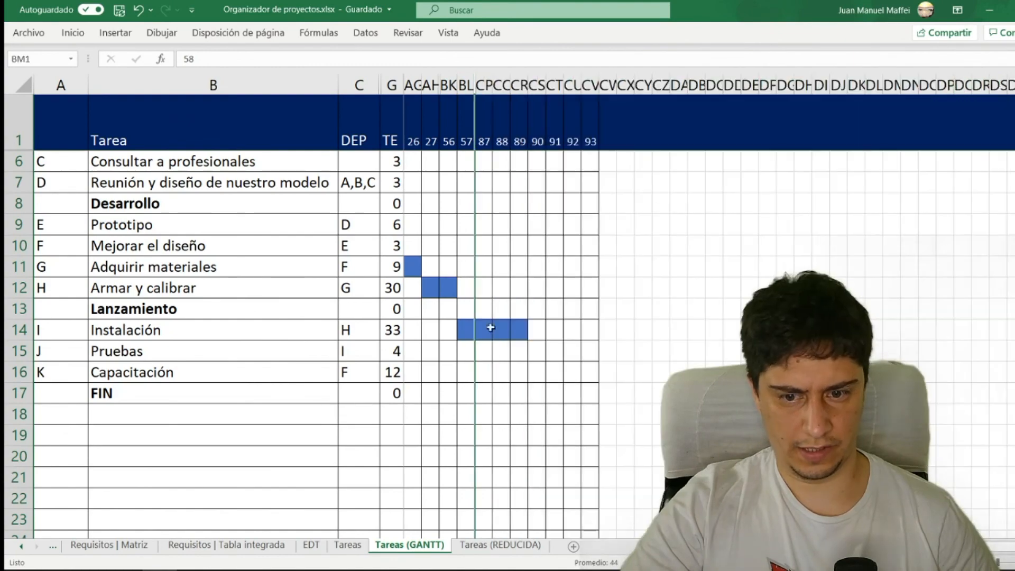
pyautogui.click(468, 329)
# - Fill days 90 to 93 in the row of task J, Pruebas, in blue, directly following task I
pyautogui.hscroll(-6, 856, 329)
pyautogui.click(856, 330)
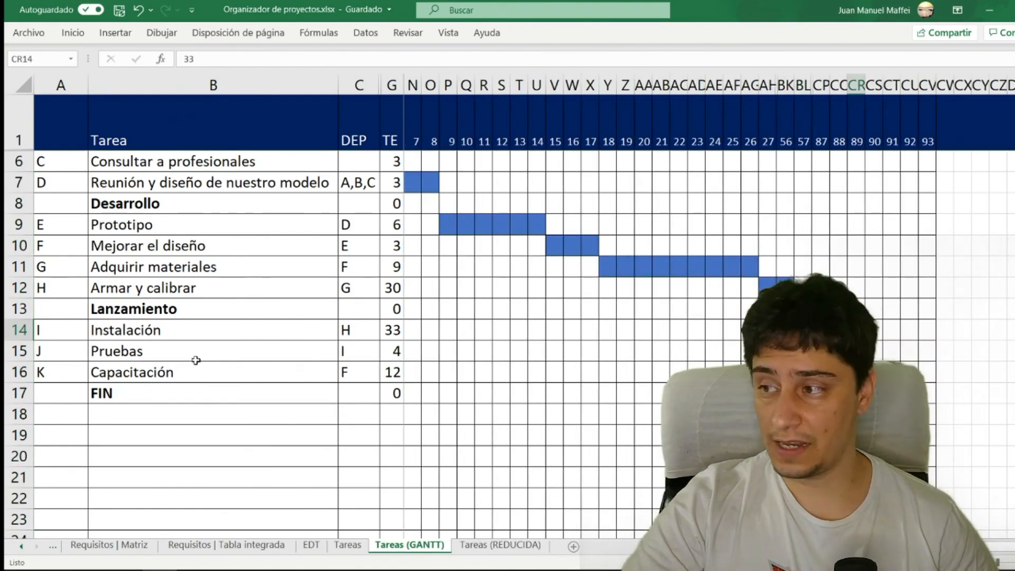
pyautogui.click(395, 358)
pyautogui.click(344, 351)
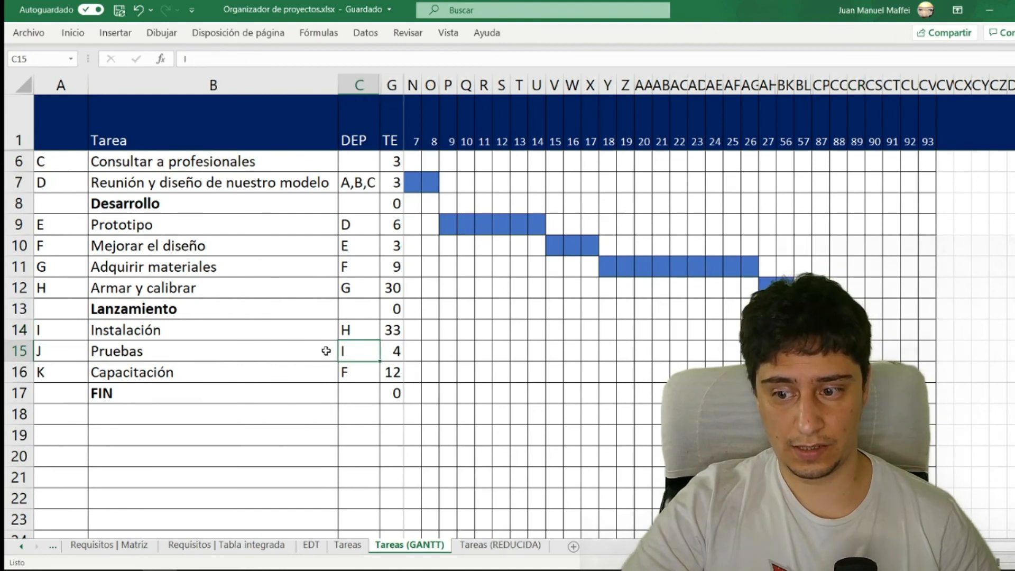
pyautogui.click(876, 350)
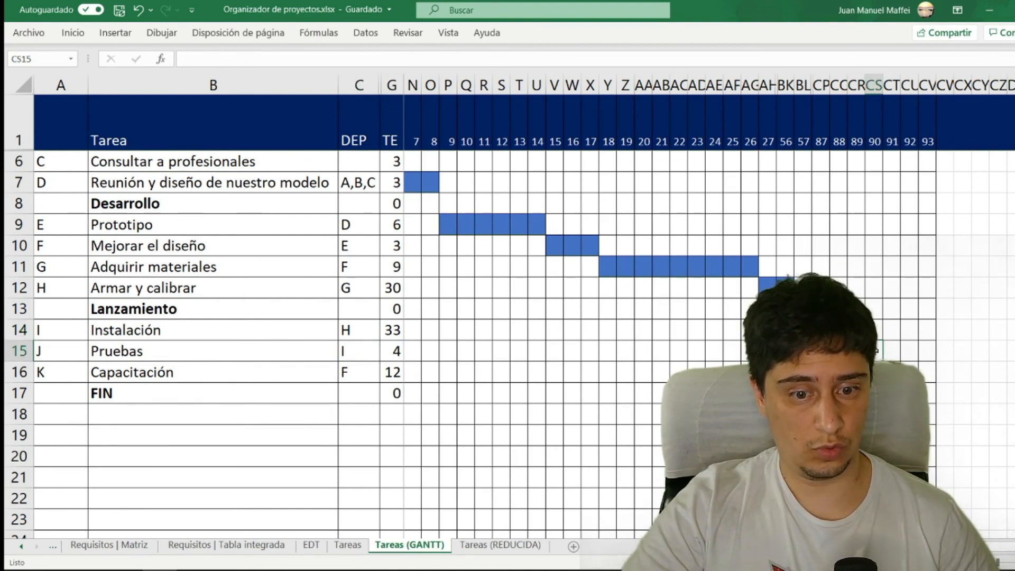
pyautogui.moveTo(911, 348); pyautogui.dragTo(928, 349)
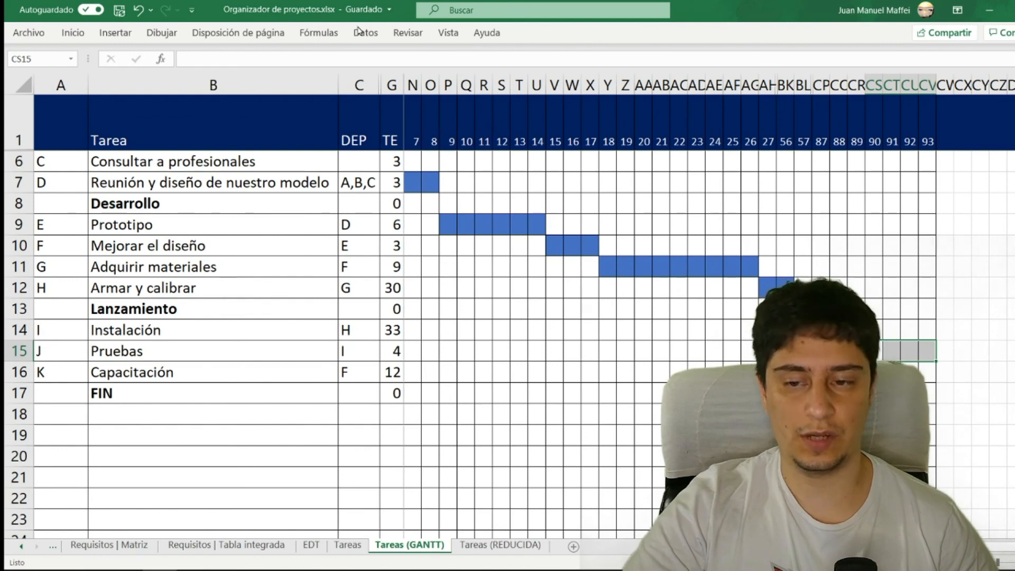
pyautogui.click(73, 33)
pyautogui.click(176, 60)
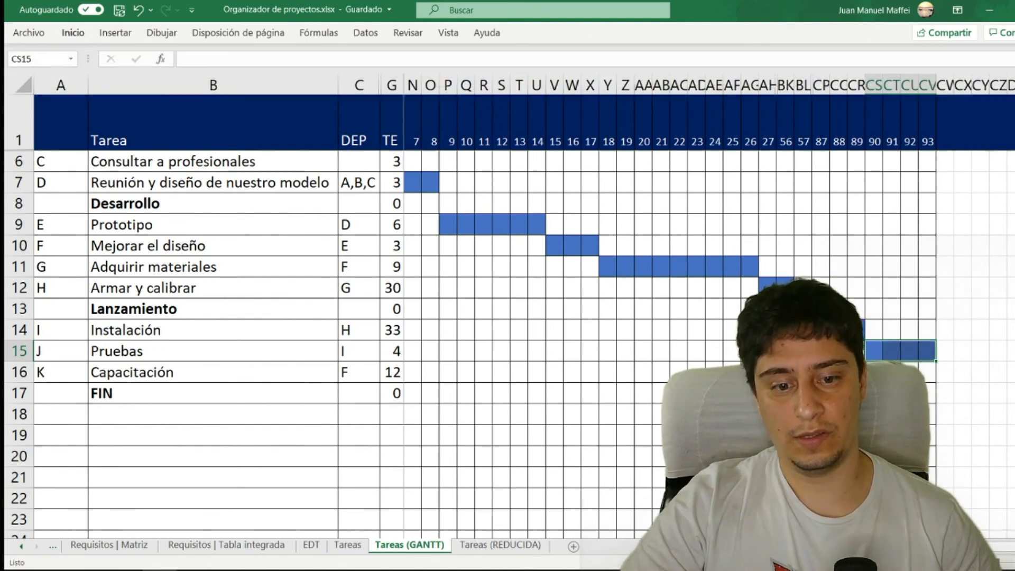
# - Fill the row of task K, Capacitación, in blue from day 18 to day 57, starting right after task F
pyautogui.click(837, 371)
pyautogui.click(145, 371)
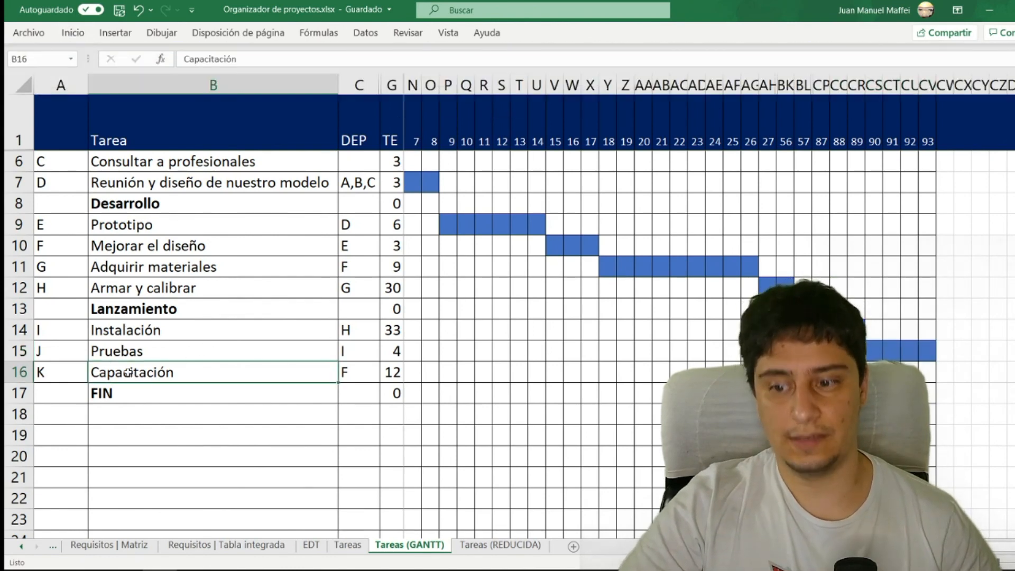
pyautogui.click(77, 373)
pyautogui.click(370, 375)
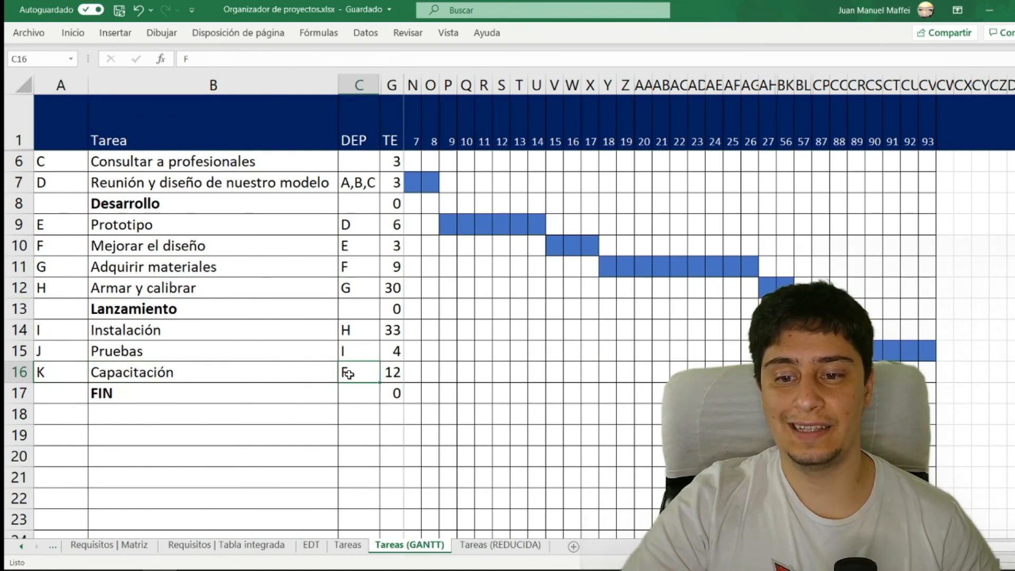
pyautogui.click(19, 245)
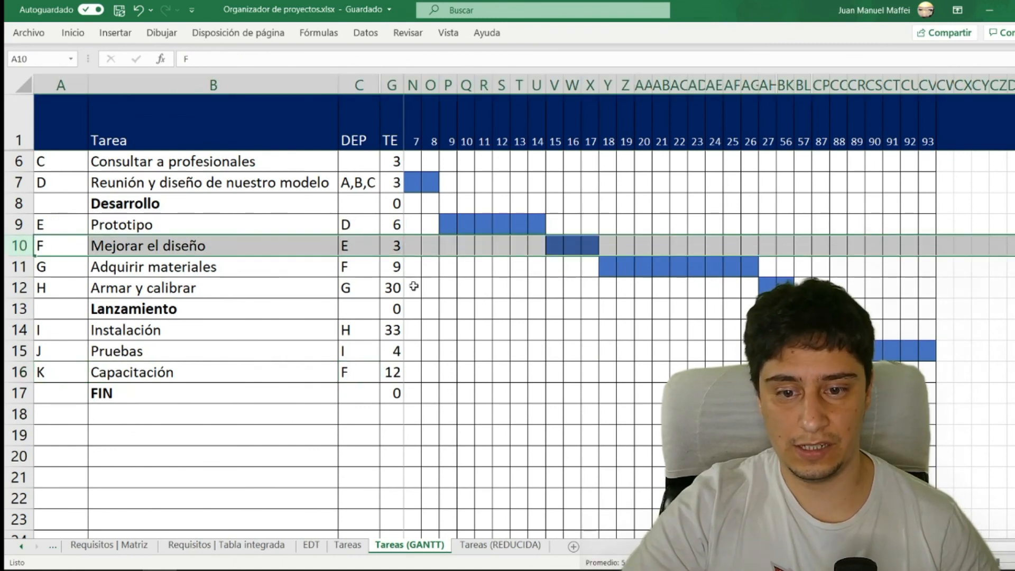
pyautogui.click(590, 243)
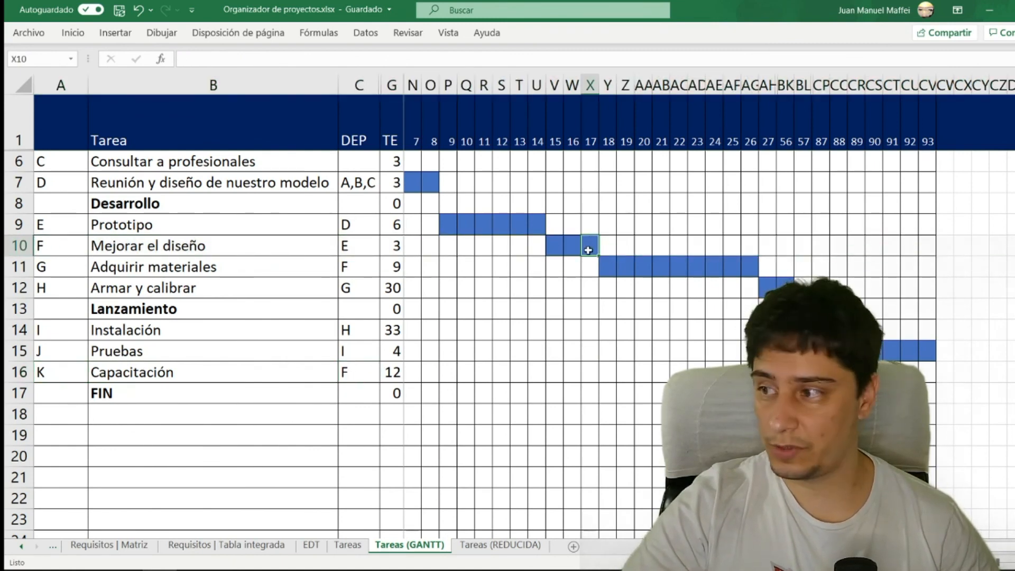
pyautogui.press('F4')
pyautogui.click(608, 242)
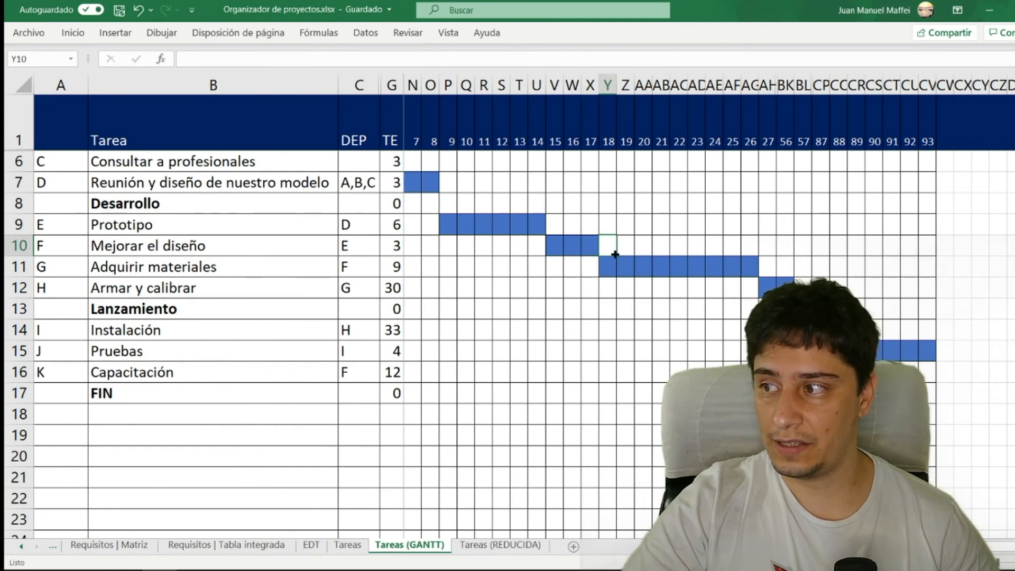
pyautogui.click(605, 373)
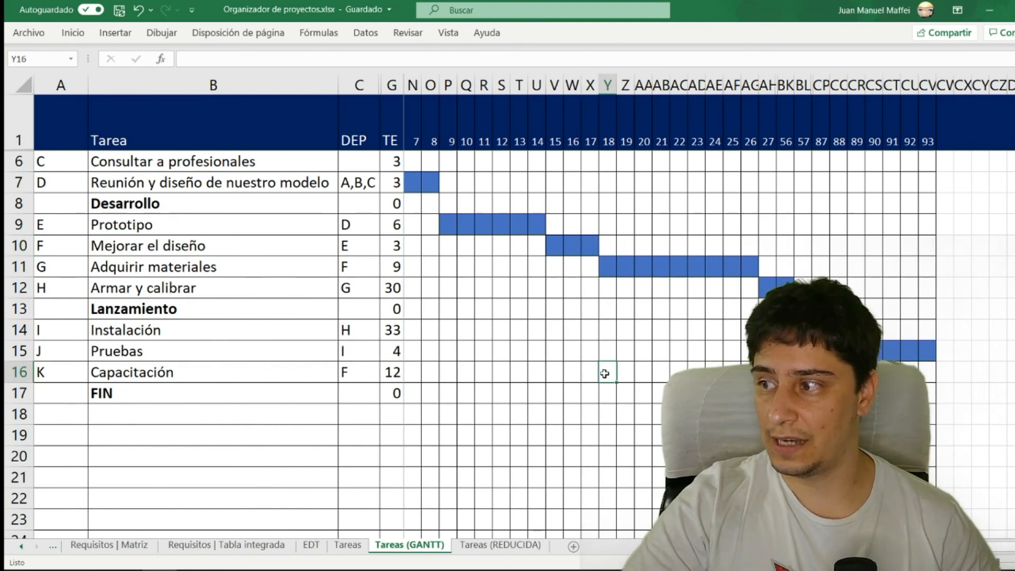
pyautogui.moveTo(607, 370); pyautogui.dragTo(802, 373)
pyautogui.press('F4')
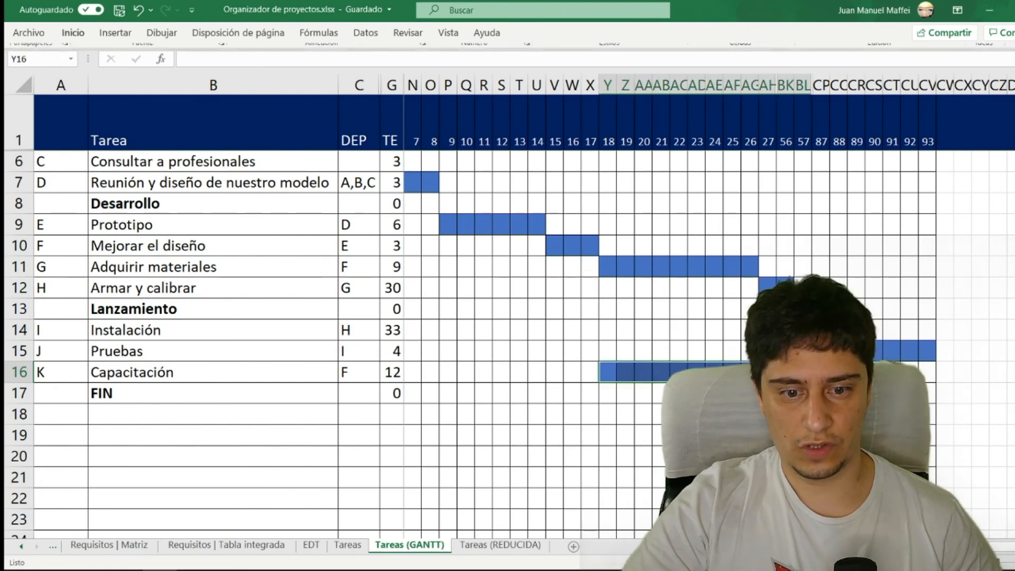
# - Examine the gap between the end of the task K bar and day 93, and review the whole chart back to day 1
pyautogui.click(839, 372)
pyautogui.click(803, 133)
pyautogui.moveTo(803, 132); pyautogui.dragTo(927, 133)
pyautogui.scroll(-2, 789, 248)
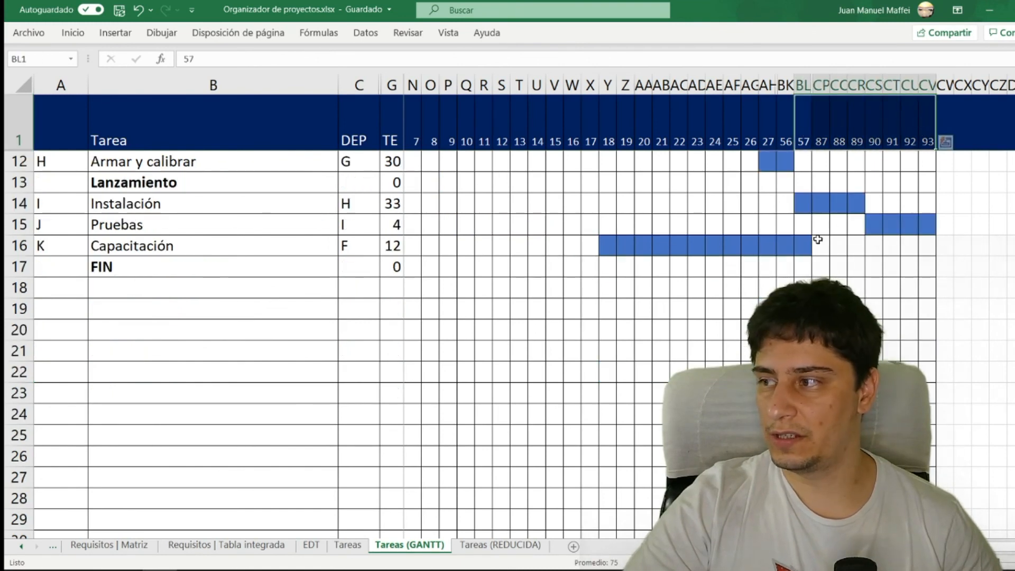
pyautogui.click(818, 246)
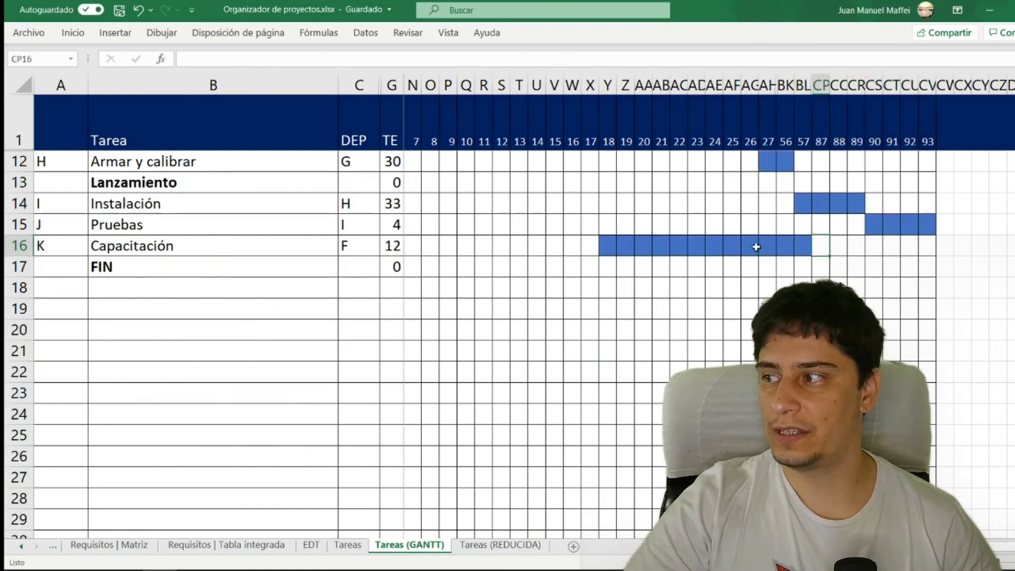
pyautogui.click(849, 248)
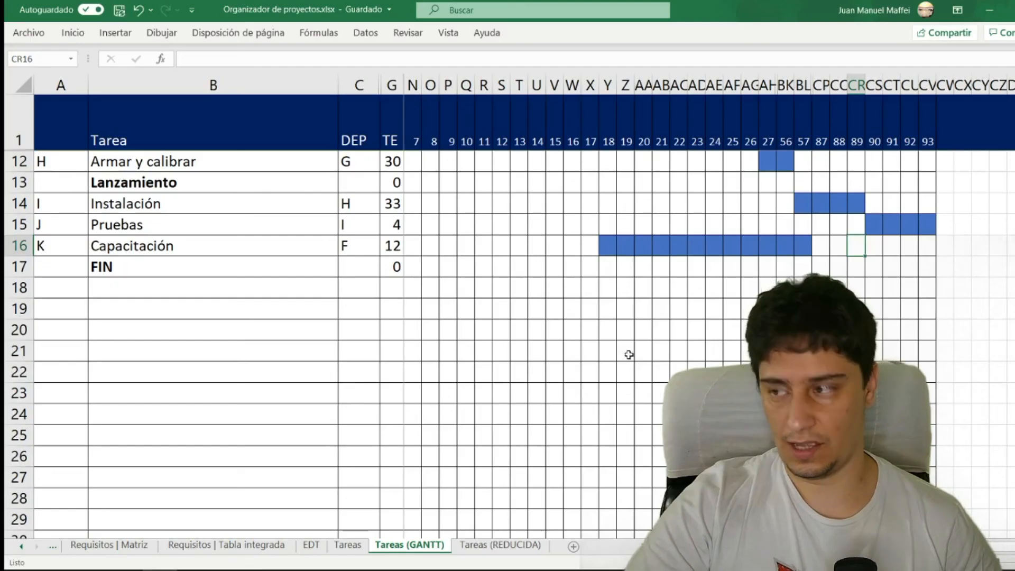
pyautogui.scroll(2, 627, 354)
pyautogui.scroll(-2, 310, 263)
pyautogui.scroll(-1, 321, 264)
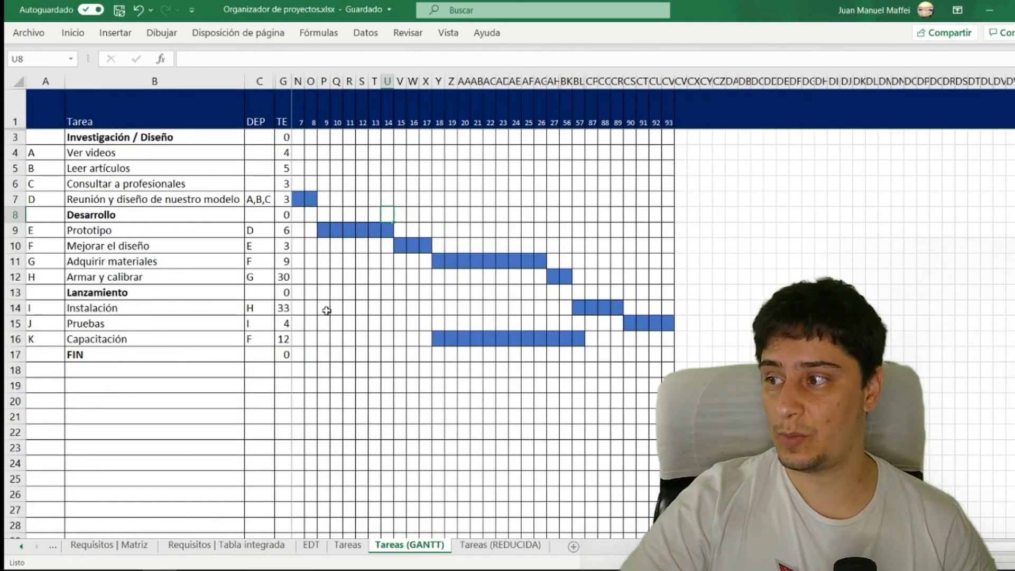
pyautogui.hscroll(-3, 265, 210)
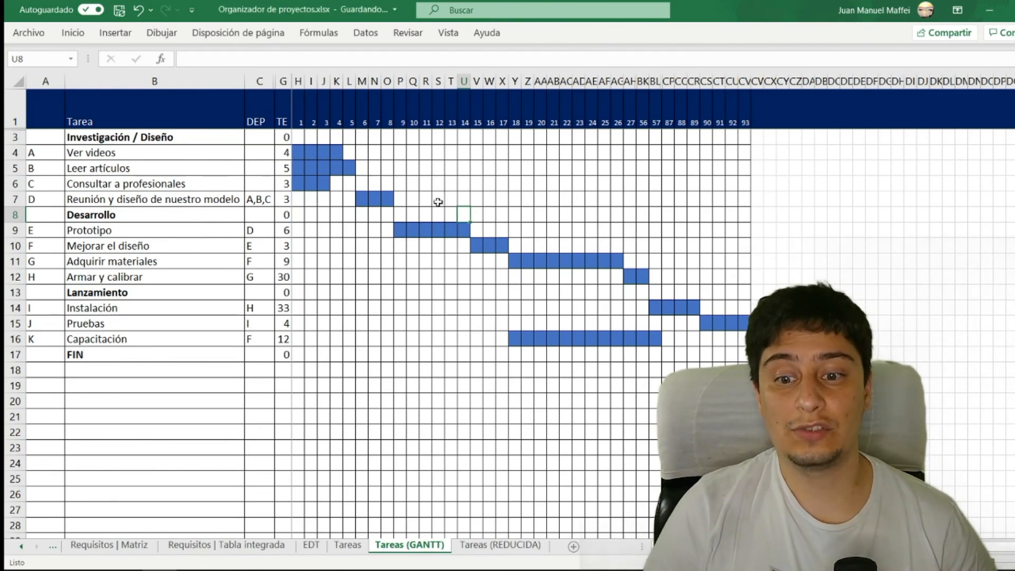
# - Examine the slack of tasks C, A and K in the chart against the PERT diagram, and check the project's final day
pyautogui.moveTo(336, 183); pyautogui.dragTo(349, 183)
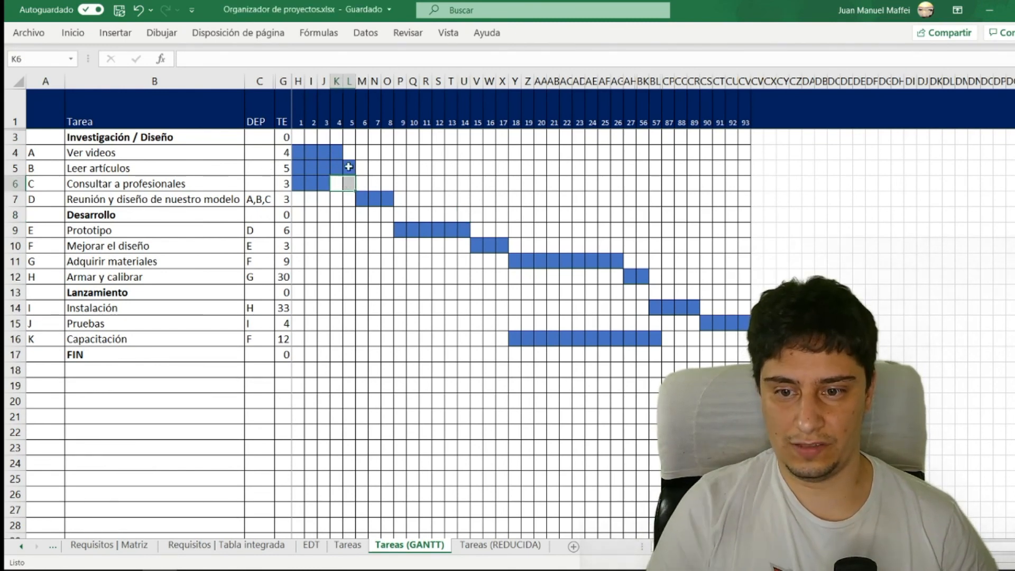
pyautogui.click(350, 155)
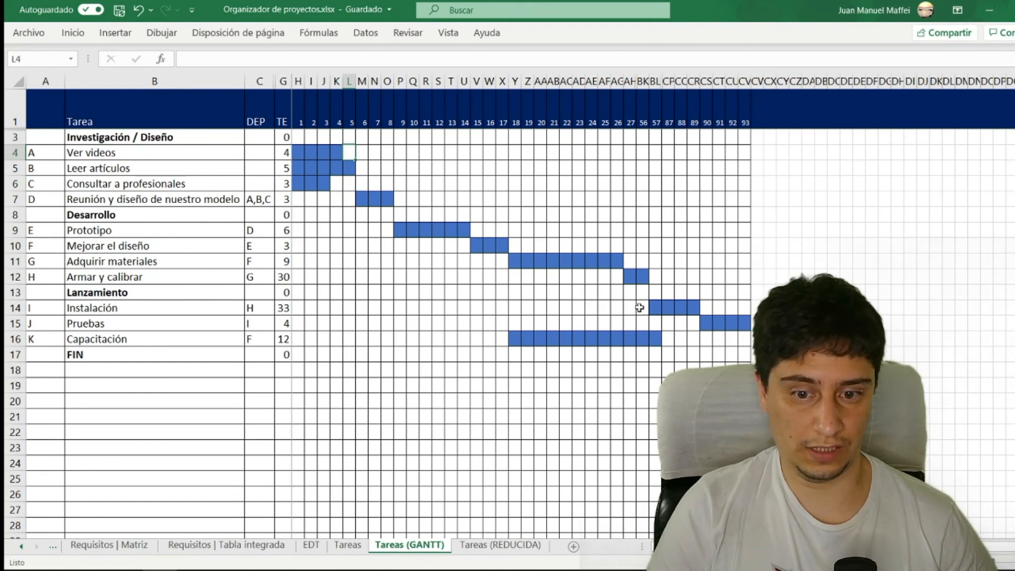
pyautogui.moveTo(690, 328); pyautogui.dragTo(658, 322)
pyautogui.moveTo(695, 339); pyautogui.dragTo(744, 338)
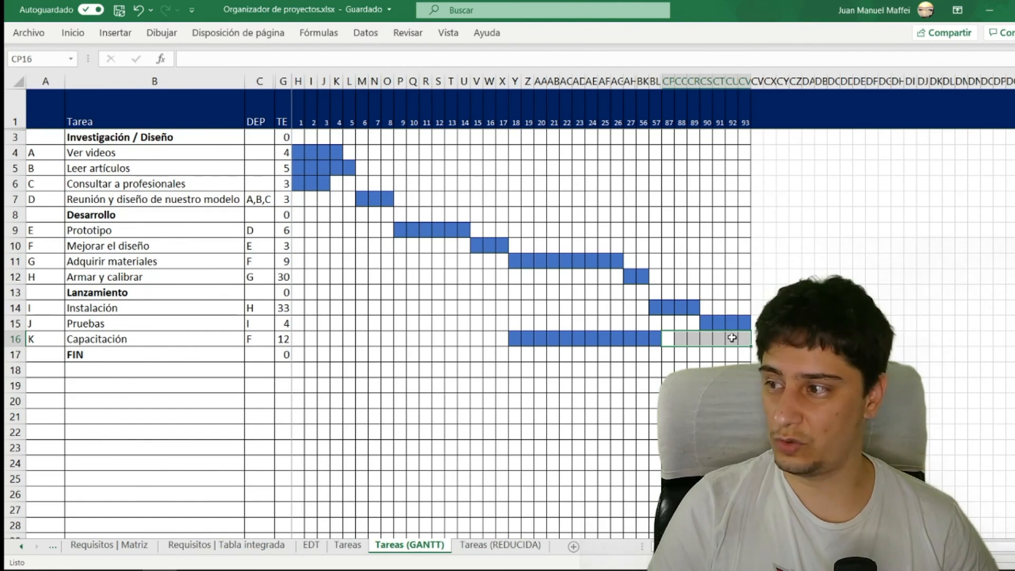
pyautogui.click(629, 307)
pyautogui.click(286, 251)
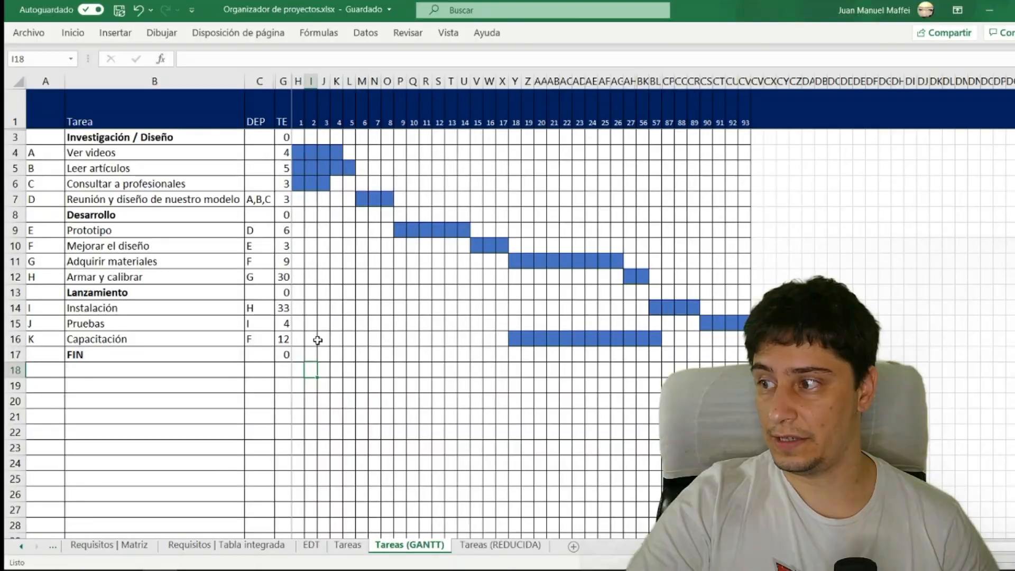
pyautogui.click(307, 324)
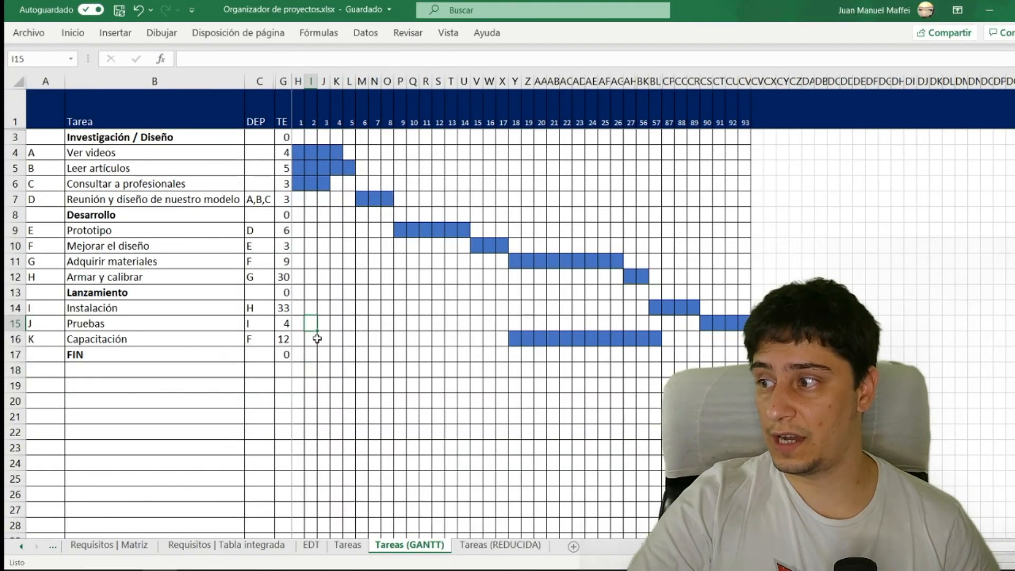
pyautogui.moveTo(745, 121); pyautogui.dragTo(745, 354)
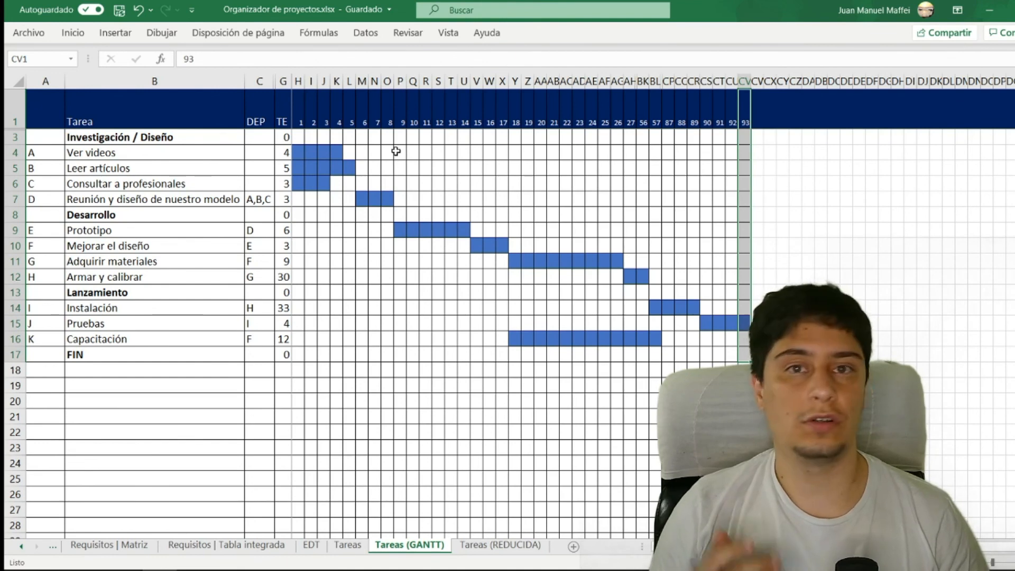
# - Select the bars of the critical-path tasks B, D, E, F, G, H, I and J together, following the PERT diagram
pyautogui.moveTo(299, 168); pyautogui.dragTo(344, 168)
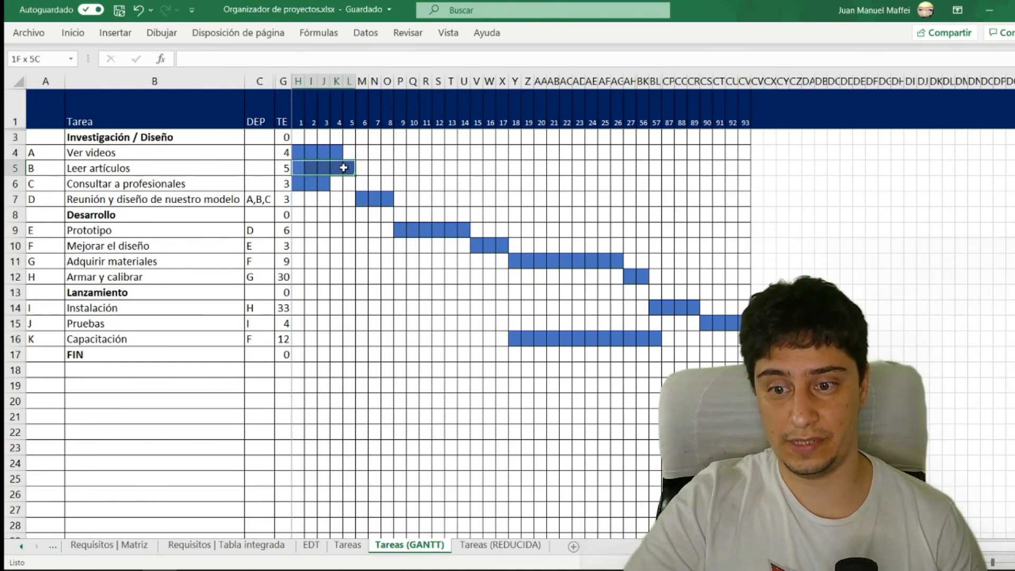
pyautogui.click(330, 201)
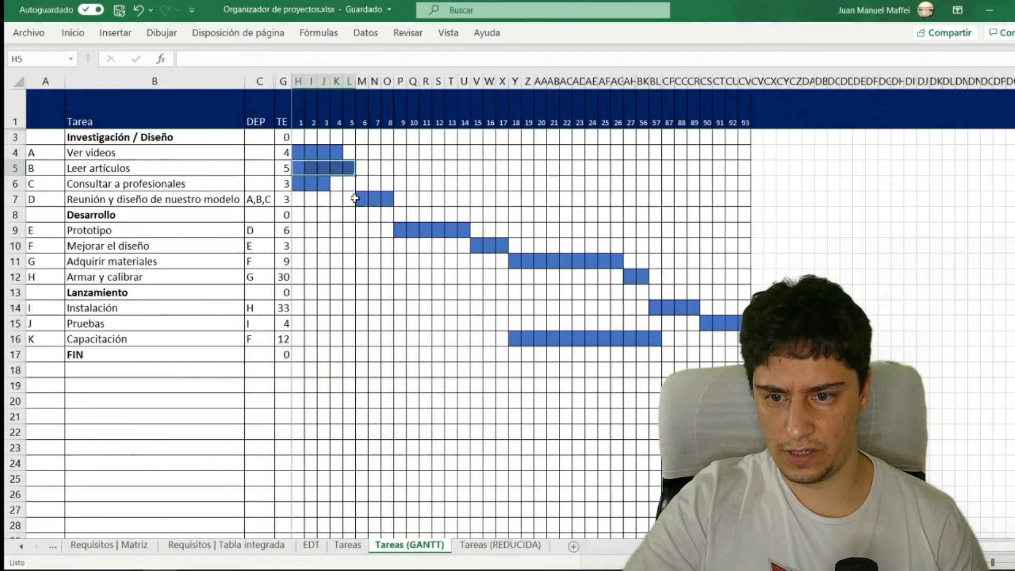
pyautogui.moveTo(356, 199); pyautogui.dragTo(391, 199)
pyautogui.moveTo(400, 230); pyautogui.dragTo(618, 262)
pyautogui.moveTo(628, 276); pyautogui.dragTo(744, 323)
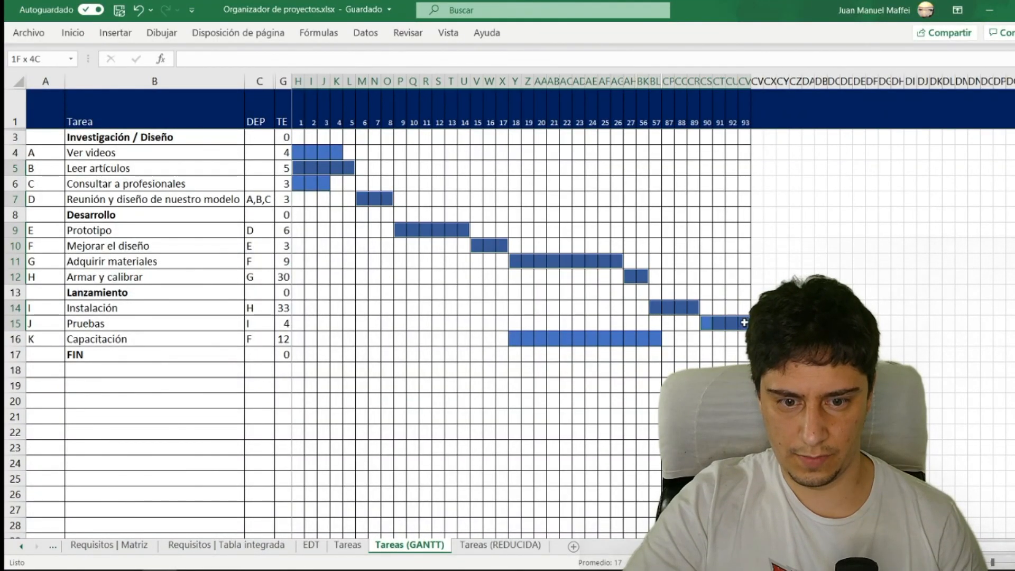